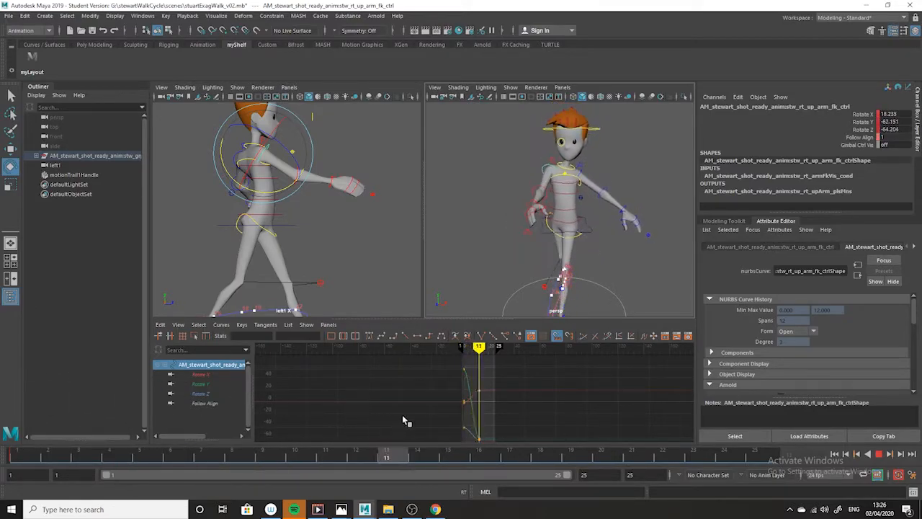
Copy the right upper arm control's key from frame 1 and paste it at frame 25
click(450, 454)
click(17, 454)
right_click(17, 456)
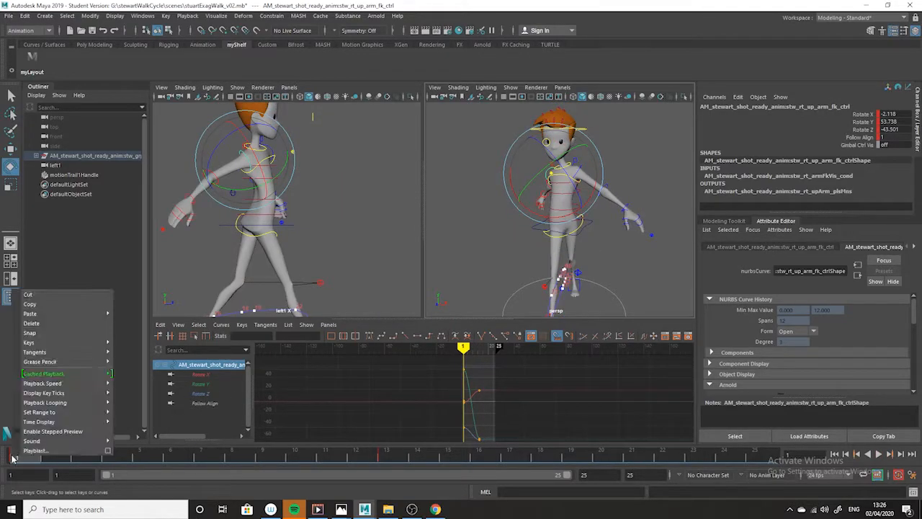
click(41, 318)
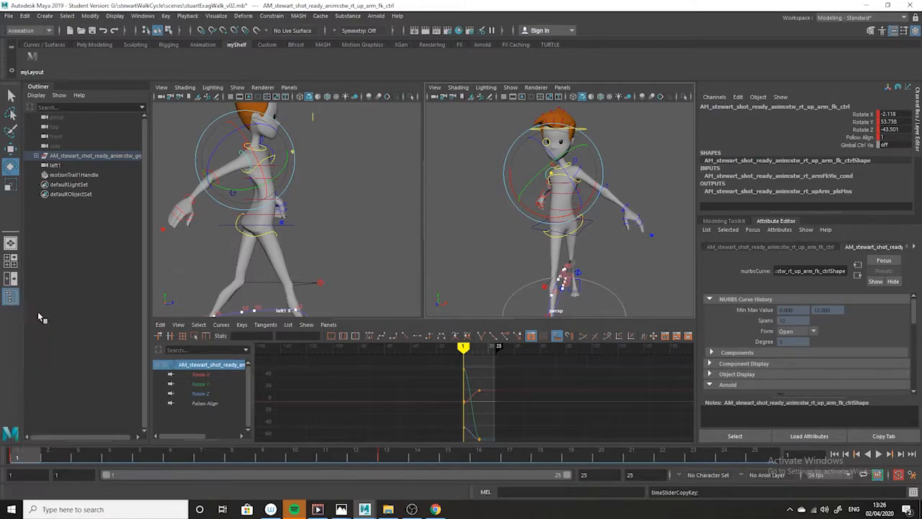
click(760, 458)
right_click(761, 458)
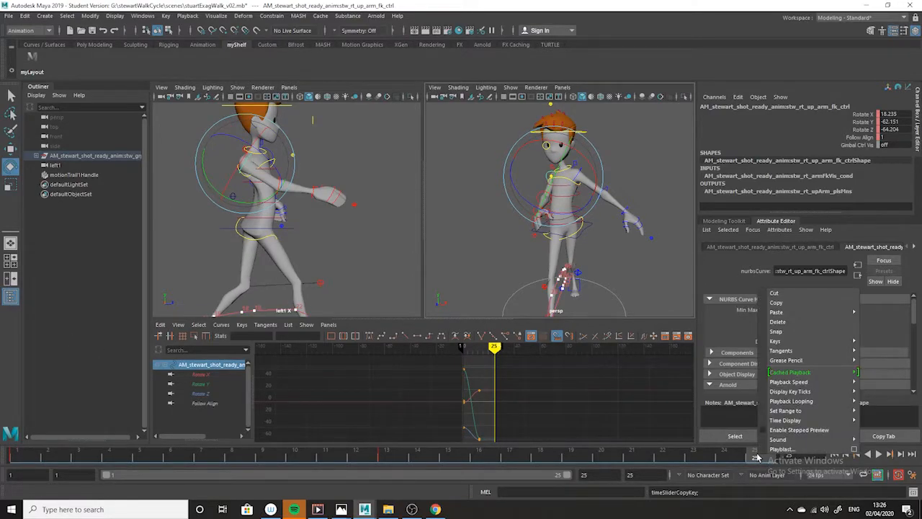
mouse_move(778, 313)
click(716, 321)
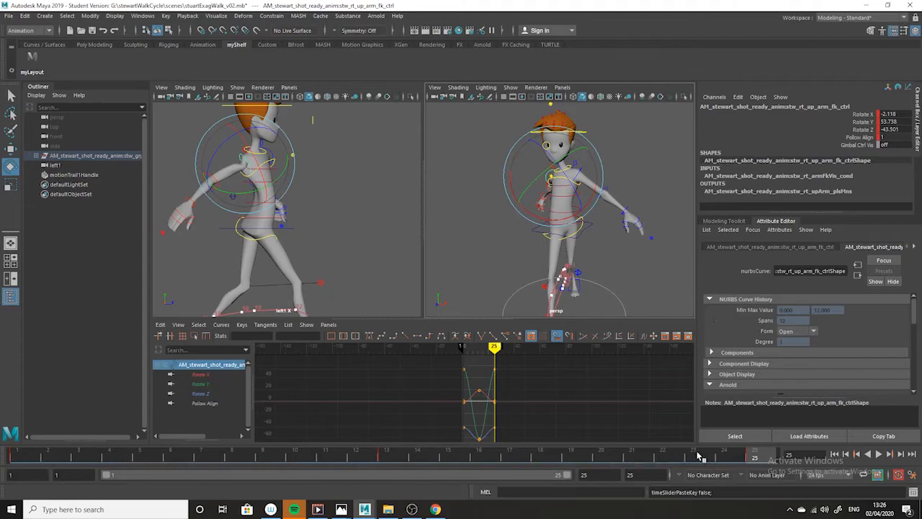
Scrub and play frames 1 to 25 to review the right arm swing from the side and the front
drag(757, 458, 57, 410)
alt+drag(508, 235, 659, 243)
drag(57, 465, 728, 470)
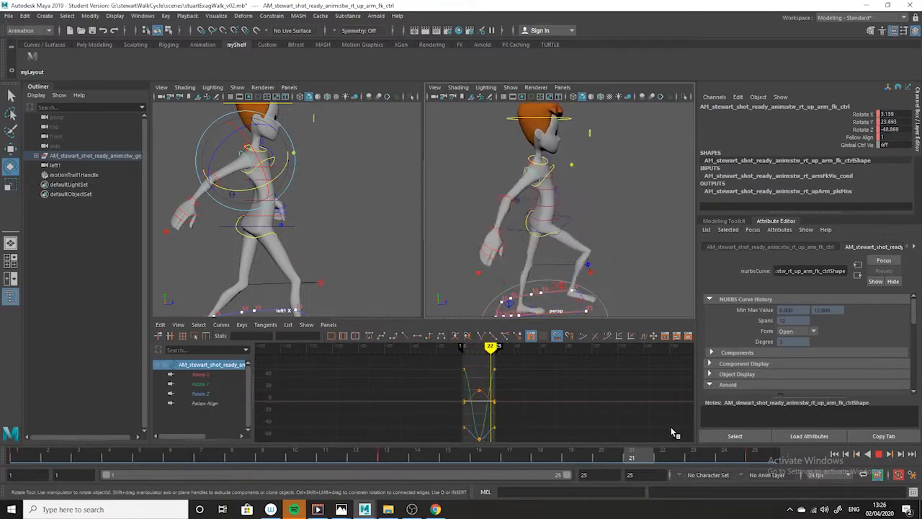
key(alt+v)
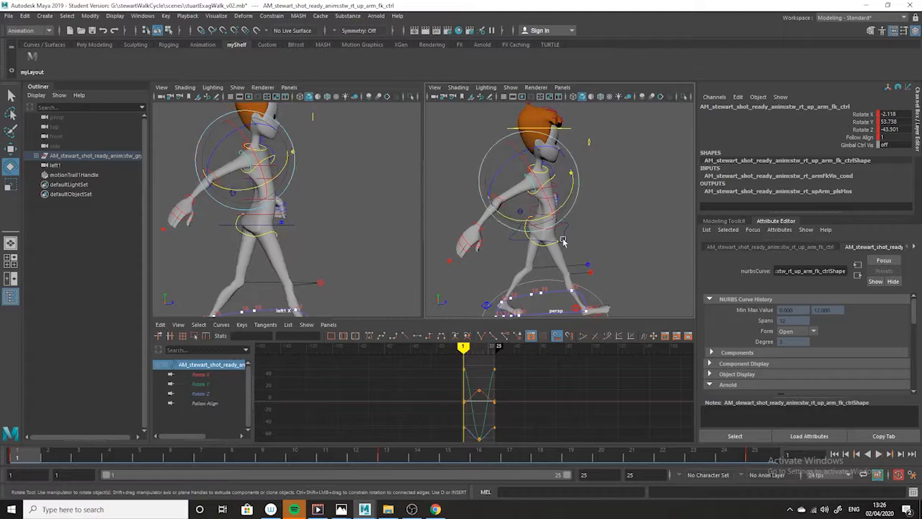
alt+drag(591, 259, 489, 256)
alt+drag(495, 298, 487, 275)
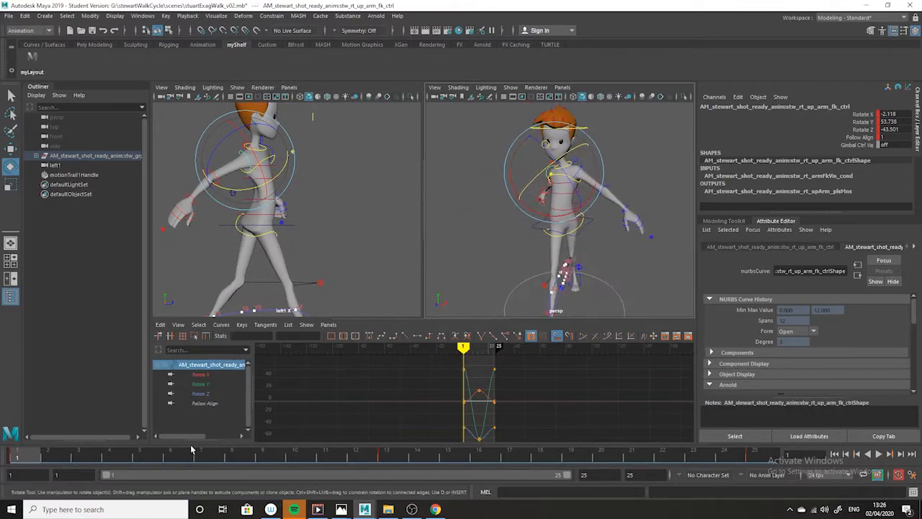
key(alt+v)
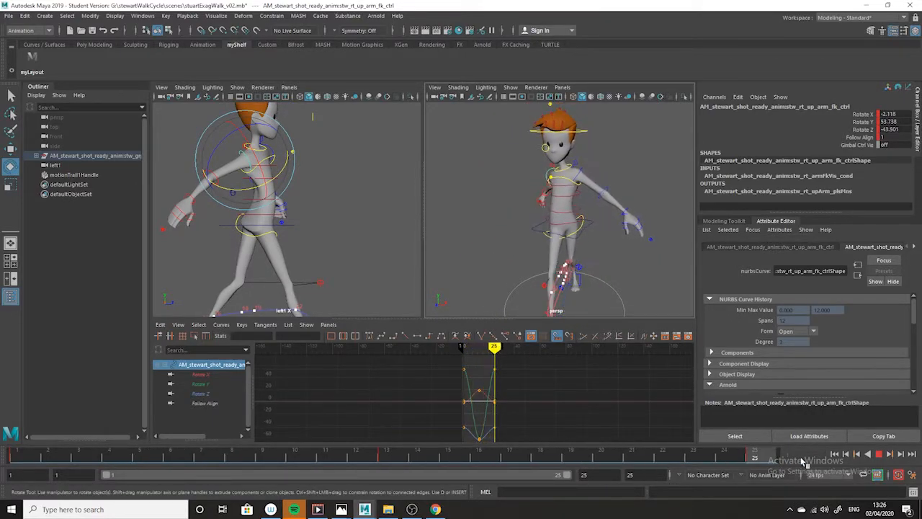
key(alt+v)
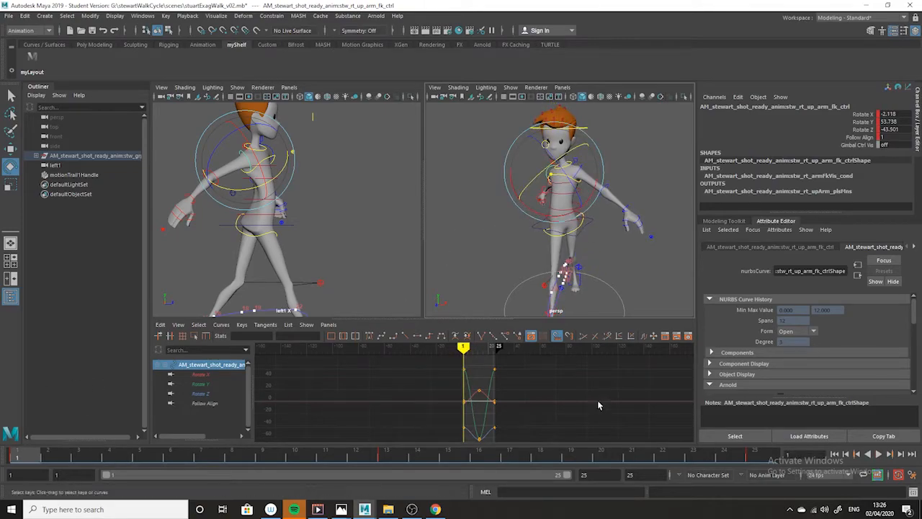
key(alt+v)
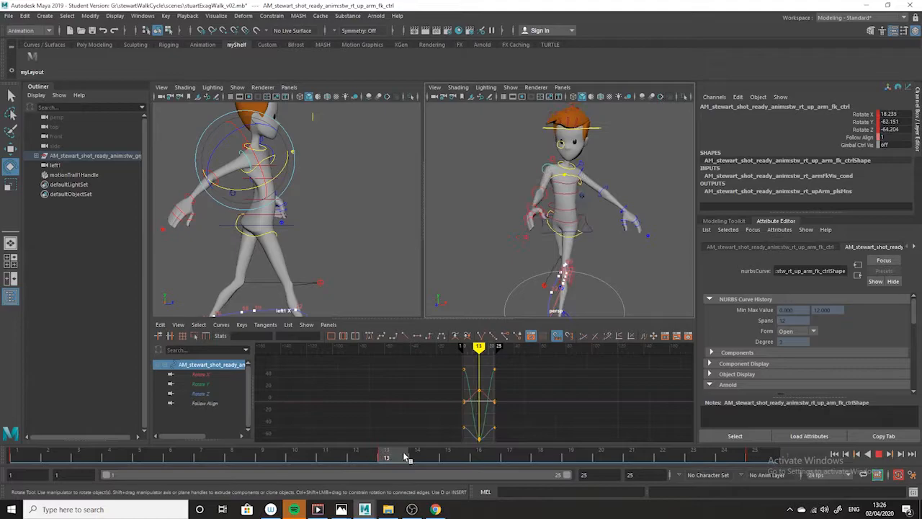
key(alt+v)
Following the exaggerated walk reference image, bend the right elbow FK control at frame 1 to Rotate Y about -12.9, Rotate Z about -17.8, and key it
mouse_move(341, 509)
click(436, 465)
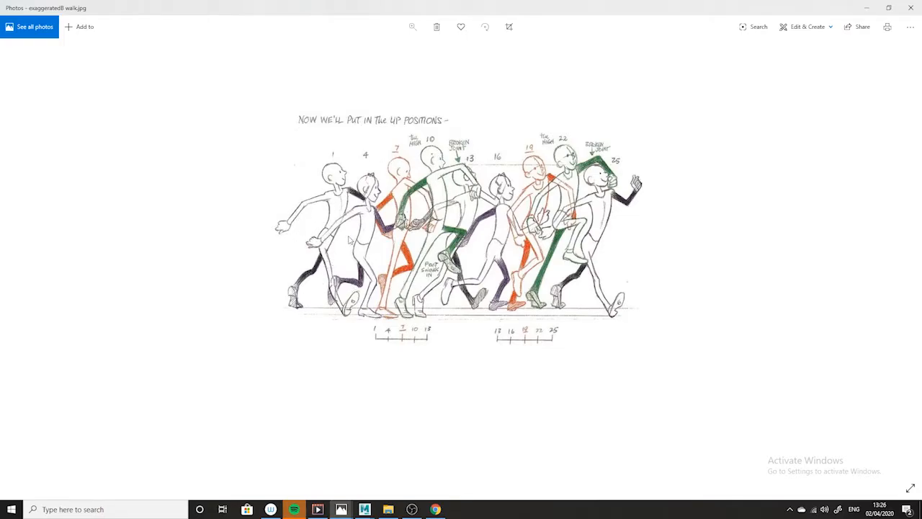
click(867, 7)
click(310, 224)
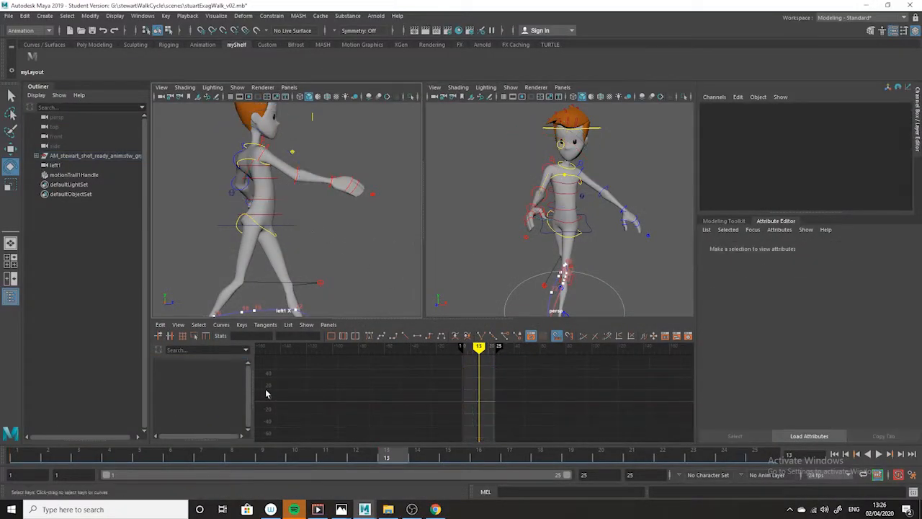
drag(160, 461, 19, 456)
click(216, 182)
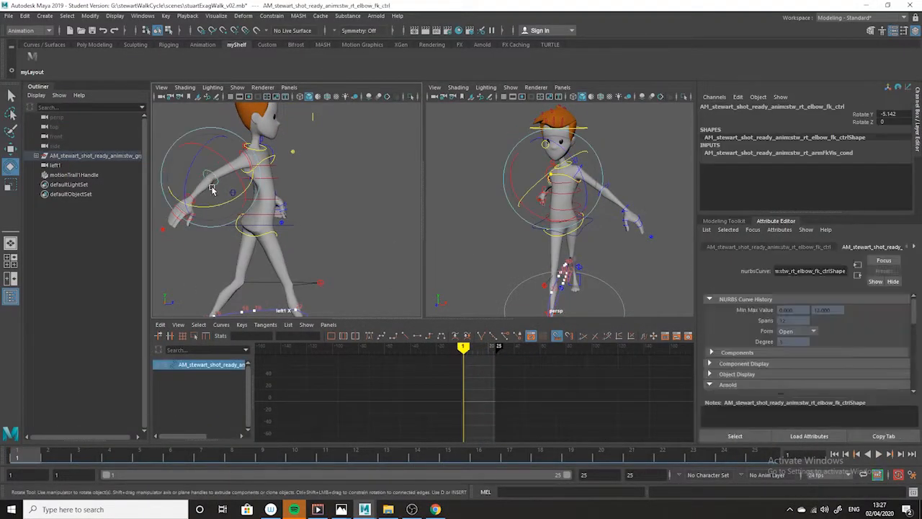
drag(190, 197, 221, 214)
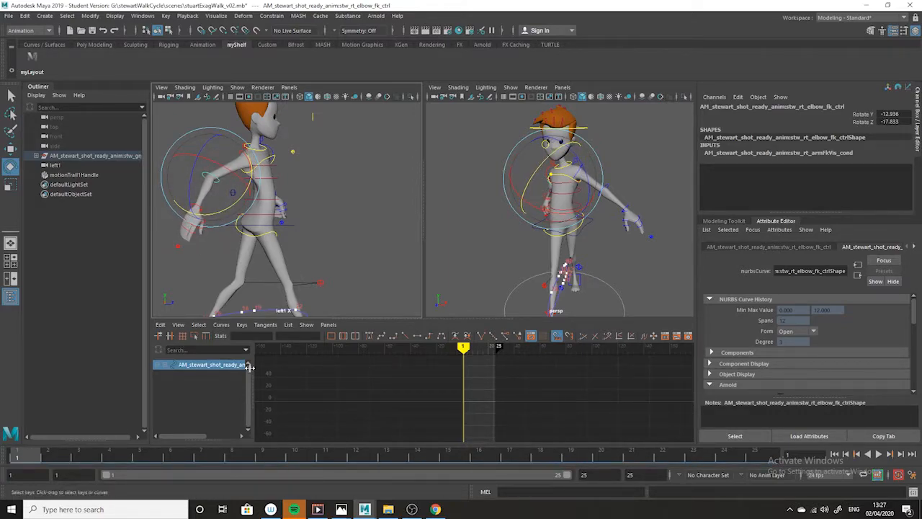
key(s)
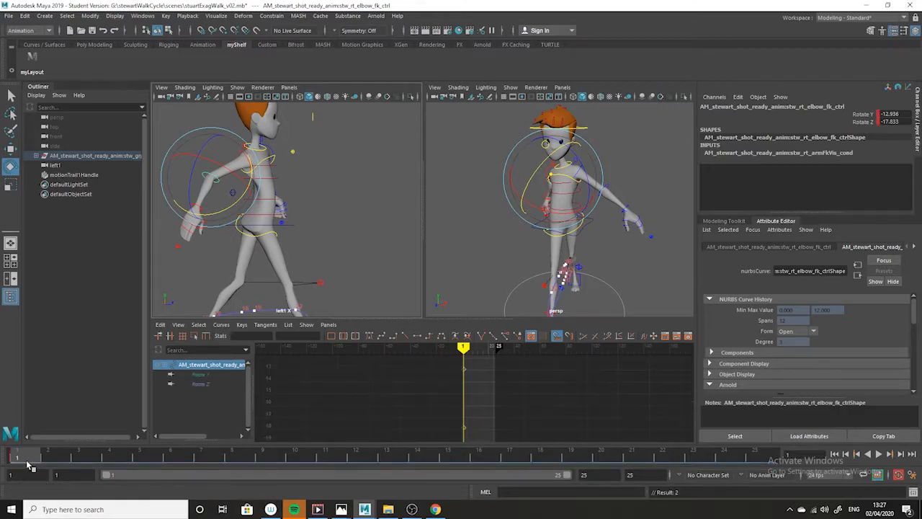
Using the walk reference, rotate the right elbow at frame 4 to Rotate Y about 6.2, key it, and preview the motion
drag(24, 455, 210, 455)
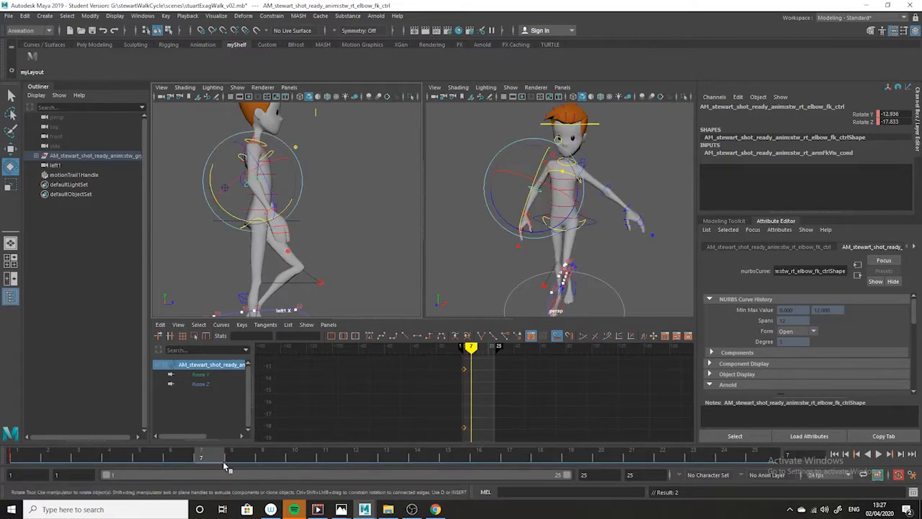
mouse_move(341, 510)
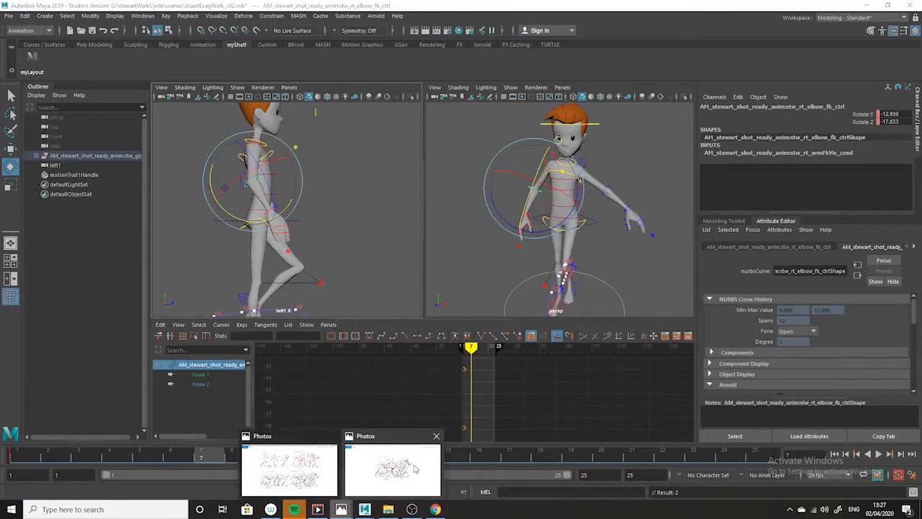
click(418, 450)
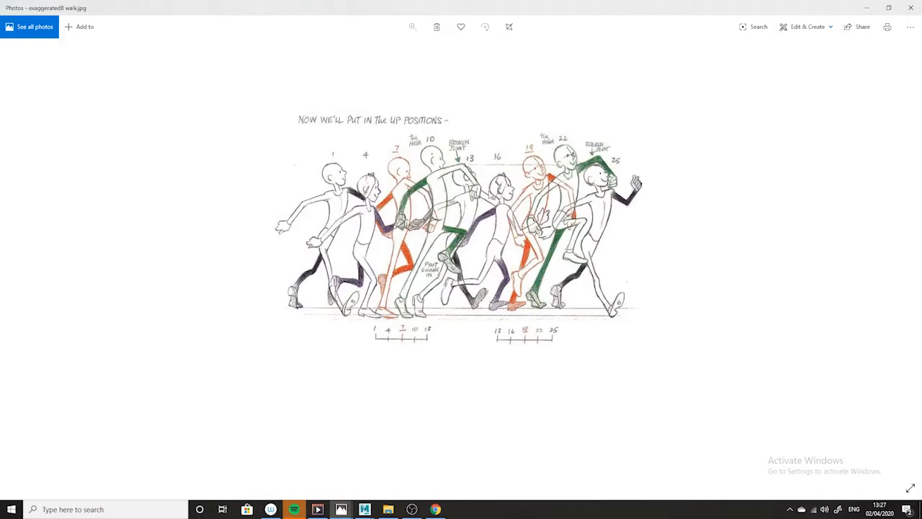
click(869, 7)
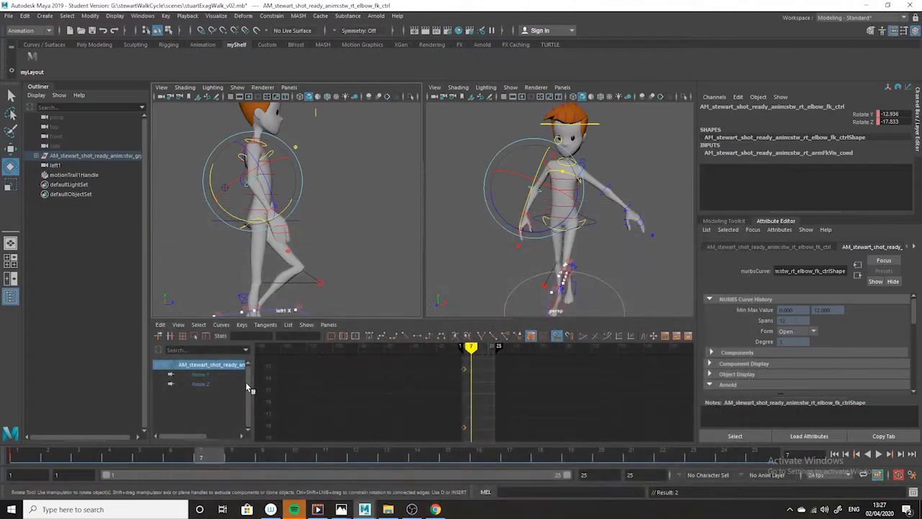
click(113, 456)
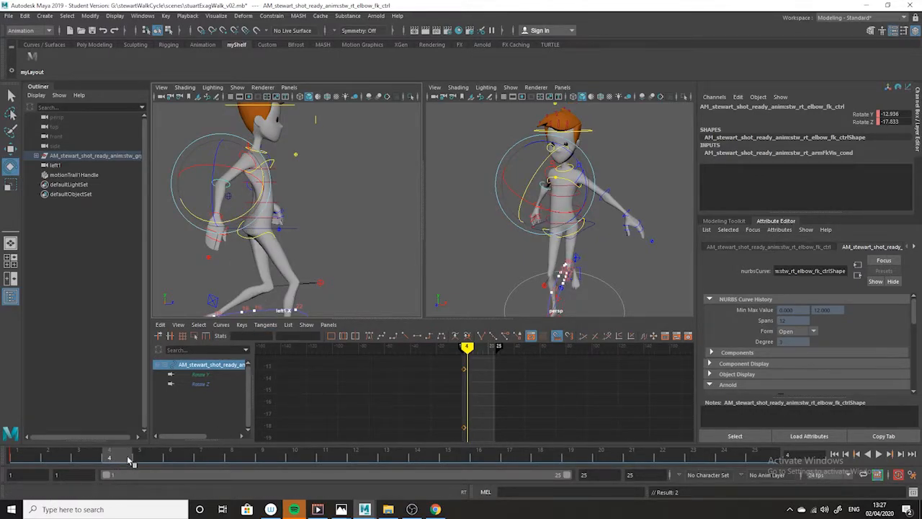
key(alt+v)
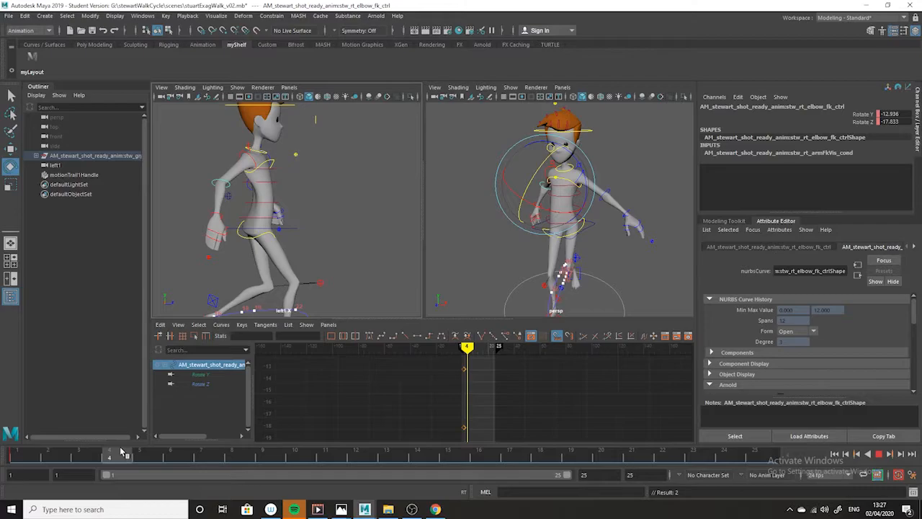
click(121, 451)
drag(264, 183, 257, 205)
key(q)
key(ctrl+s)
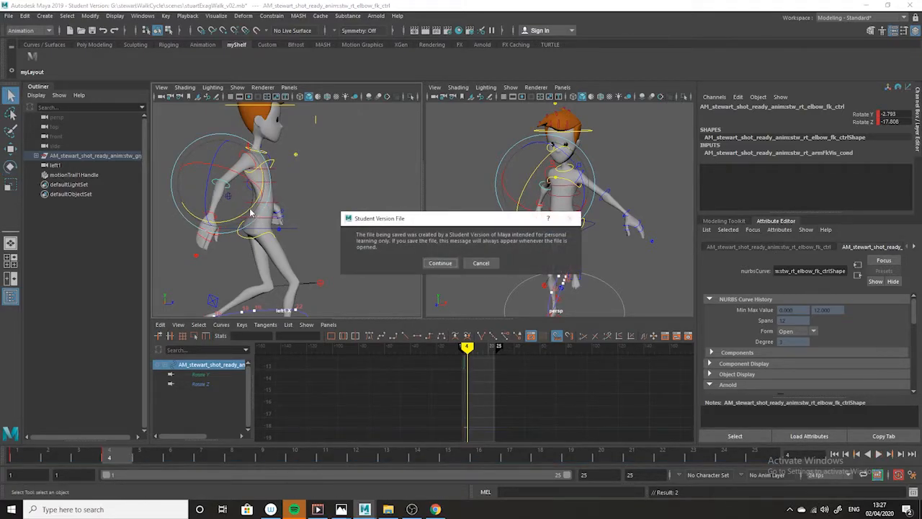
click(481, 262)
key(e)
drag(256, 214, 249, 210)
key(s)
key(alt+v)
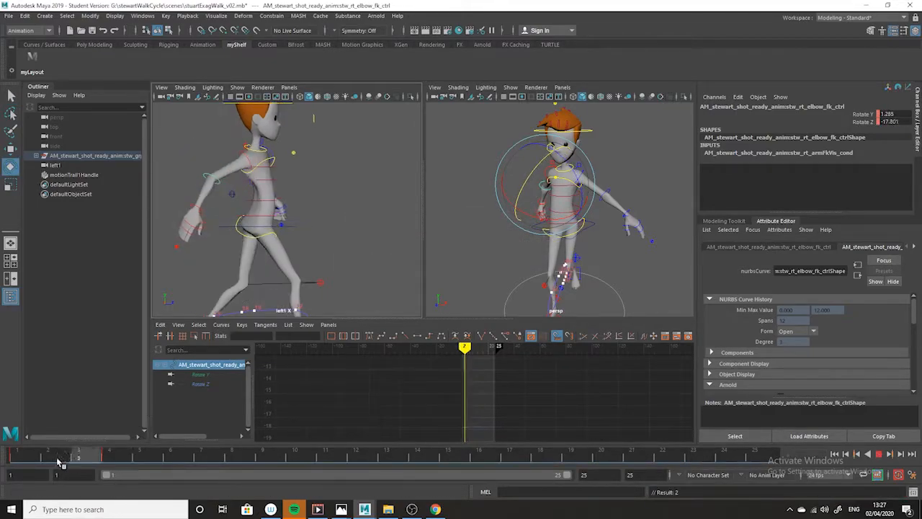
After checking the reference, rotate the right elbow at frame 11 to Rotate Y about 13.4, key it, and play the swing
drag(165, 447, 251, 454)
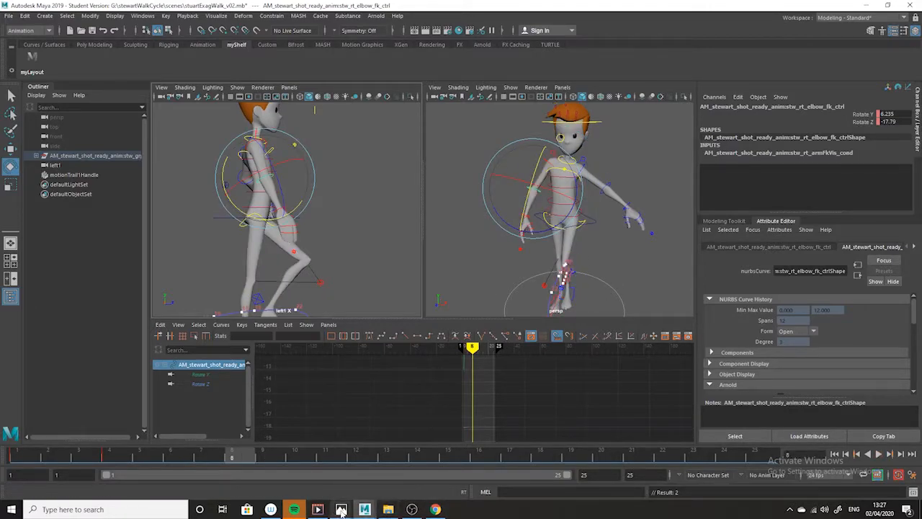
mouse_move(341, 510)
click(388, 469)
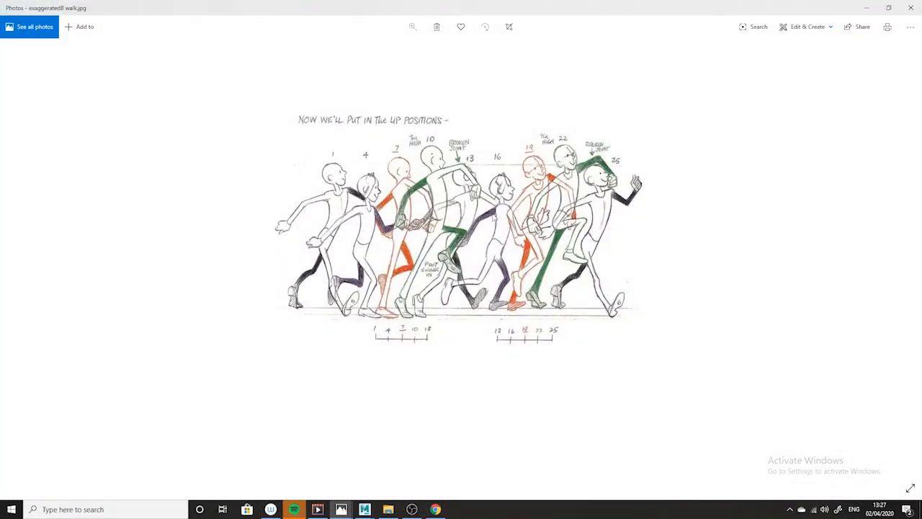
click(867, 9)
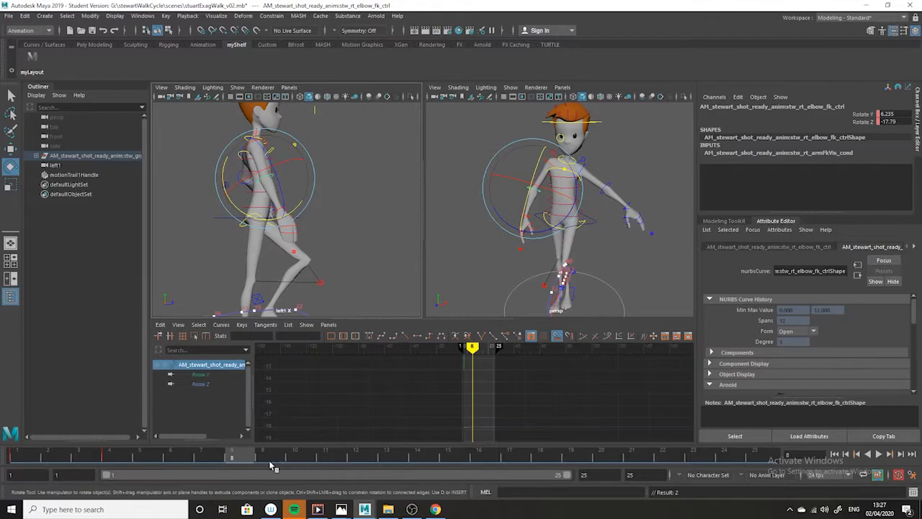
drag(236, 457, 325, 457)
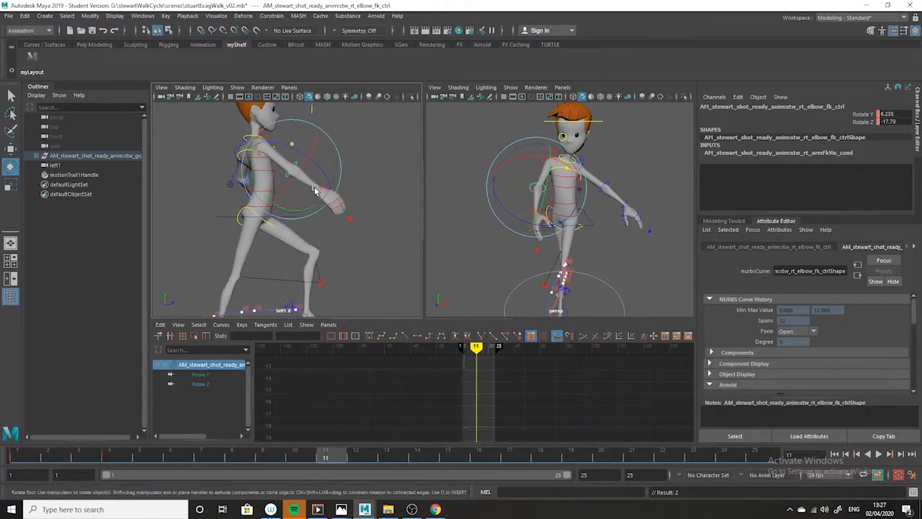
mouse_move(305, 211)
mouse_down()
mouse_move(286, 213)
mouse_move(308, 203)
mouse_up()
key(s)
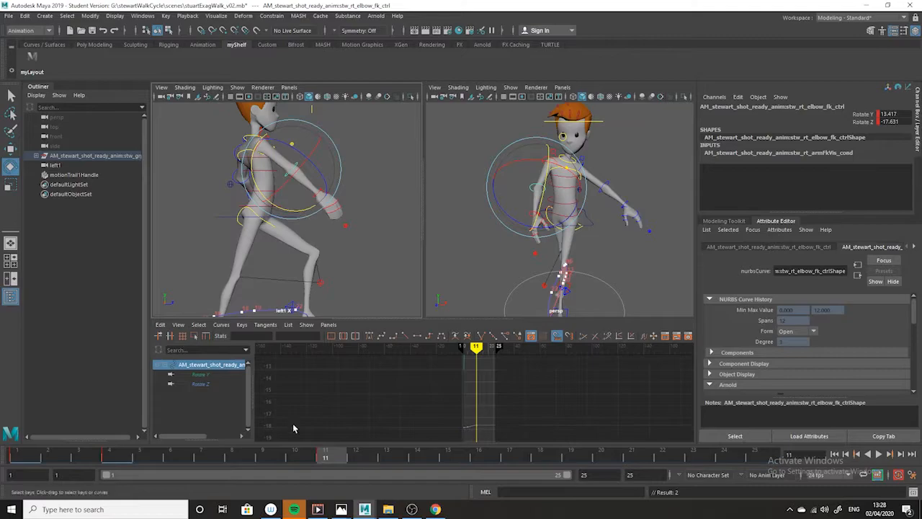
key(alt+v)
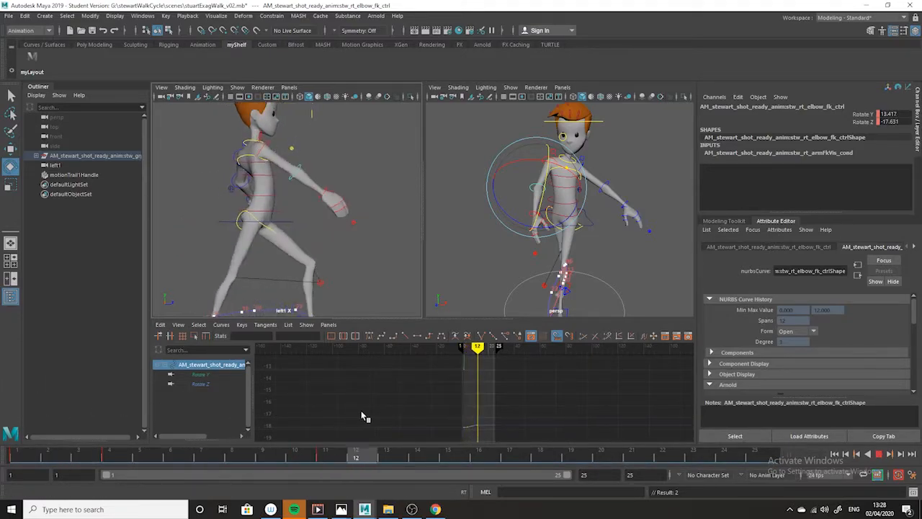
key(alt+v)
key(alt+v)
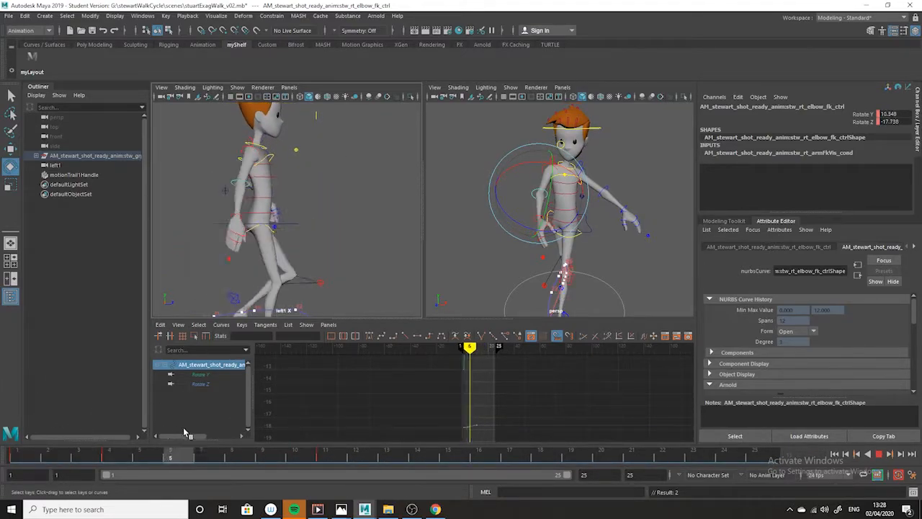
key(alt+v)
Bend the right forearm upward at frame 13 to Rotate Y about -40.6, matching the walk reference, and play the result
click(395, 458)
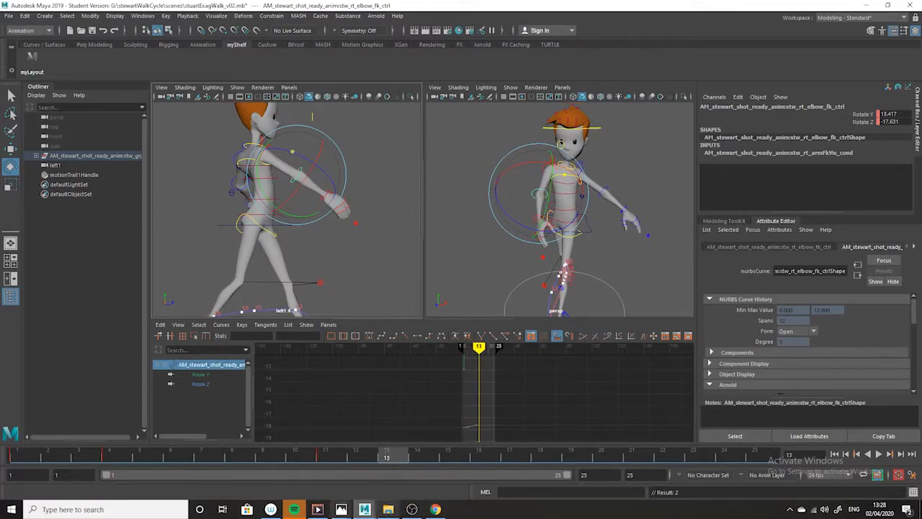
mouse_move(341, 510)
click(289, 469)
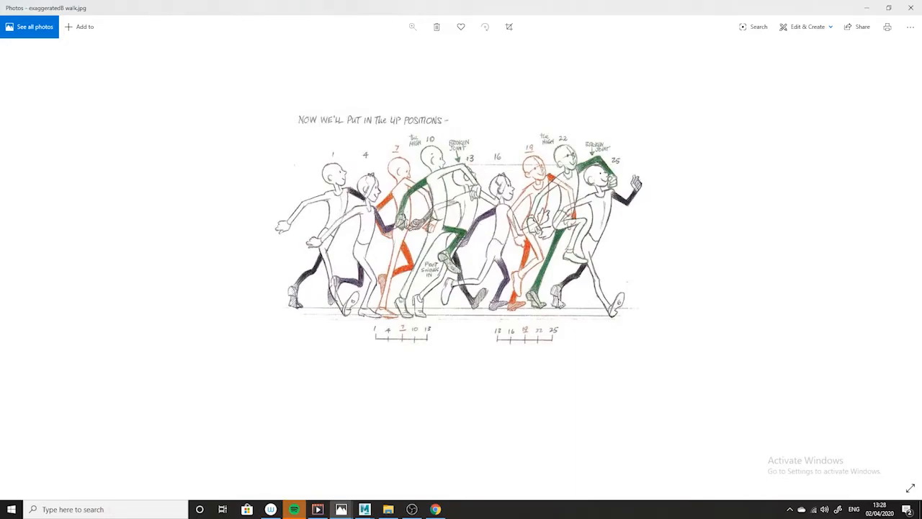
click(866, 7)
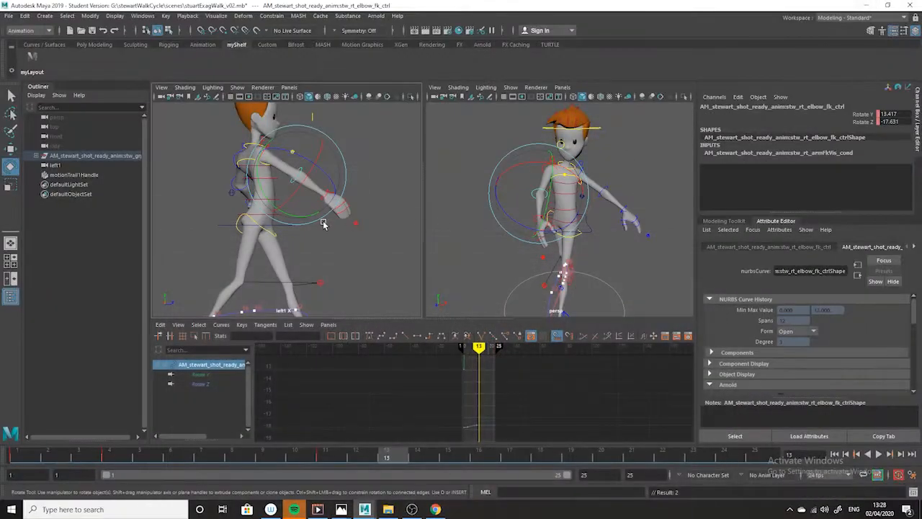
drag(306, 217, 340, 176)
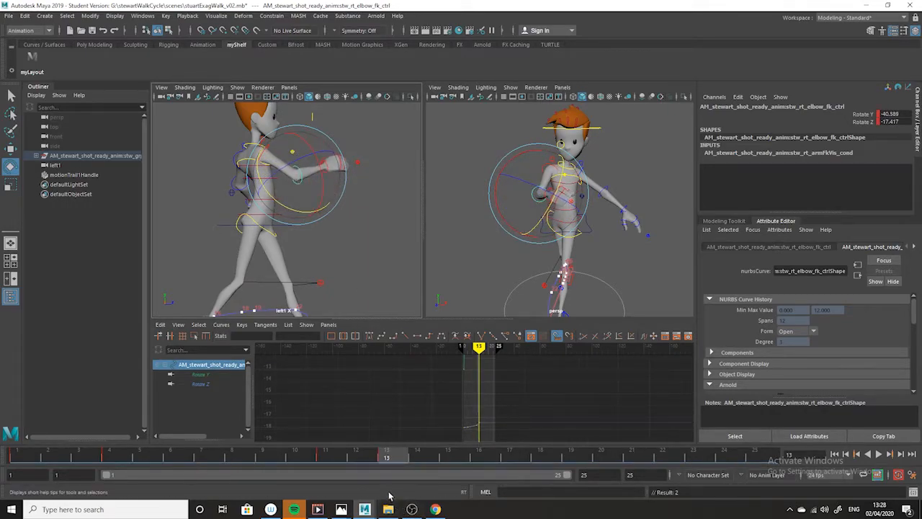
key(alt+v)
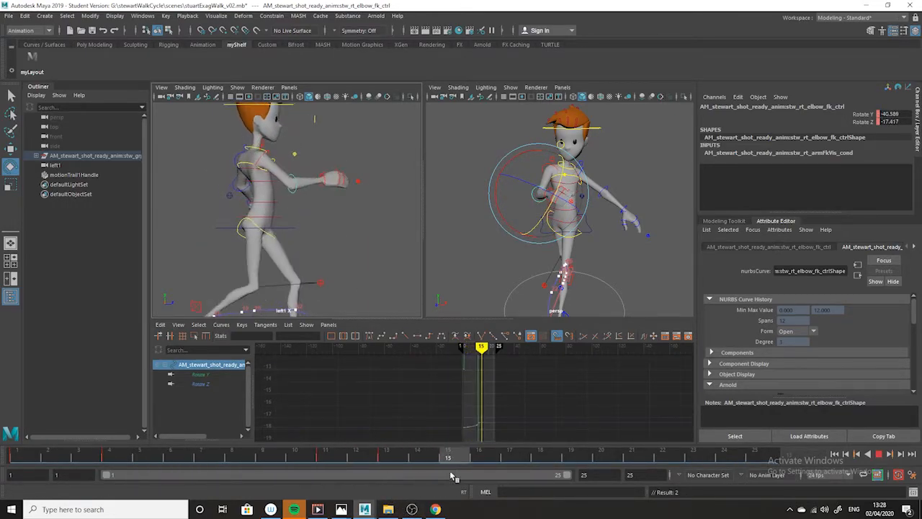
Delete the right elbow's Rotate Z key at frame 11 in the animation curve and play the swing
key(alt+v)
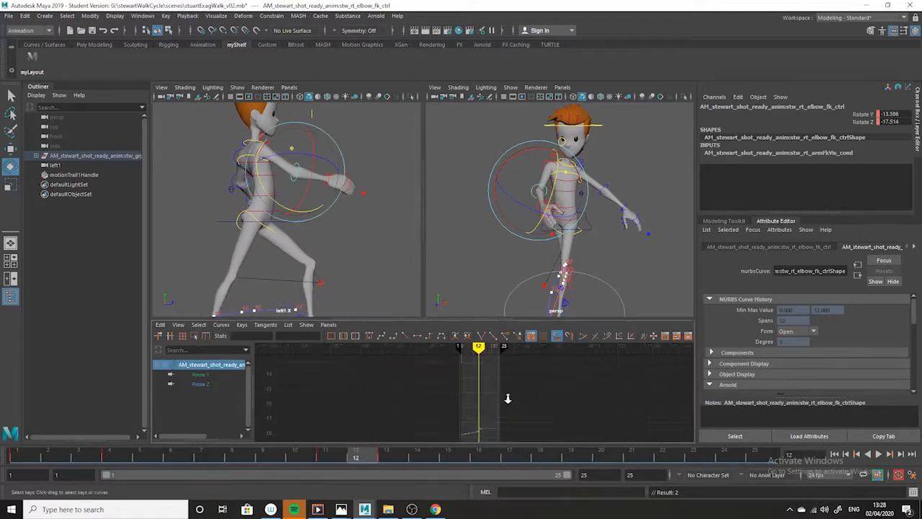
key(f)
alt+right_drag(549, 367, 589, 412)
alt+middle_drag(589, 412, 507, 451)
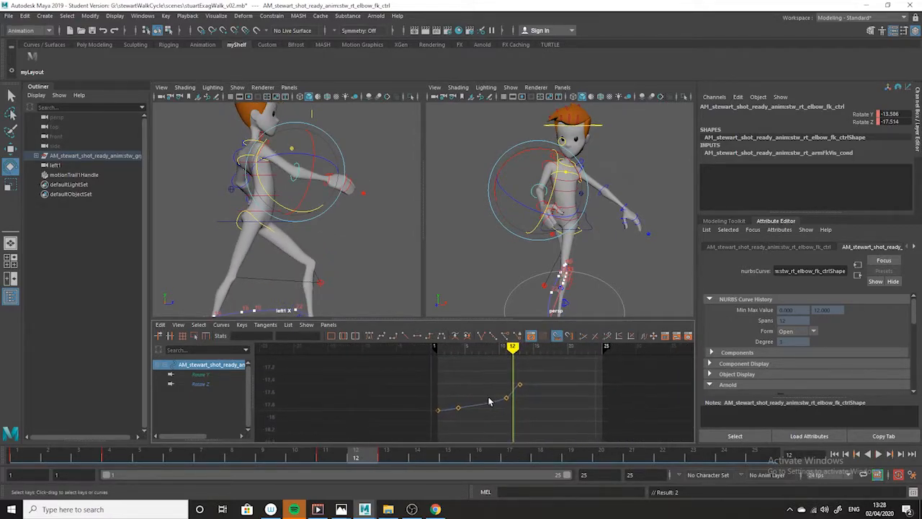
drag(518, 418, 506, 438)
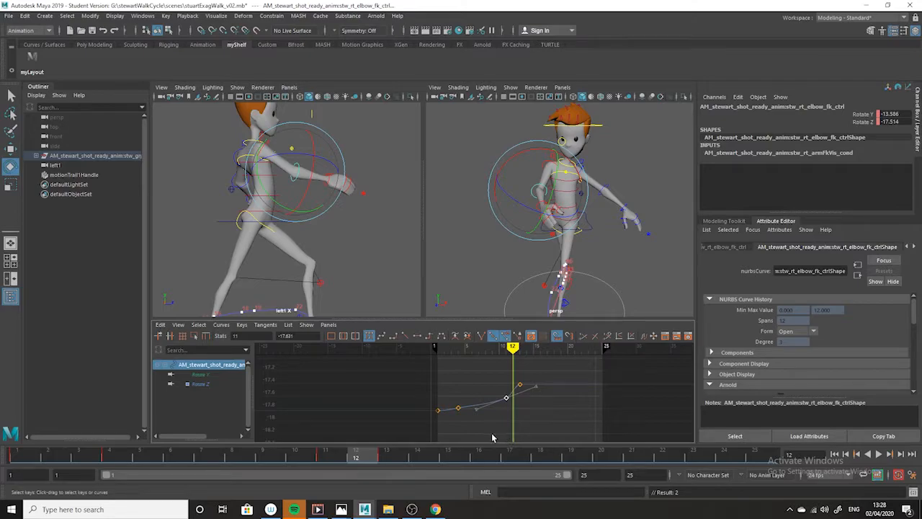
key(Delete)
key(alt+v)
drag(122, 430, 281, 441)
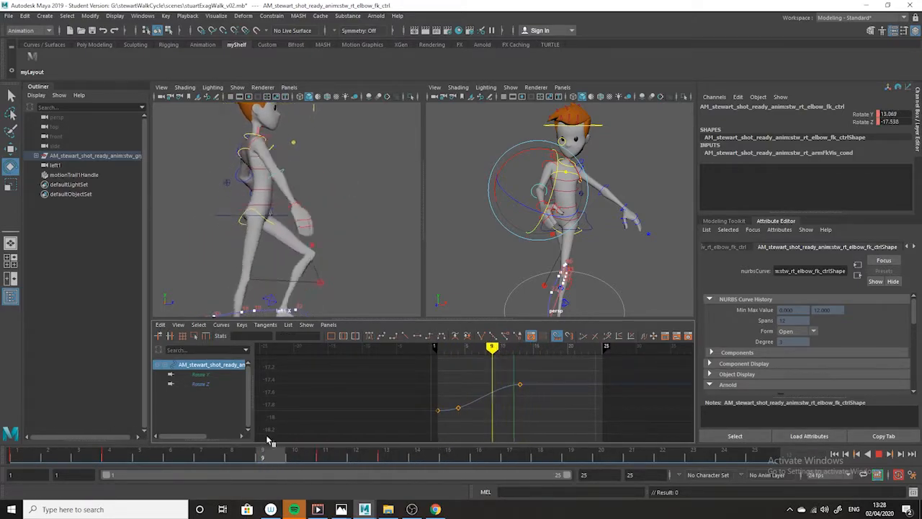
key(alt+v)
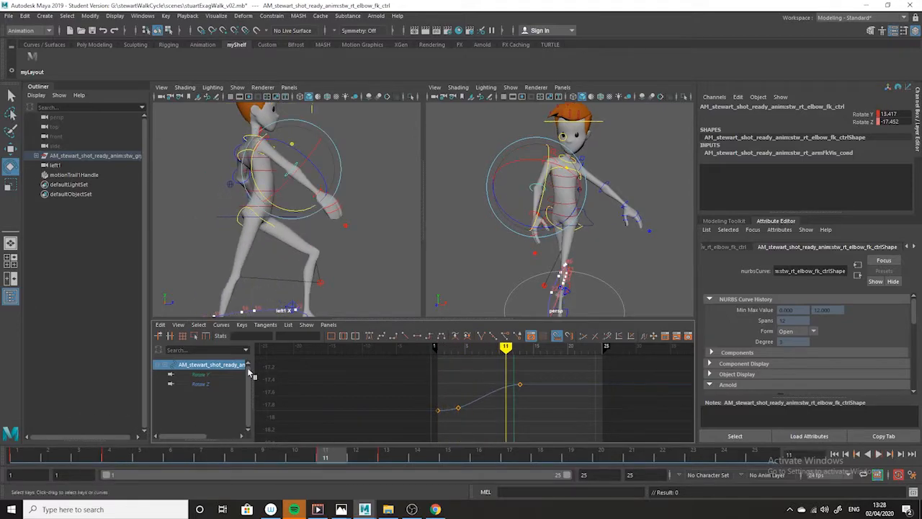
Lower the right elbow's Rotate Y key at frame 11 to about -2.2 on its curve and preview the motion
click(202, 374)
drag(480, 386, 481, 388)
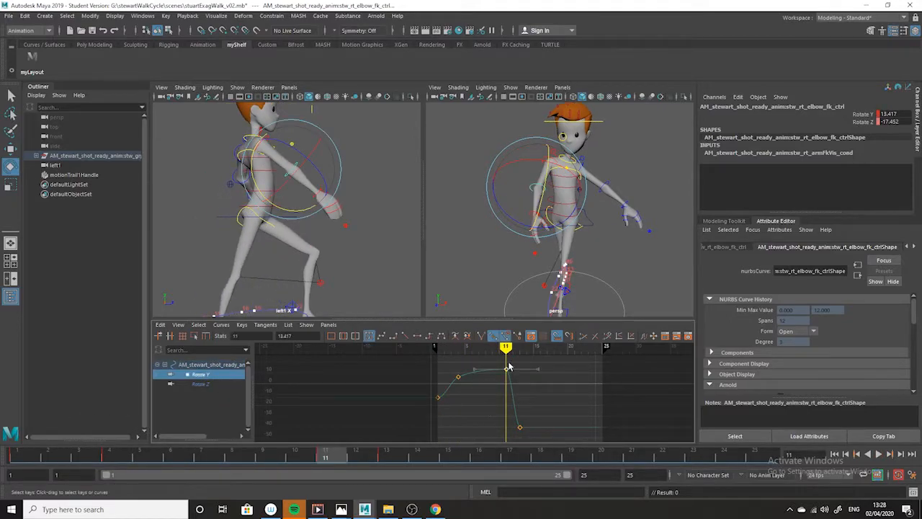
shift+middle_drag(509, 353, 499, 386)
key(alt+v)
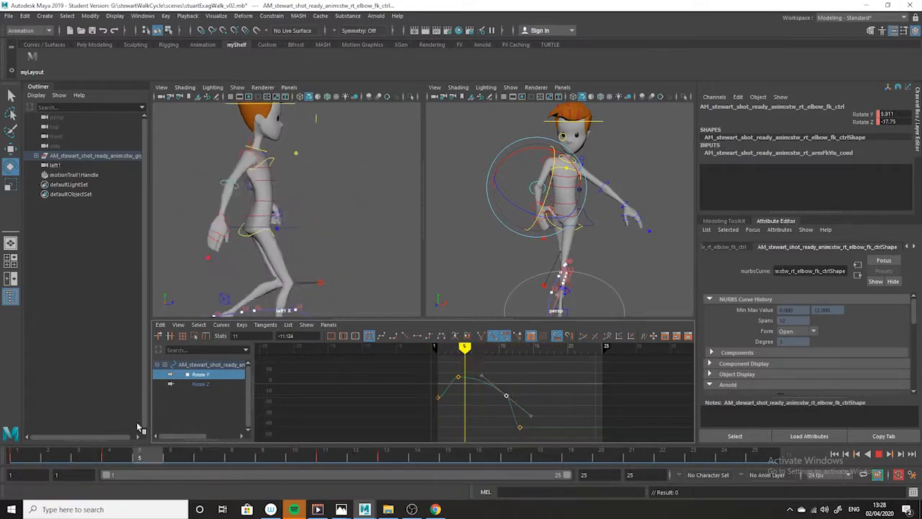
click(323, 458)
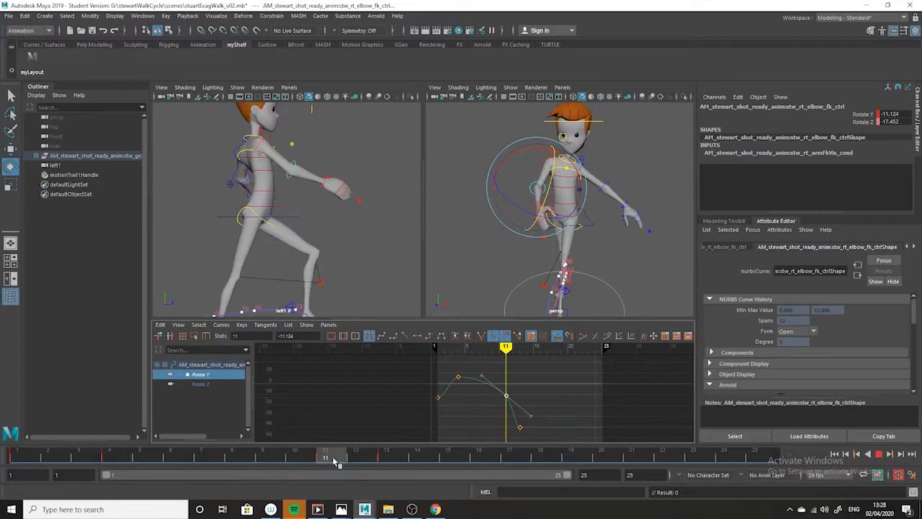
middle_drag(510, 356, 508, 349)
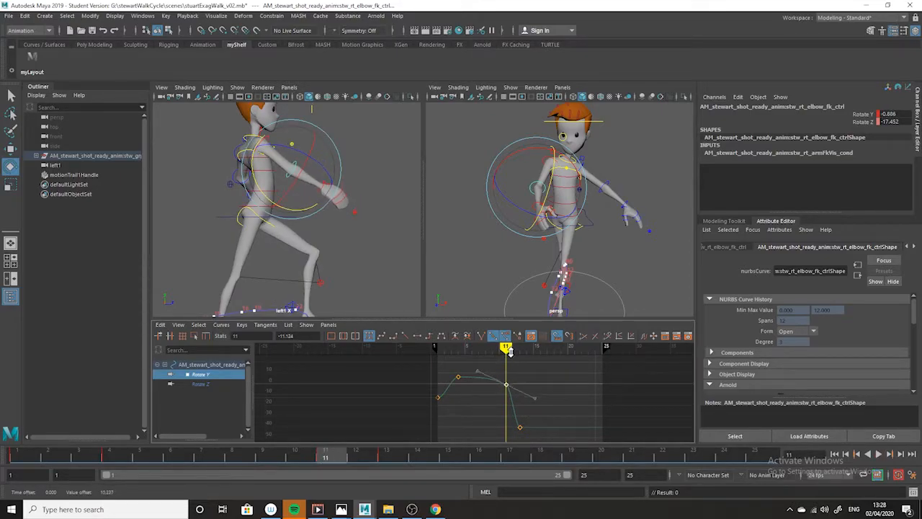
drag(424, 459, 473, 480)
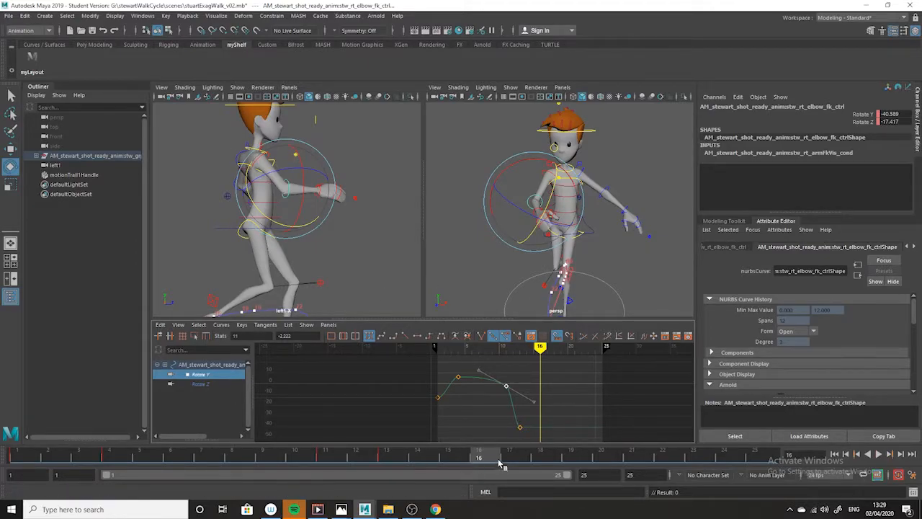
key(alt+v)
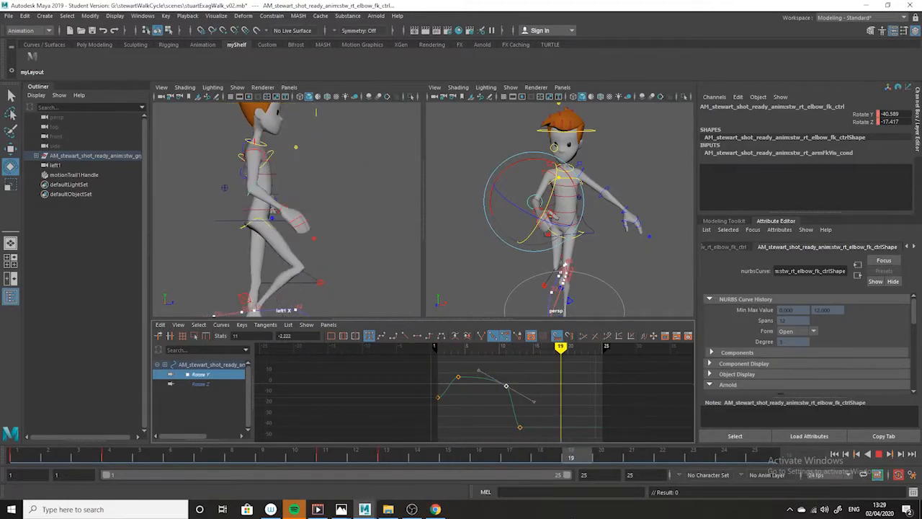
key(alt+v)
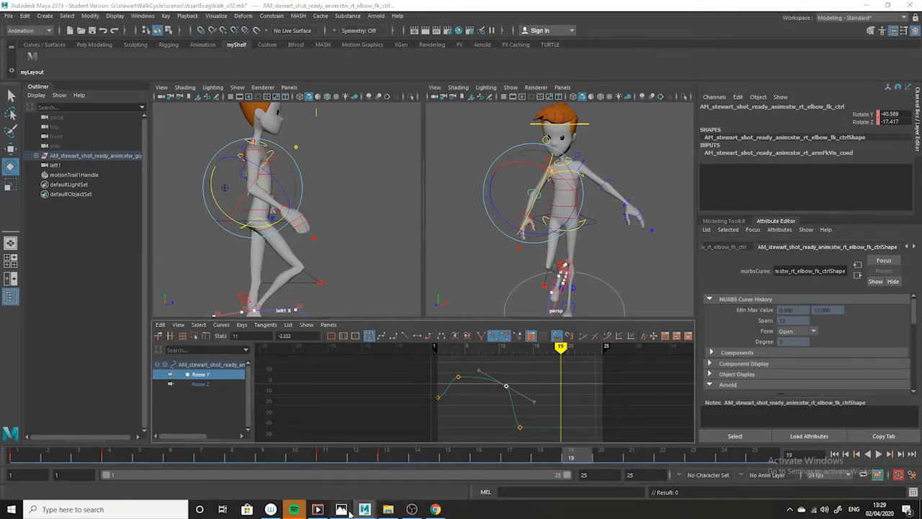
Following the walk reference, rotate the right elbow at frame 16 to Rotate Y about -54.0 and Rotate Z about -10.5
mouse_move(341, 510)
click(413, 483)
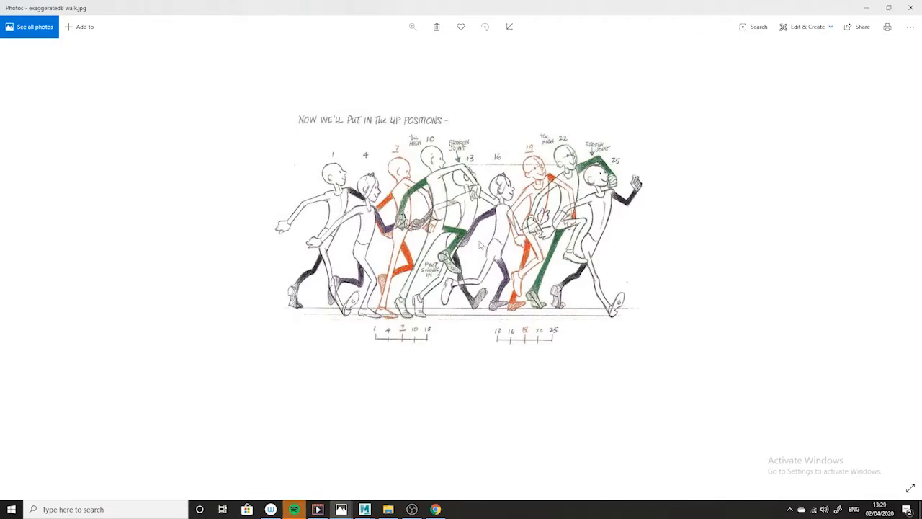
click(867, 7)
drag(571, 461, 481, 466)
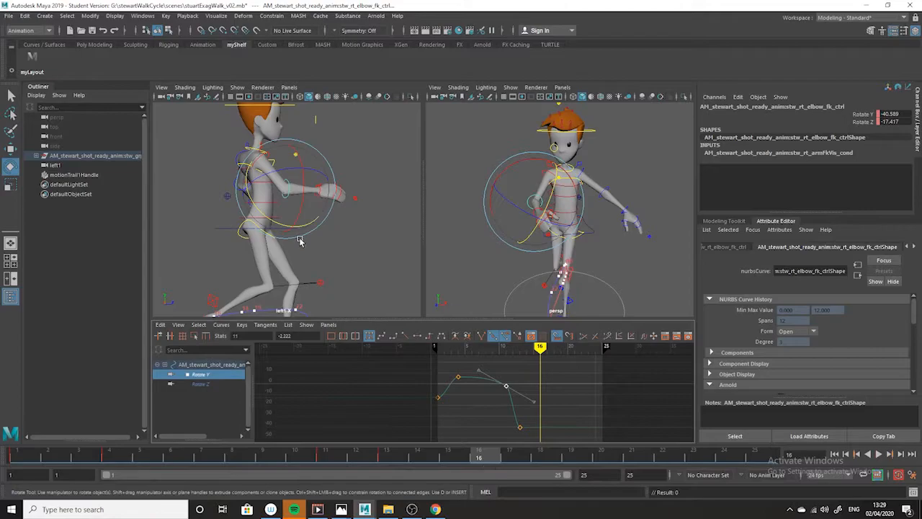
drag(301, 231, 315, 216)
drag(287, 169, 282, 175)
After checking the reference, rotate the right elbow at frame 19 to Rotate Y about -29.2, key it, and play the result
drag(436, 457, 566, 443)
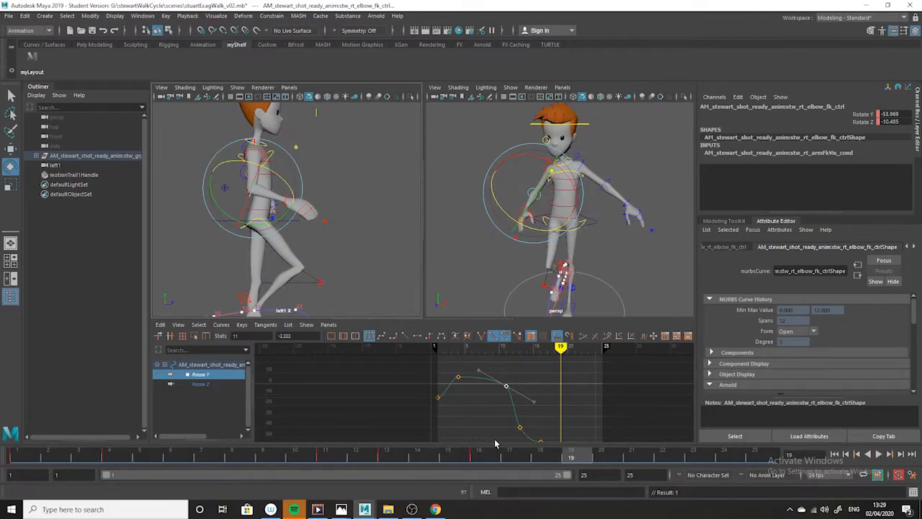
click(340, 508)
click(408, 476)
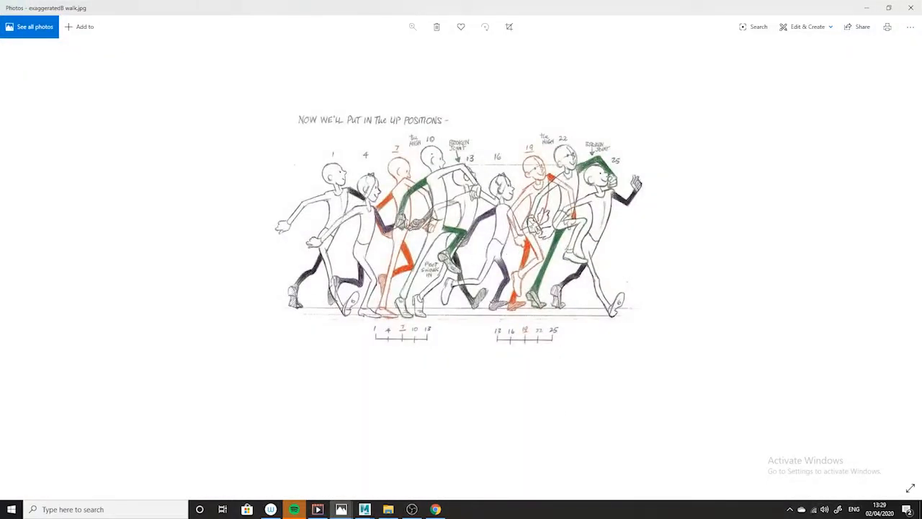
click(865, 9)
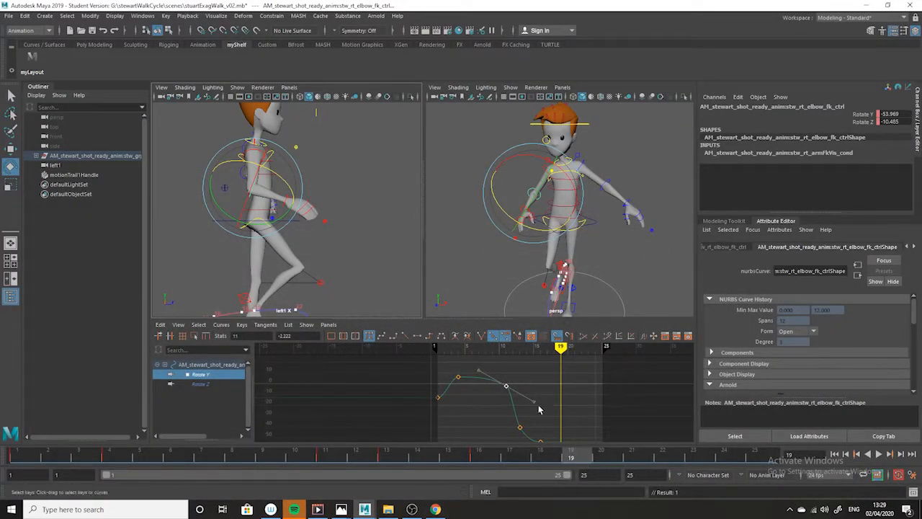
drag(279, 223, 257, 238)
key(s)
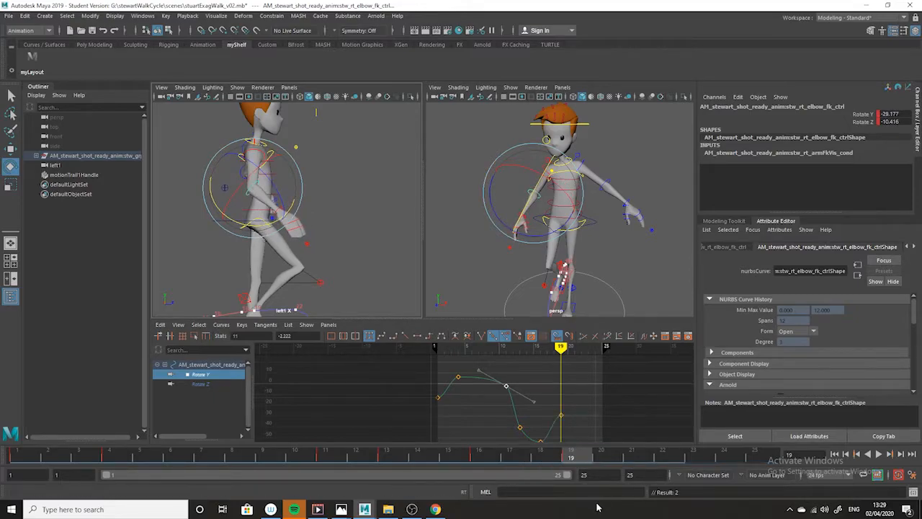
key(alt+v)
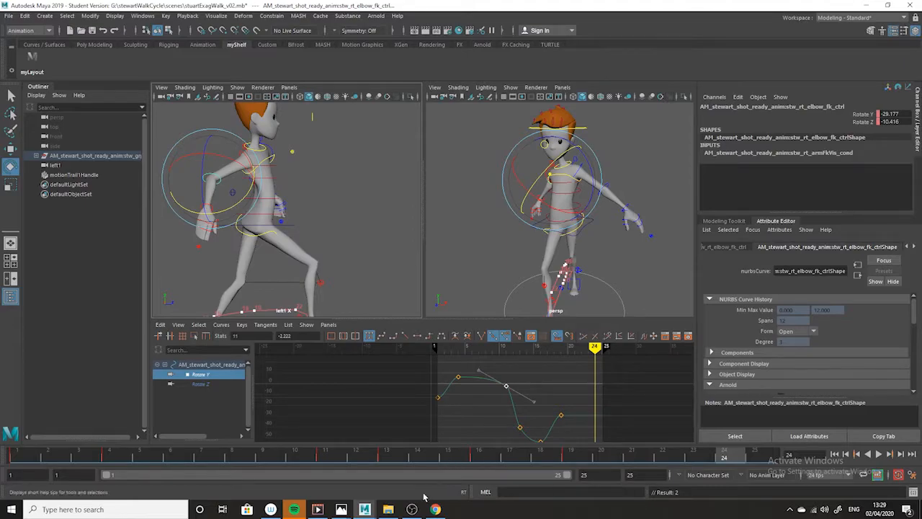
Using the walk reference, rotate the right elbow at frame 22 to Rotate Y about -2.9 and Rotate Z about -20.1
mouse_move(341, 509)
click(400, 468)
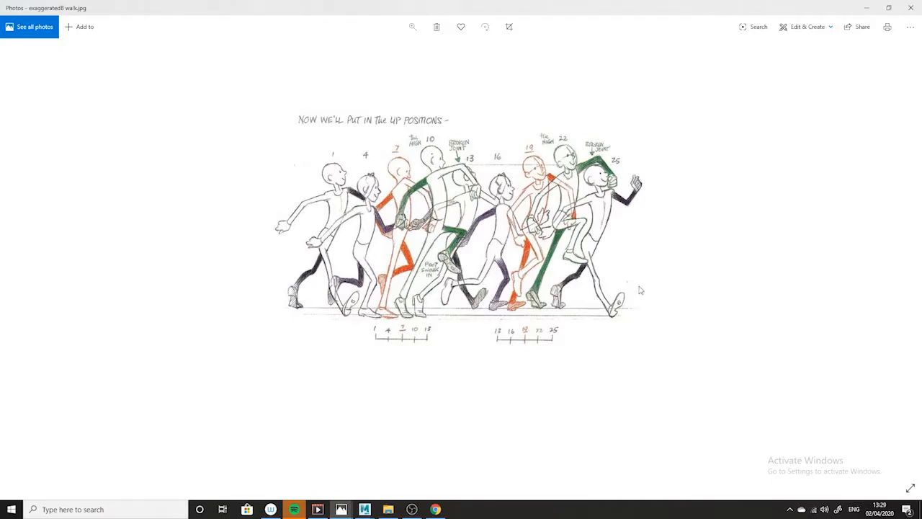
click(866, 9)
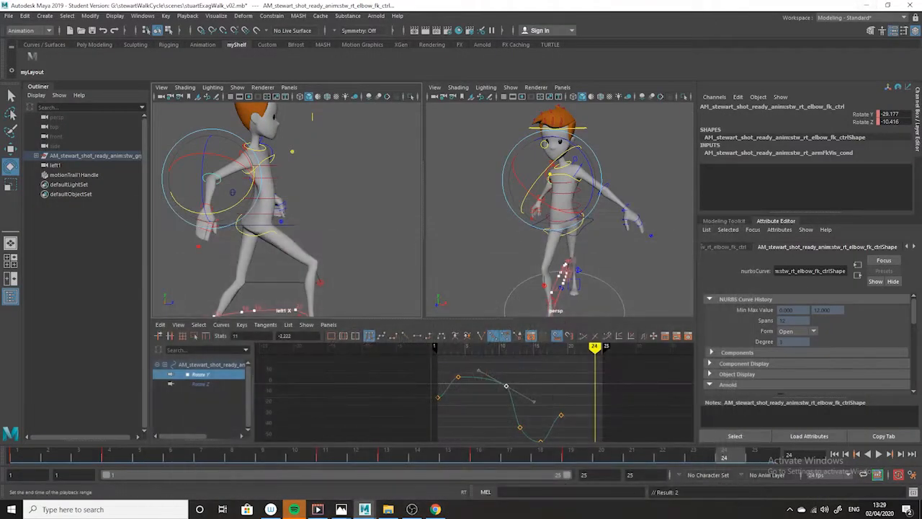
click(663, 455)
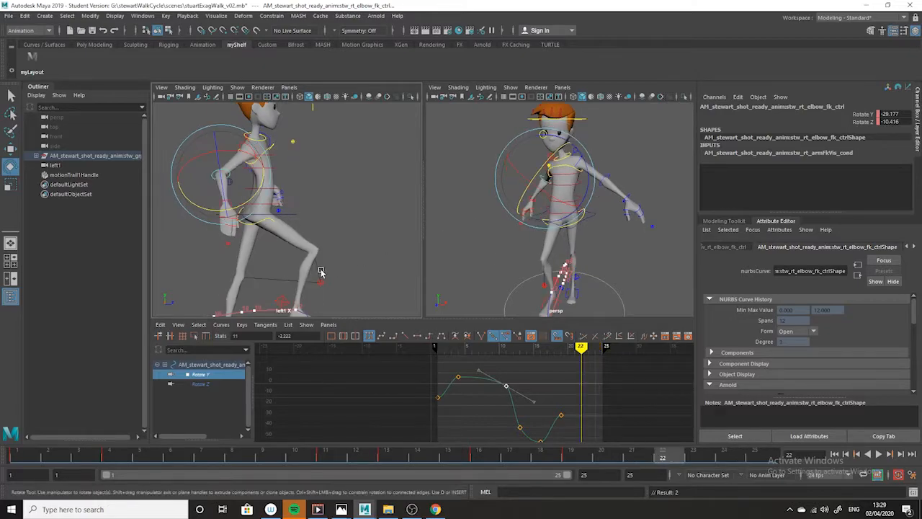
drag(250, 202, 204, 181)
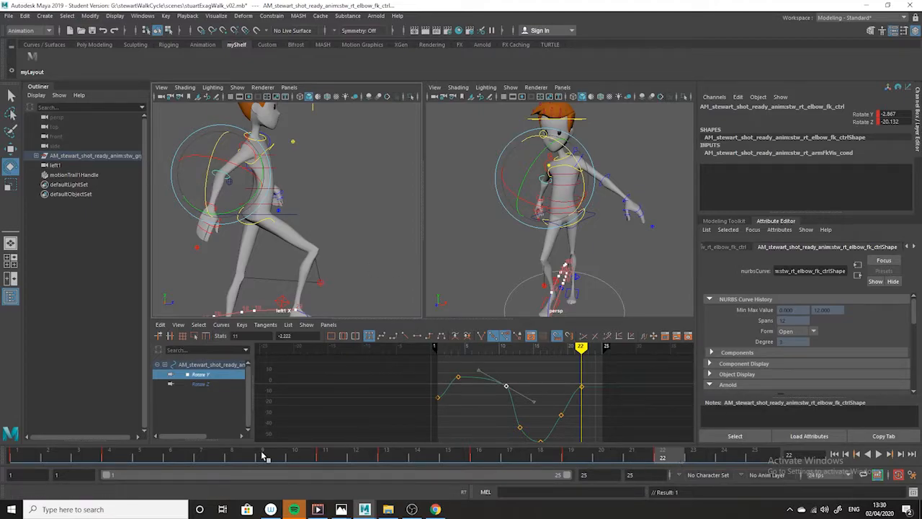
Copy the right elbow's key from frame 1 to frame 25 and play the full walk cycle
click(21, 456)
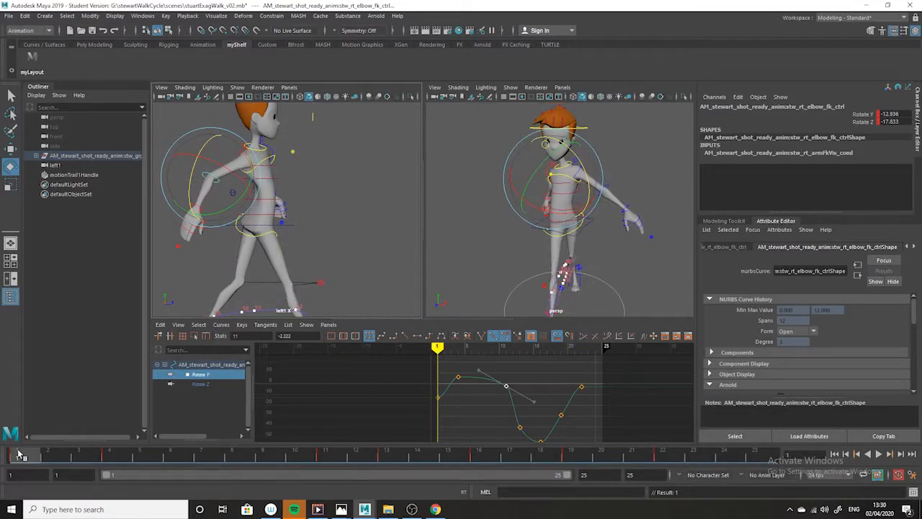
right_click(20, 455)
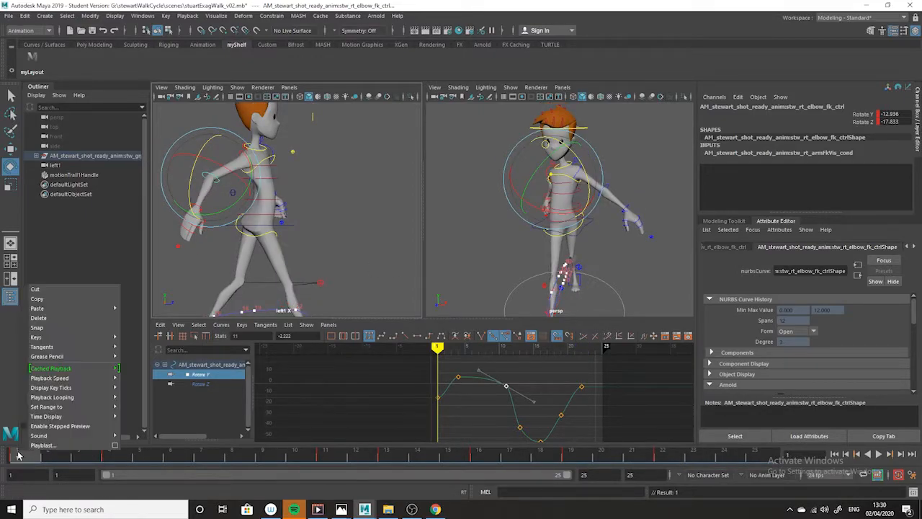
click(60, 301)
click(754, 456)
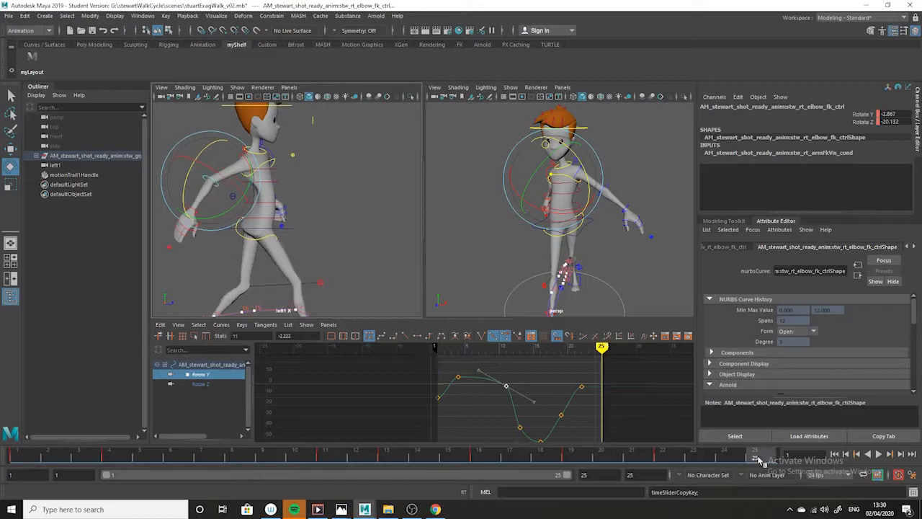
right_click(755, 455)
mouse_move(778, 315)
click(735, 324)
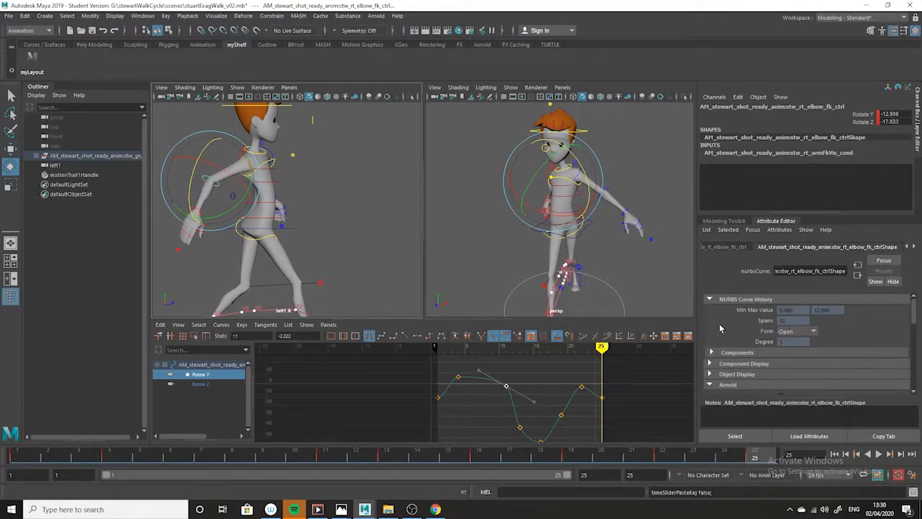
key(alt+v)
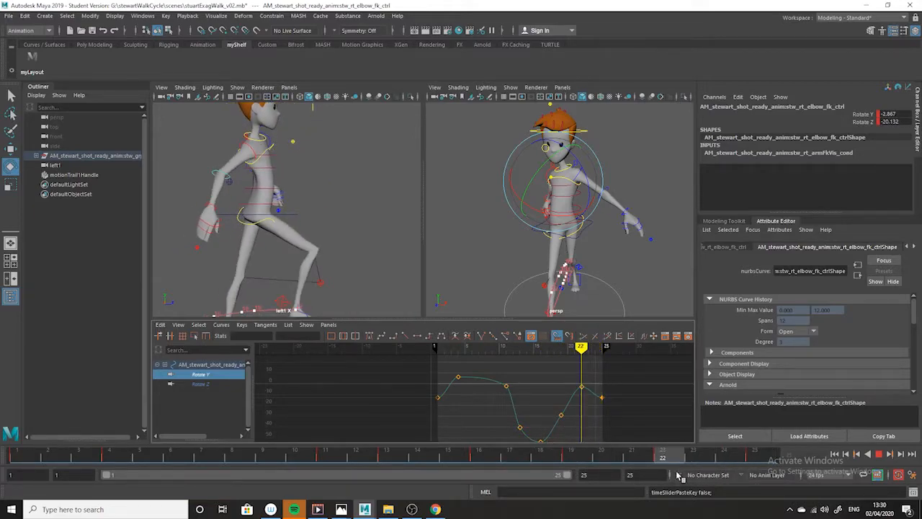
key(Escape)
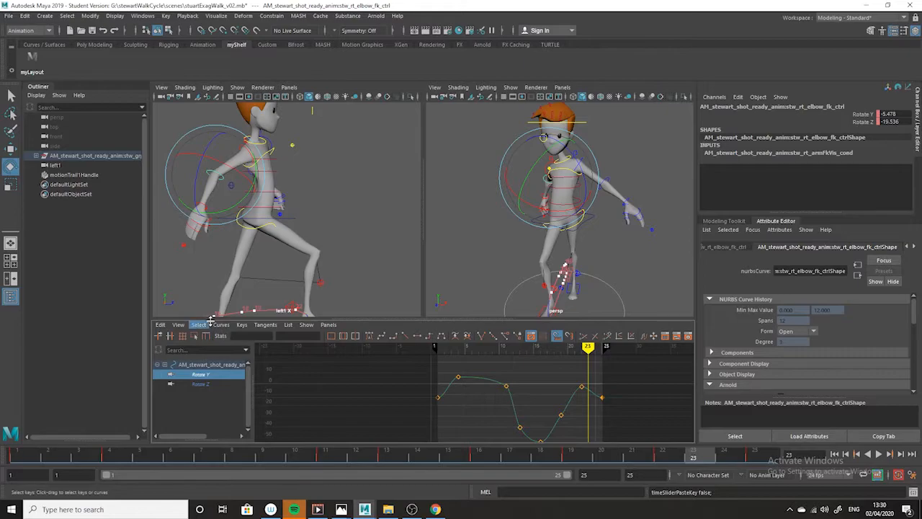
Set both the pre and post infinity of the right elbow's Rotate Y curve to Cycle and play the loop
click(219, 324)
mouse_move(302, 89)
click(346, 96)
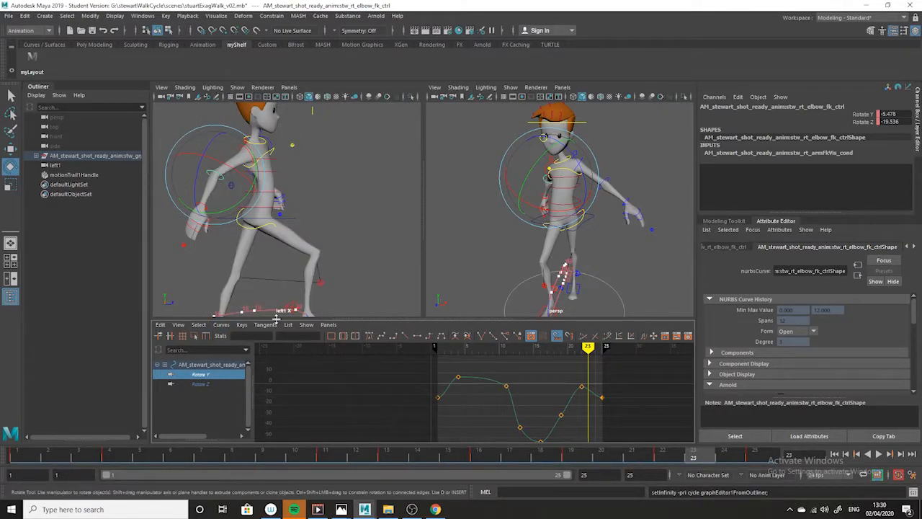
click(221, 325)
mouse_move(303, 97)
click(346, 105)
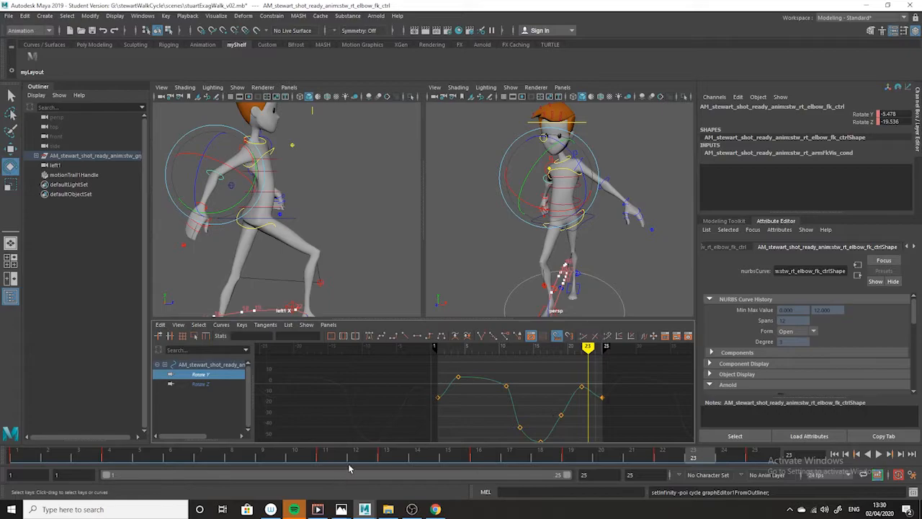
key(alt+v)
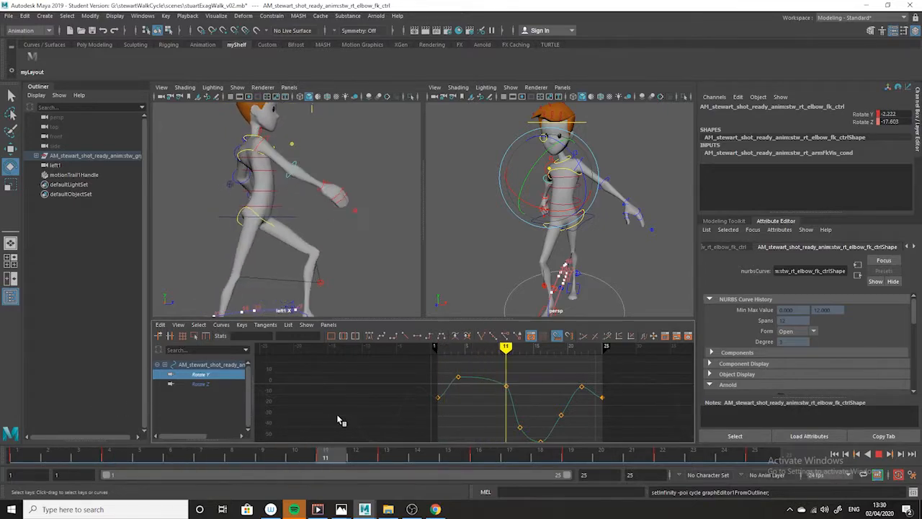
key(alt+v)
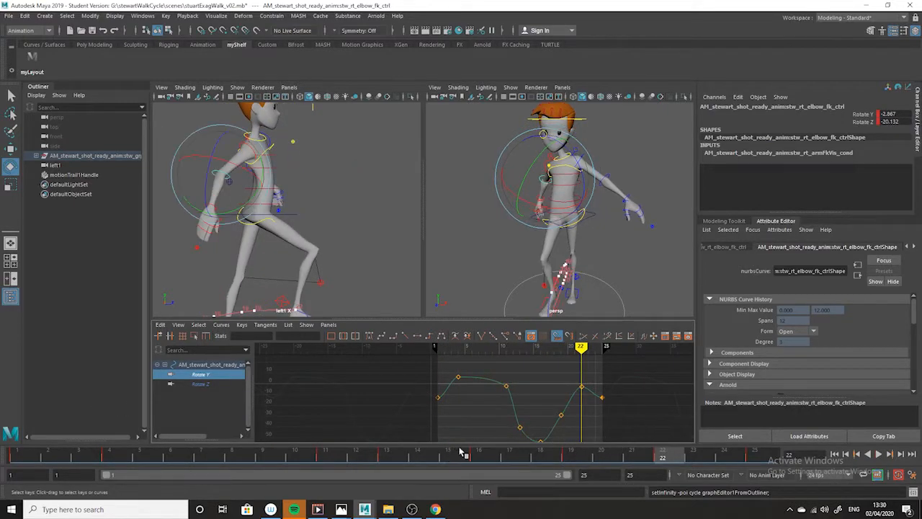
Raise the right elbow's Rotate Y keys at frames 1 and 25 together to about -1.8 to smooth the loop
drag(669, 460, 755, 460)
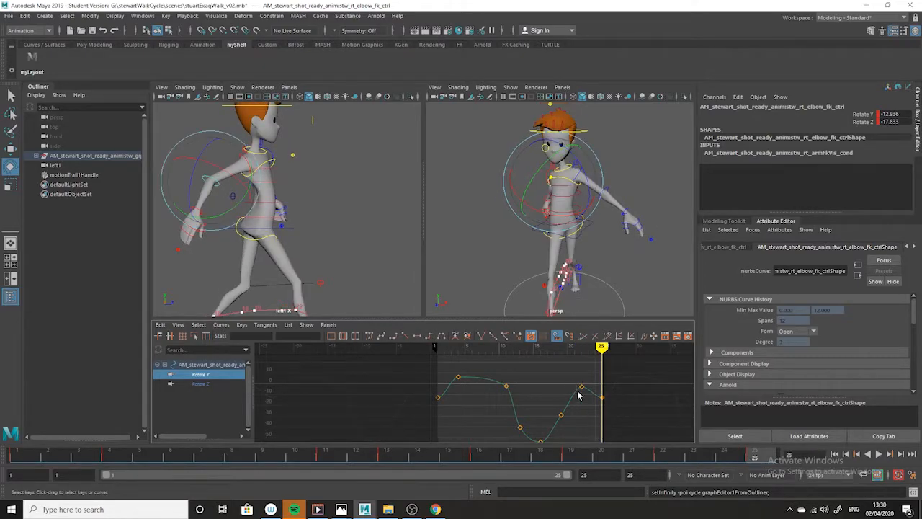
drag(618, 387, 591, 414)
shift+drag(434, 386, 444, 418)
shift+middle_drag(438, 426, 436, 415)
scroll(438, 416, up, 3)
drag(457, 372, 430, 389)
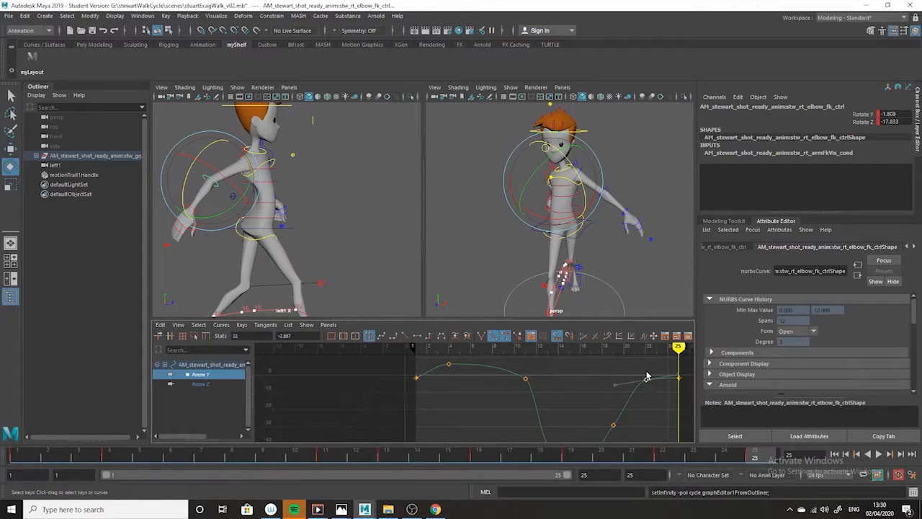
Lower the right elbow's Rotate Y key at frame 22 to about -8 and raise its frame 1 and 25 keys together to about -0.1
click(690, 384)
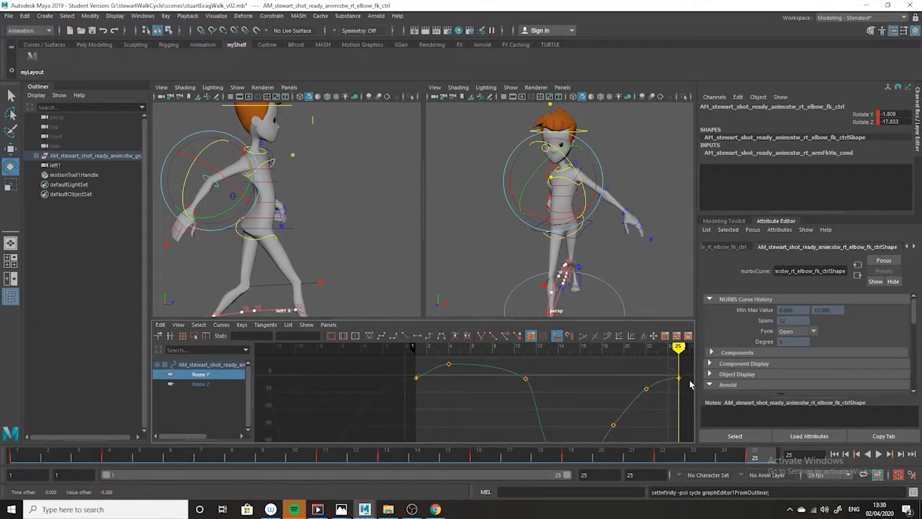
alt+middle_drag(667, 394, 593, 433)
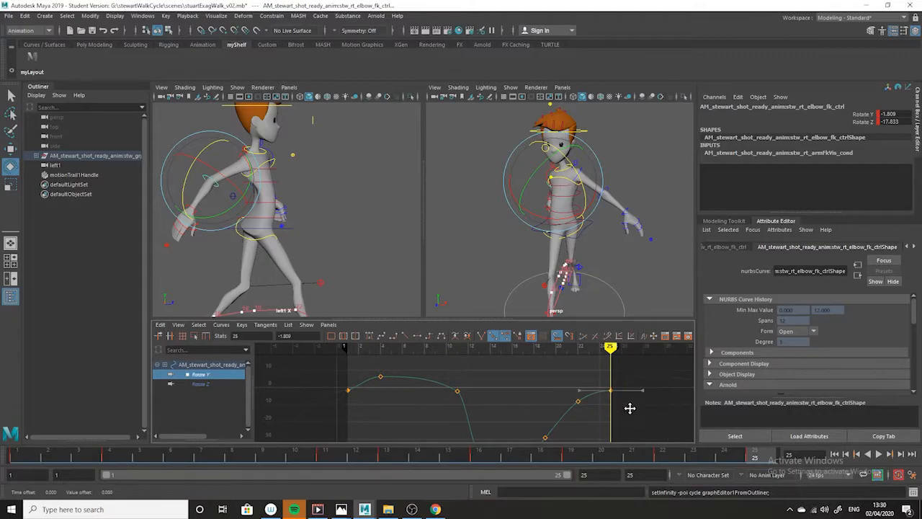
drag(344, 403, 354, 410)
drag(600, 410, 601, 410)
middle_drag(611, 428, 612, 425)
click(613, 425)
Deselect the controls and review the full walk cycle from front, side and three-quarter angles by scrubbing and playing it
click(364, 309)
drag(510, 461, 754, 459)
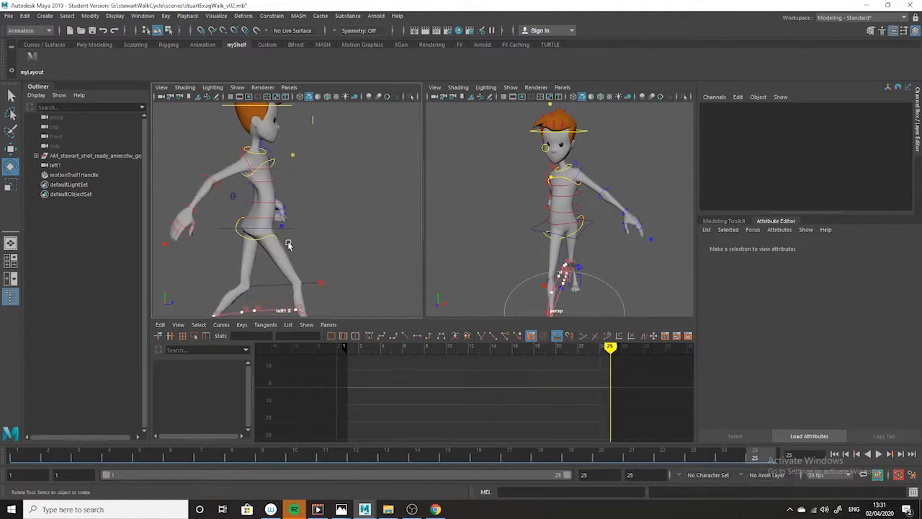
drag(27, 453, 755, 455)
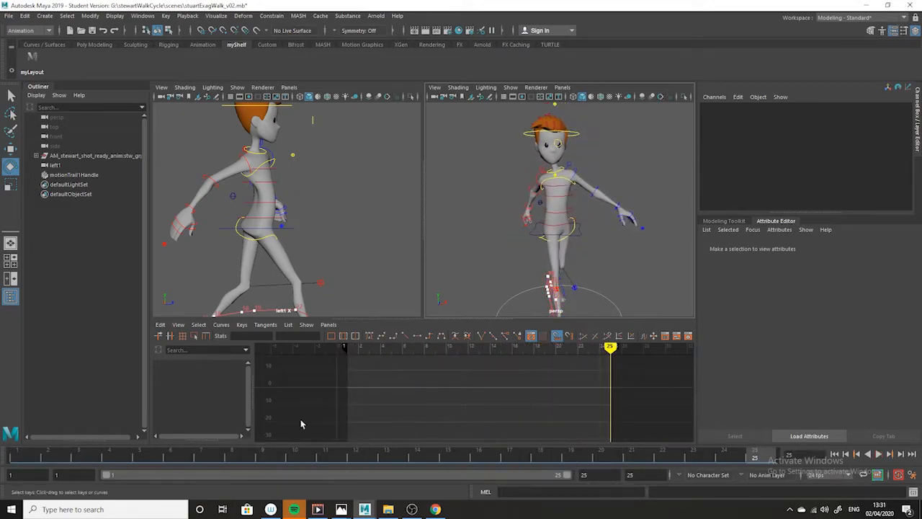
alt+drag(539, 225, 632, 234)
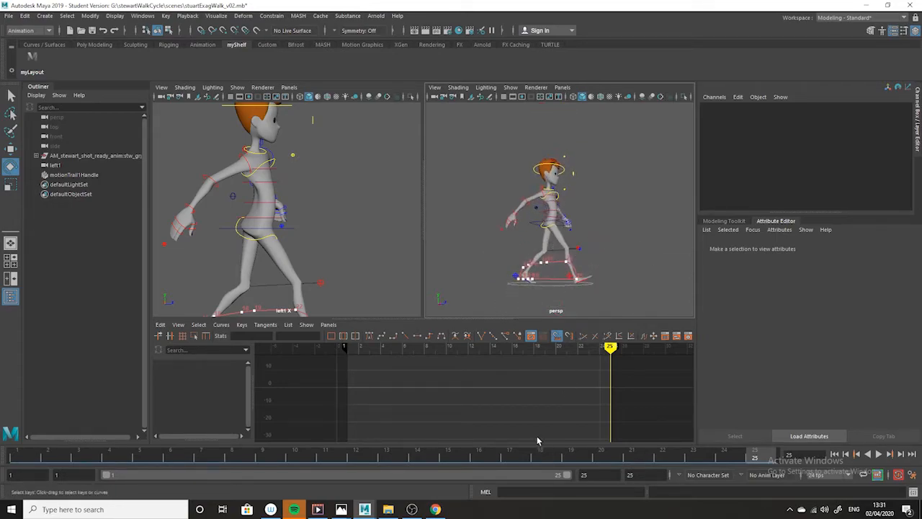
key(alt+v)
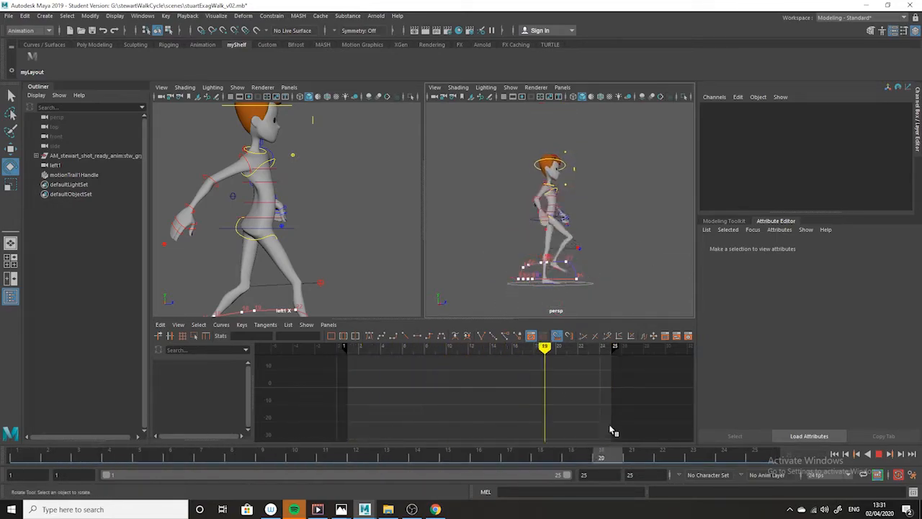
key(alt+v)
alt+drag(519, 267, 569, 270)
alt+right_drag(570, 271, 627, 270)
alt+drag(627, 270, 742, 278)
alt+drag(644, 296, 599, 303)
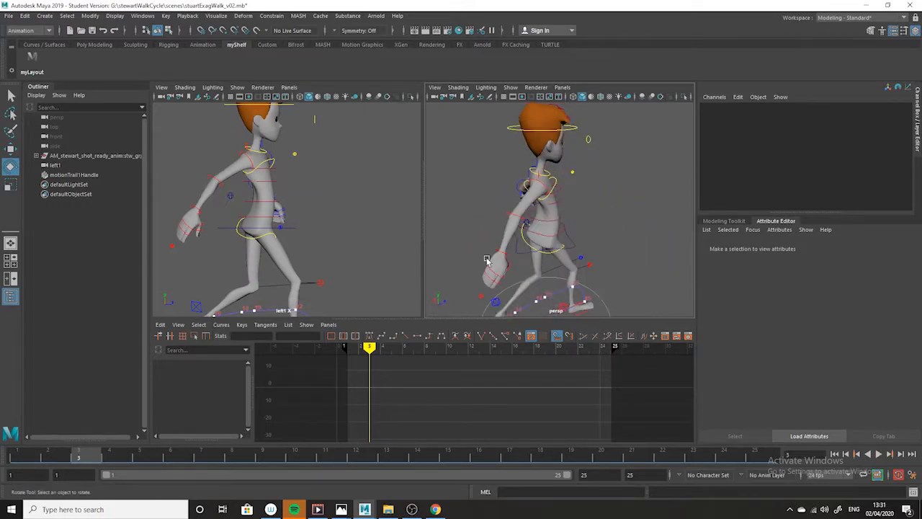
Select the right elbow's FK control and go to frame 1
click(504, 254)
click(508, 258)
click(502, 253)
alt+drag(442, 260, 364, 243)
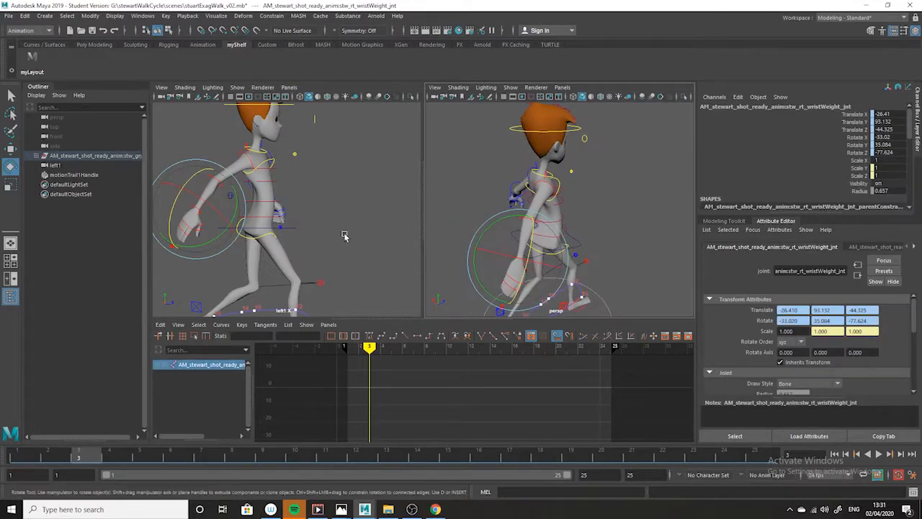
click(219, 213)
click(194, 205)
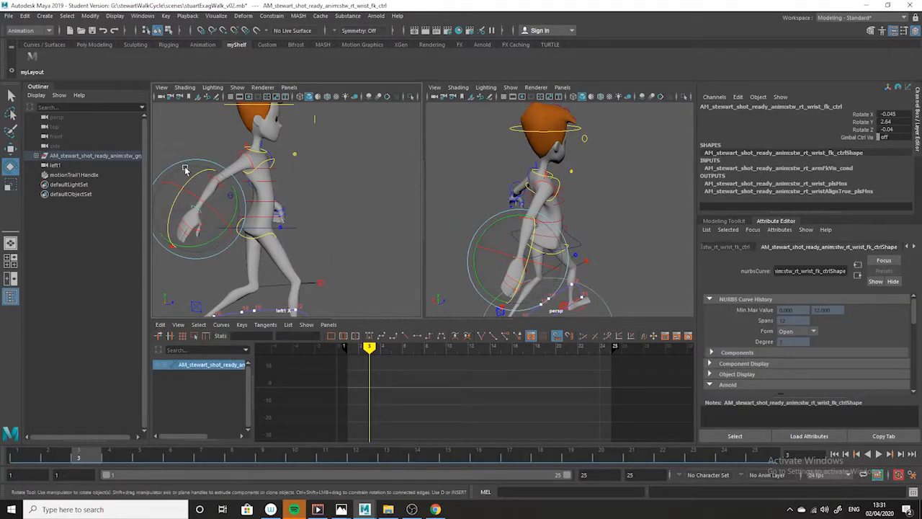
click(212, 167)
click(209, 175)
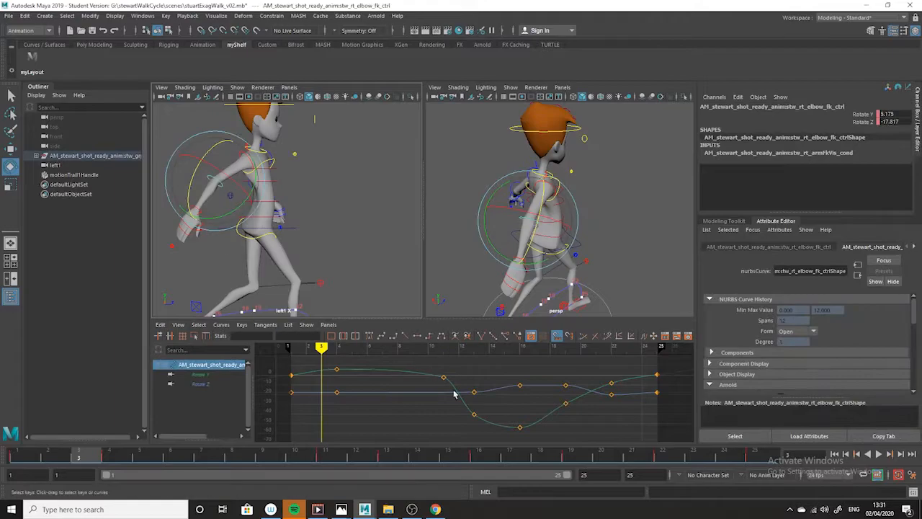
click(17, 454)
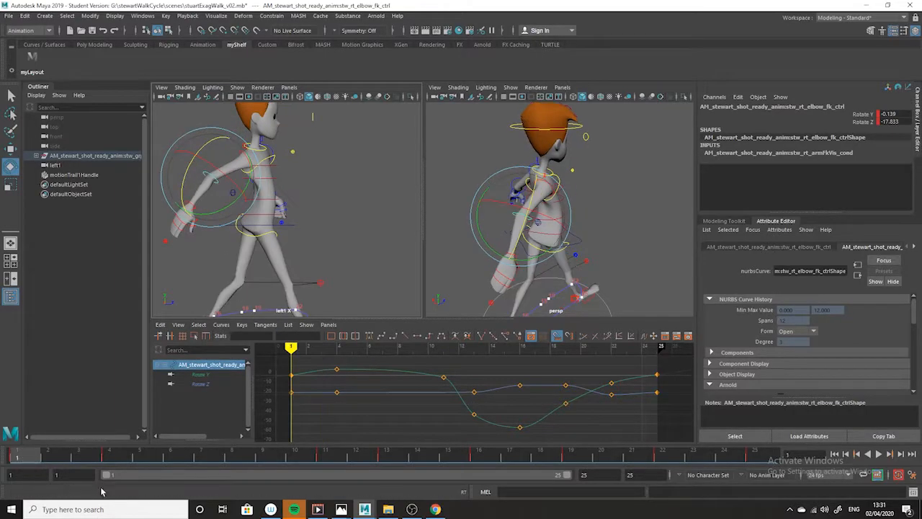
Isolate the right elbow's Rotate Z curve and set both its pre and post infinity to Cycle
scroll(454, 437, down, 5)
alt+shift+right_drag(461, 434, 474, 387)
alt+middle_drag(463, 402, 461, 425)
alt+shift+right_drag(465, 436, 468, 420)
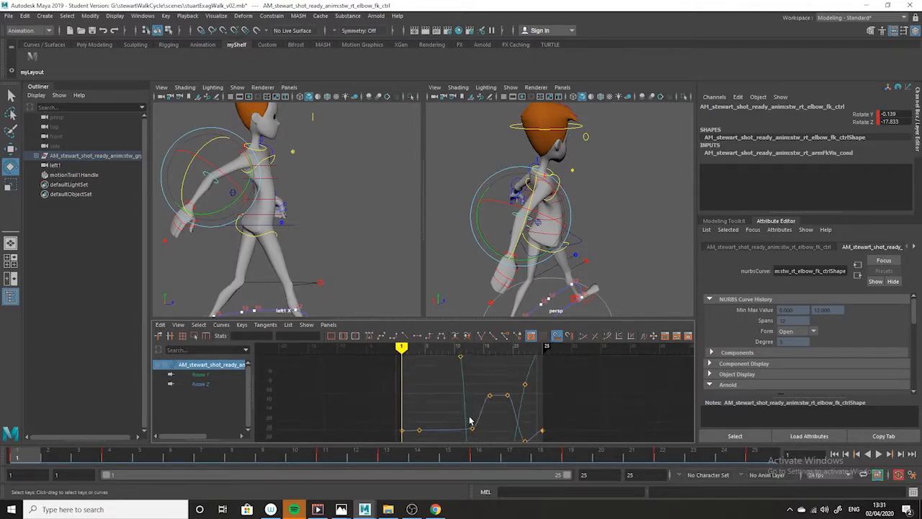
alt+middle_drag(469, 419, 474, 380)
click(477, 389)
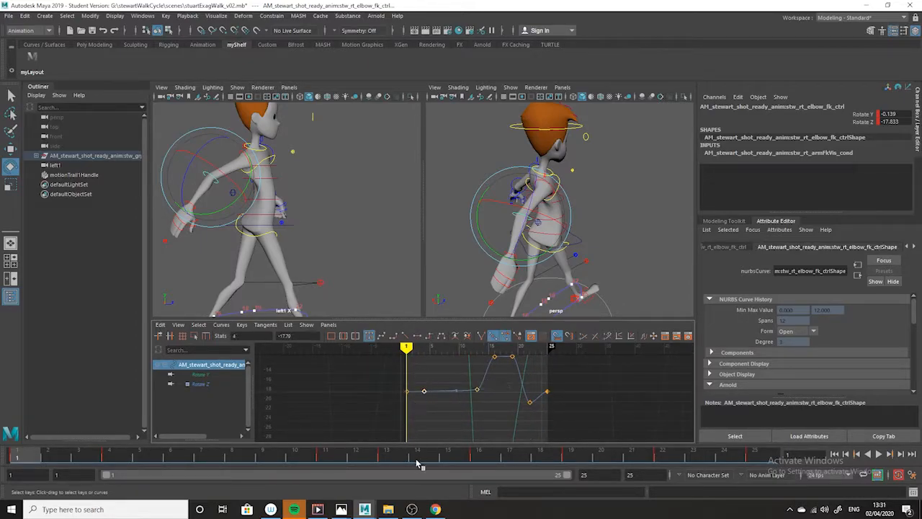
click(204, 388)
alt+shift+right_drag(488, 436, 482, 426)
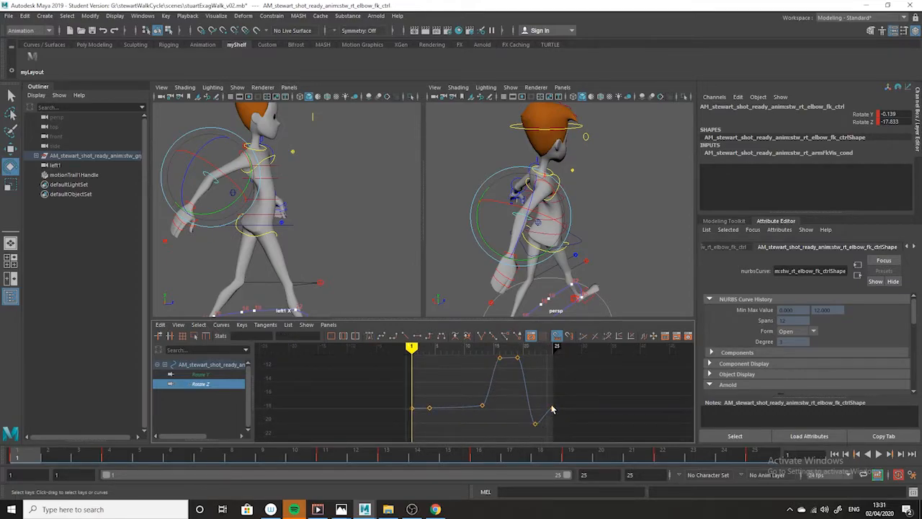
click(220, 325)
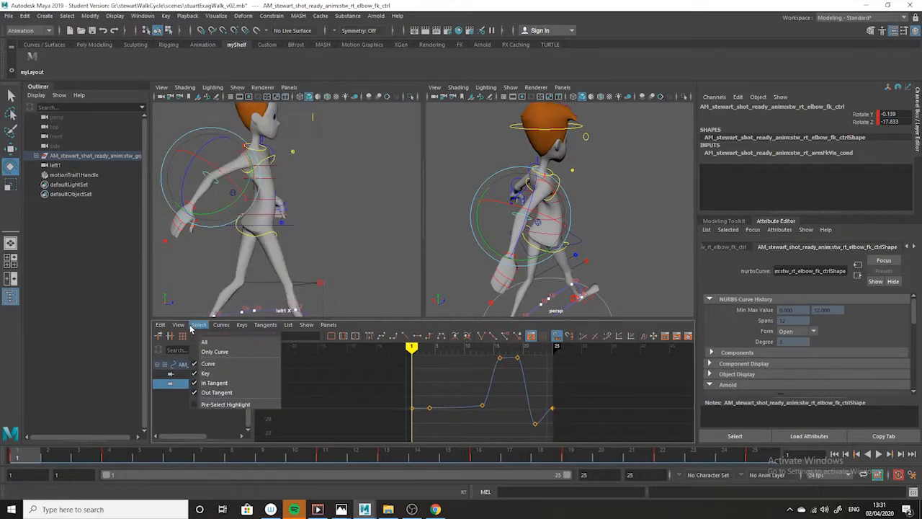
mouse_move(302, 100)
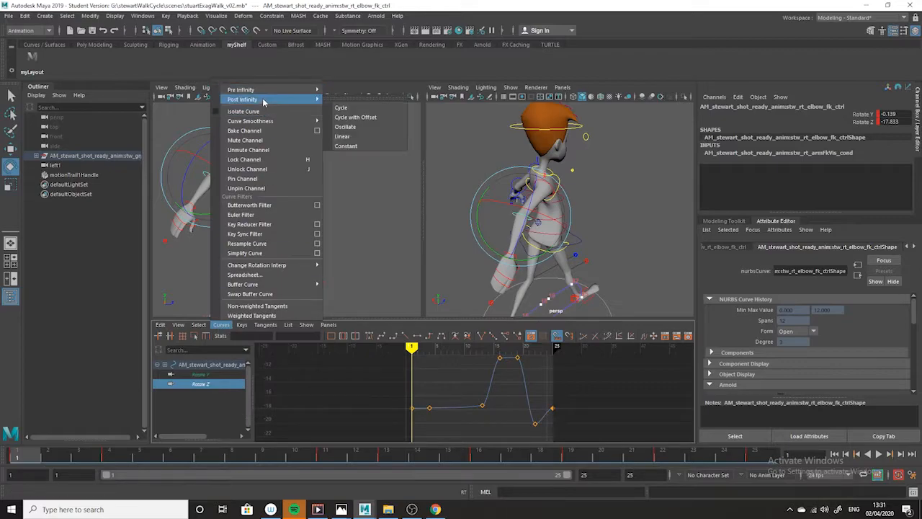
click(356, 111)
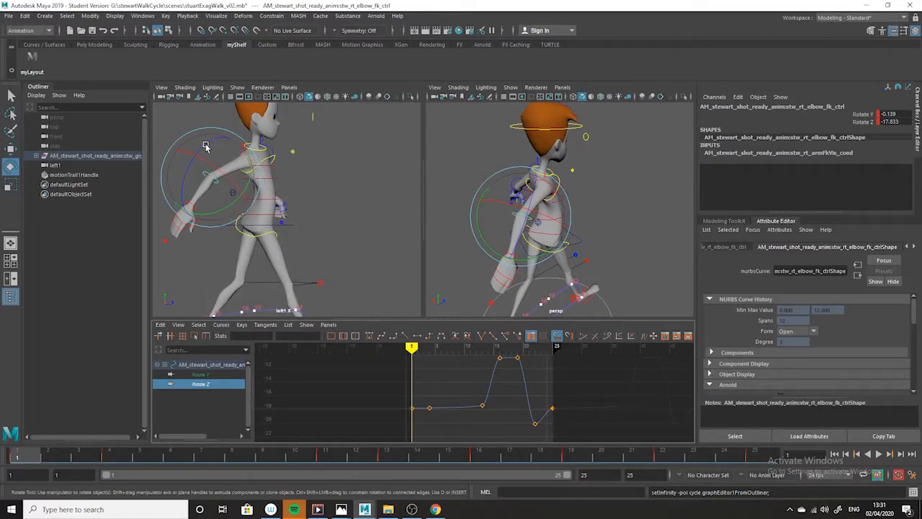
click(220, 325)
mouse_move(237, 102)
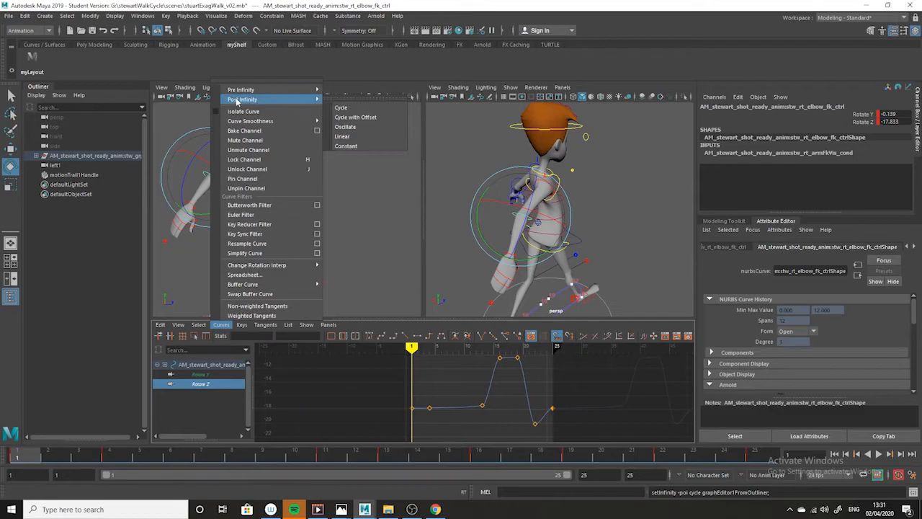
click(342, 107)
Lower the right elbow's Rotate Z keys at frames 1 and 25 together to about -19 to smooth the loop
click(222, 375)
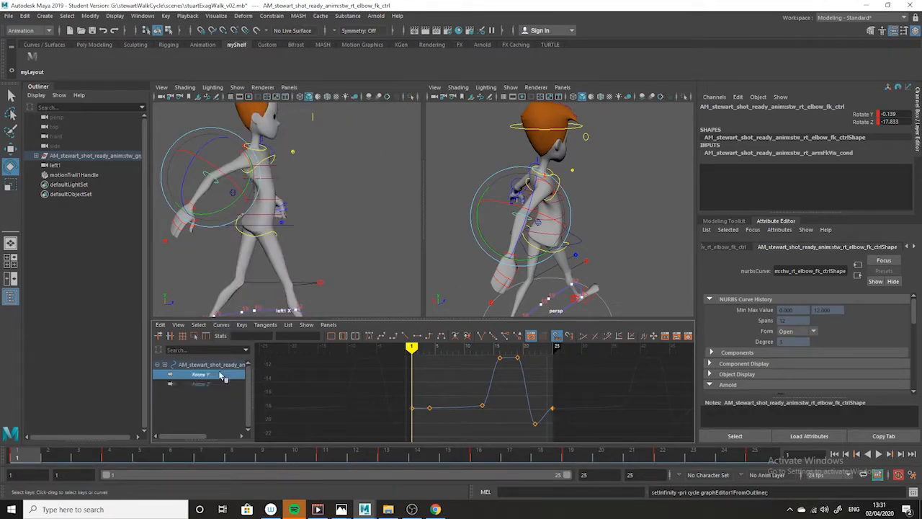
key(f)
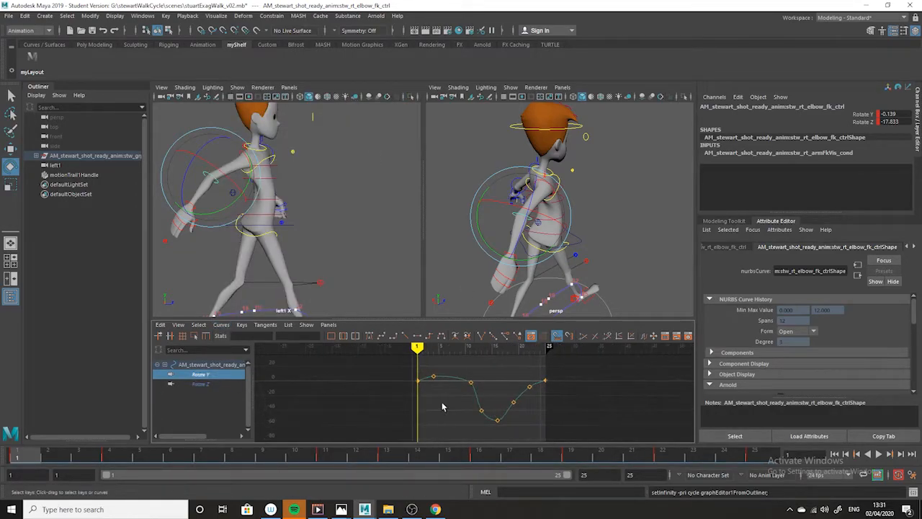
click(207, 384)
key(f)
alt+shift+right_drag(462, 429, 460, 412)
alt+middle_drag(471, 414, 500, 392)
alt+right_drag(486, 415, 531, 433)
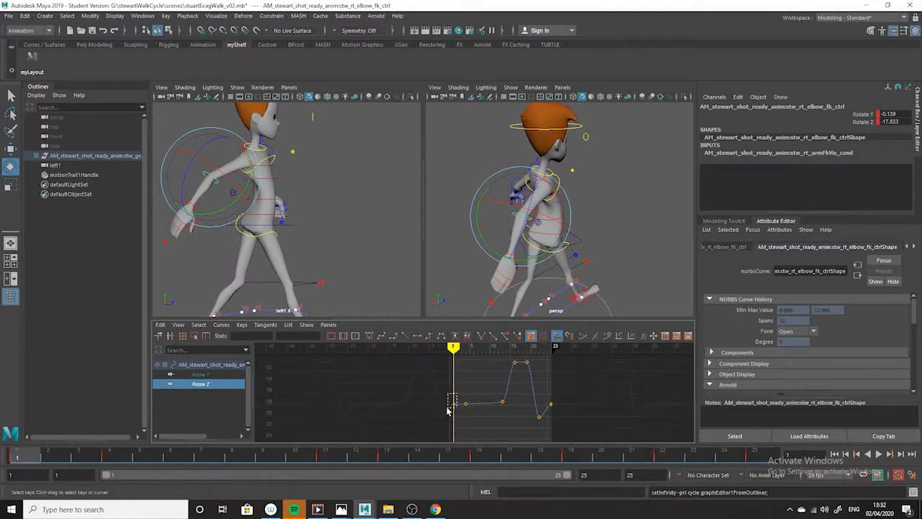
drag(448, 409, 448, 410)
drag(545, 415, 545, 415)
shift+middle_drag(546, 376, 546, 373)
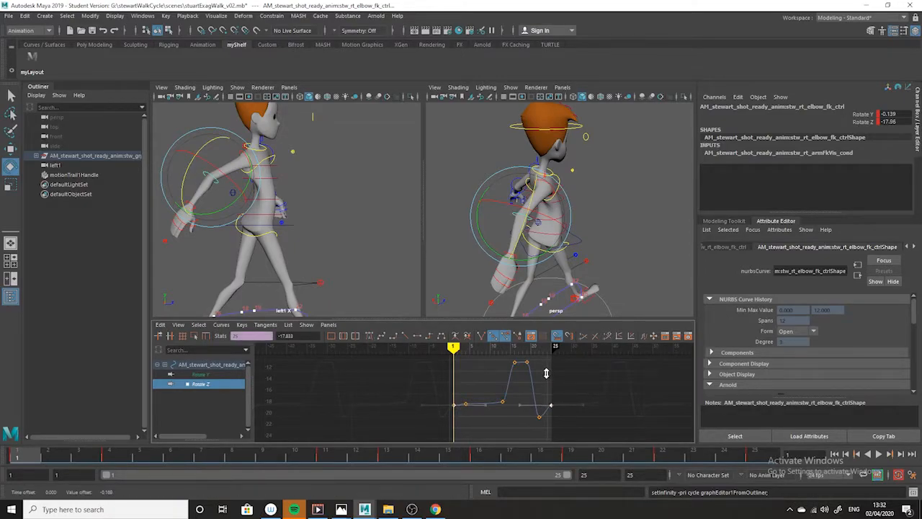
Delete the right elbow's Rotate Z key at frame 4 to simplify the start of the curve
click(467, 404)
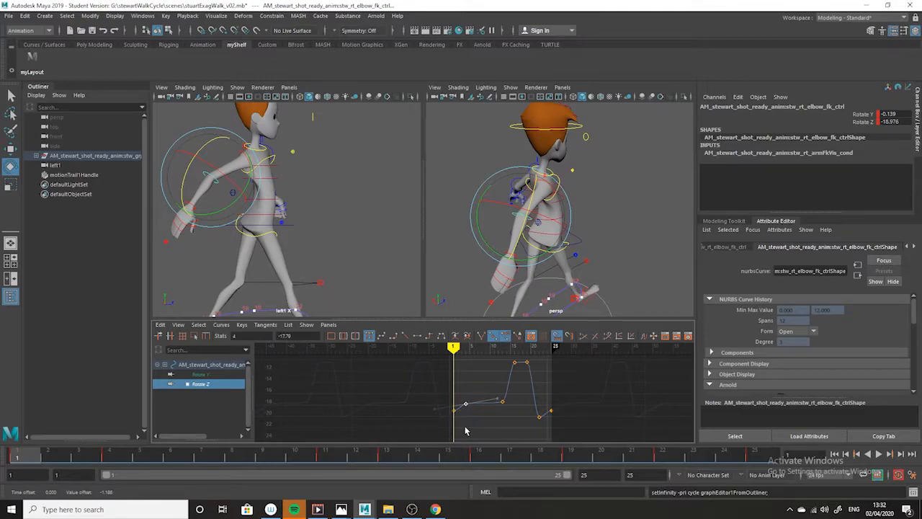
drag(513, 395, 487, 415)
drag(574, 400, 580, 418)
click(463, 394)
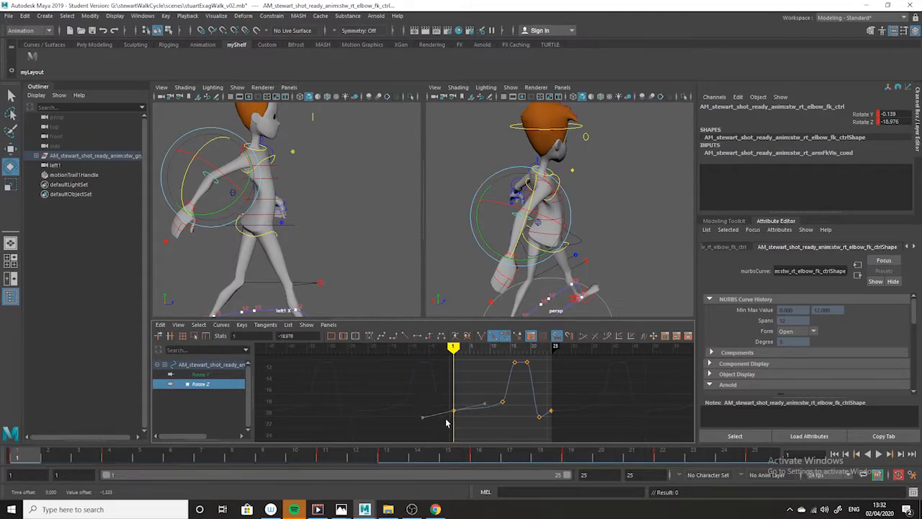
key(f)
alt+shift+right_drag(545, 413, 525, 408)
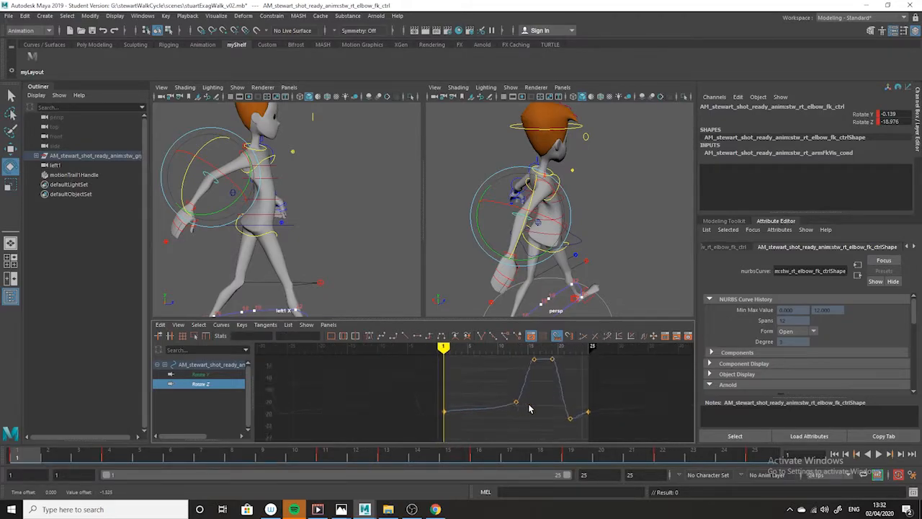
Play and scrub the walk cycle from the side and front to check the right elbow's motion
click(516, 401)
key(alt+v)
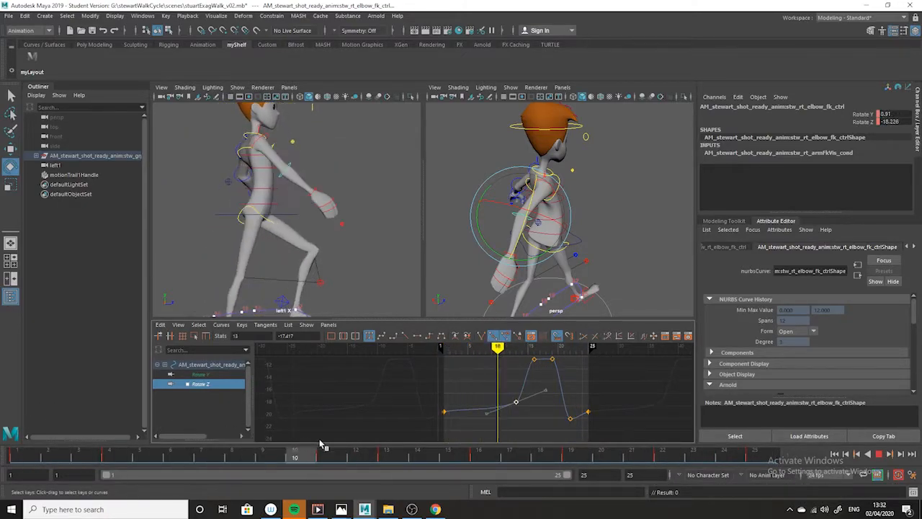
drag(356, 454, 62, 422)
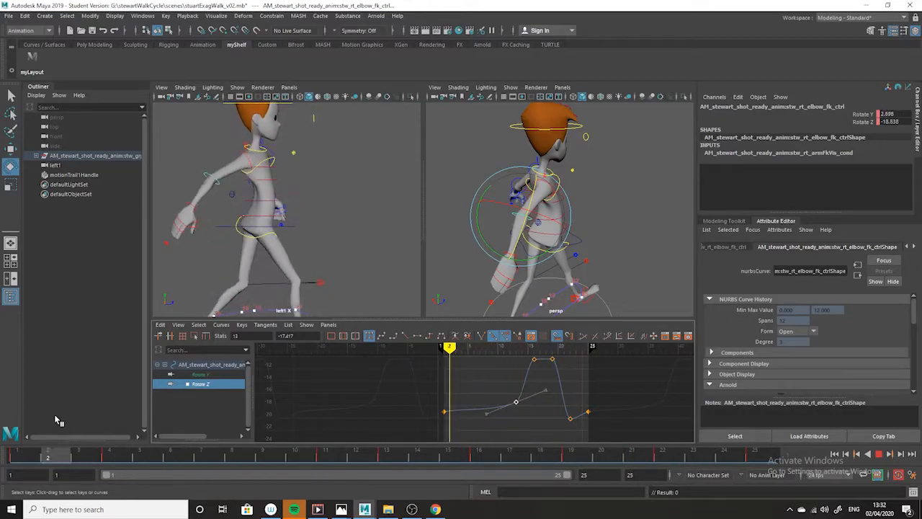
alt+drag(369, 241, 318, 245)
alt+drag(603, 231, 469, 214)
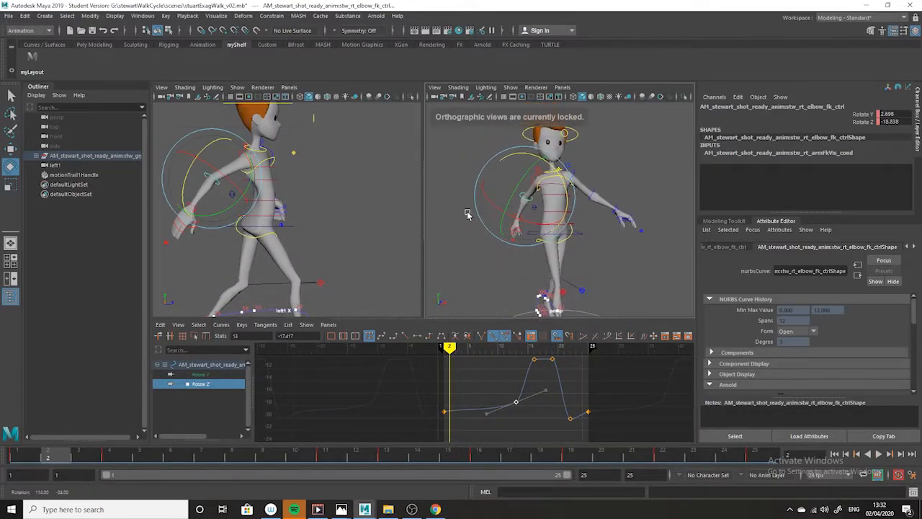
key(alt+v)
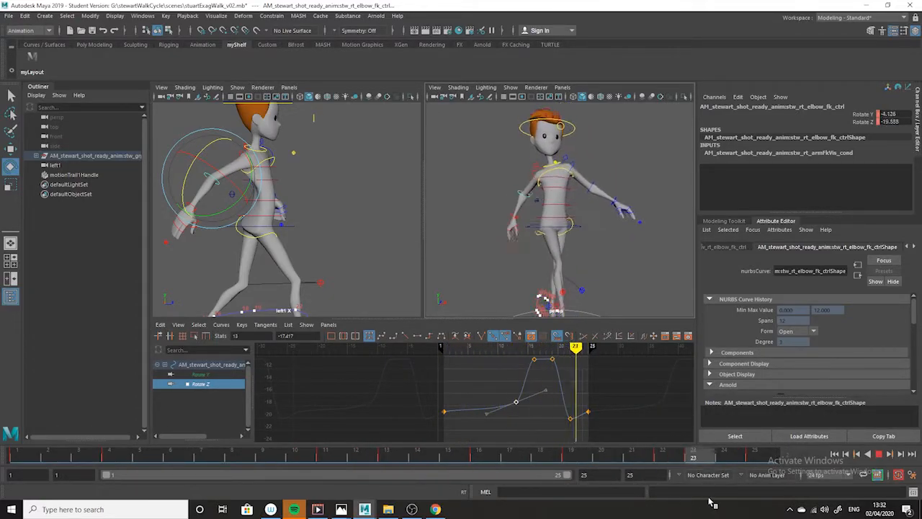
key(alt+v)
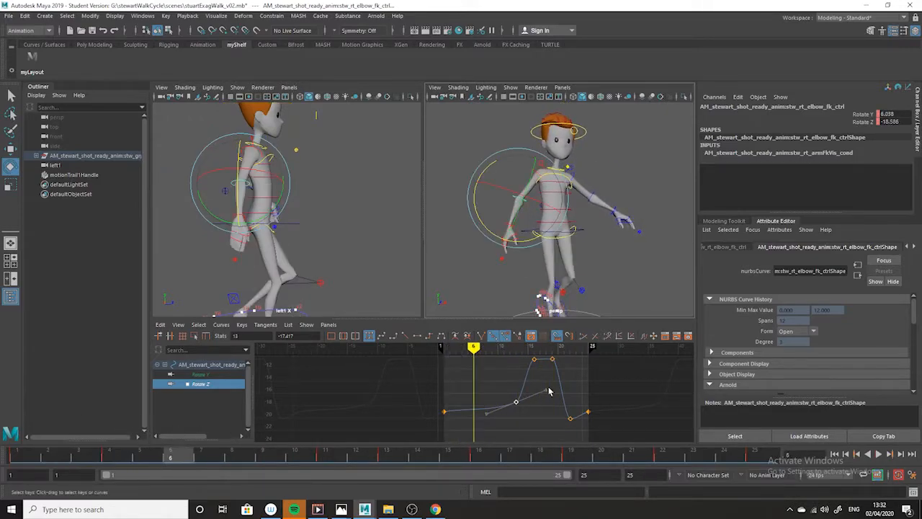
Lower the right elbow's Rotate Z key at frame 16 to about -12 to round the peak, and play the cycle
drag(459, 401, 430, 425)
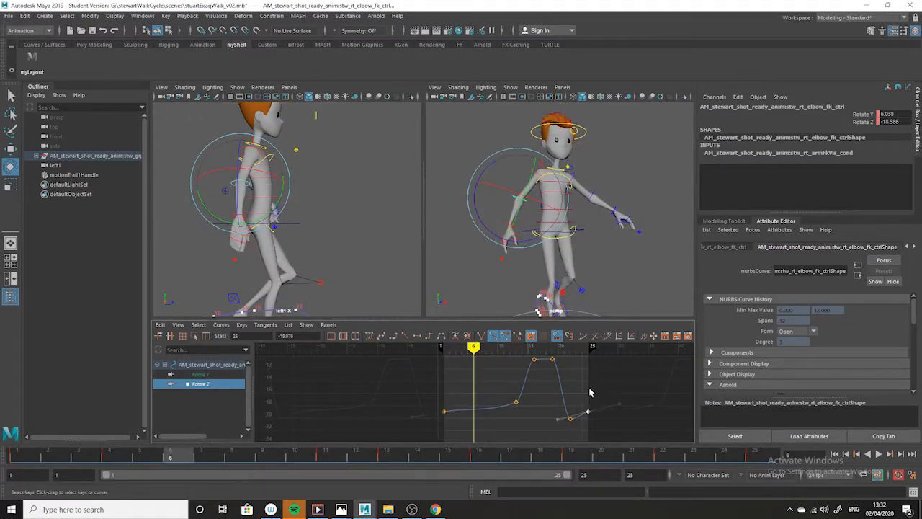
alt+middle_drag(530, 385, 523, 405)
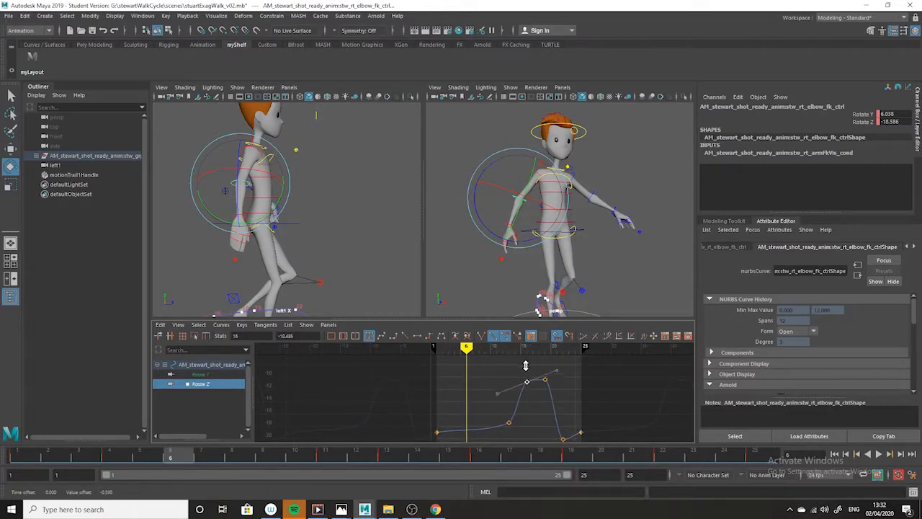
click(554, 384)
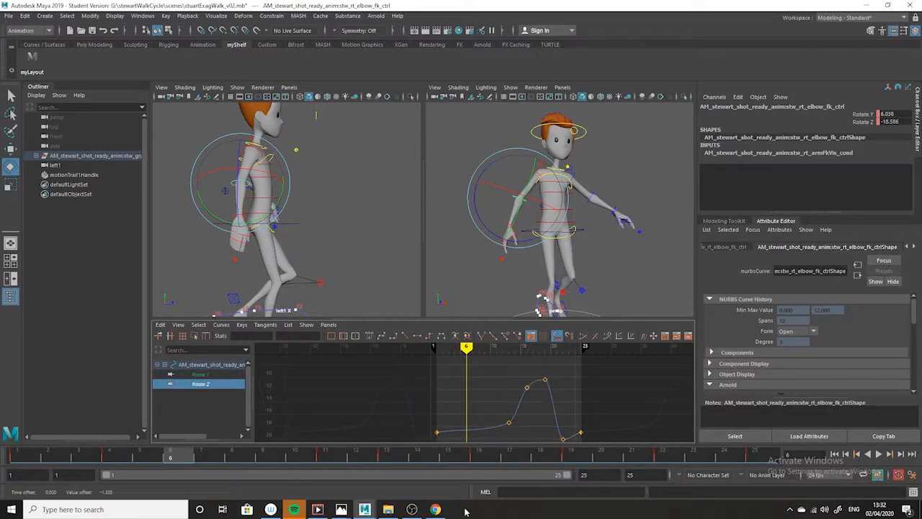
key(alt+v)
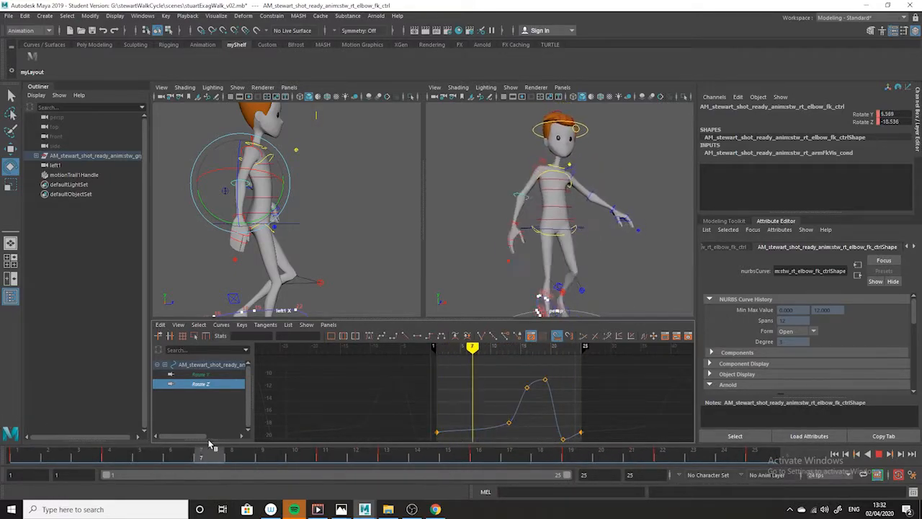
drag(360, 465, 493, 443)
key(alt+v)
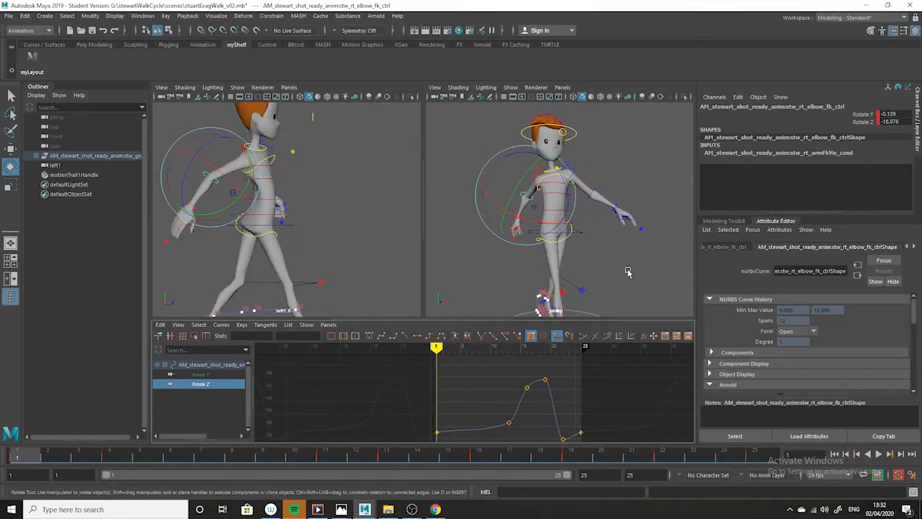
Stop the playback, reselect the right elbow control to review its full curves, and save the scene
key(alt+v)
click(670, 262)
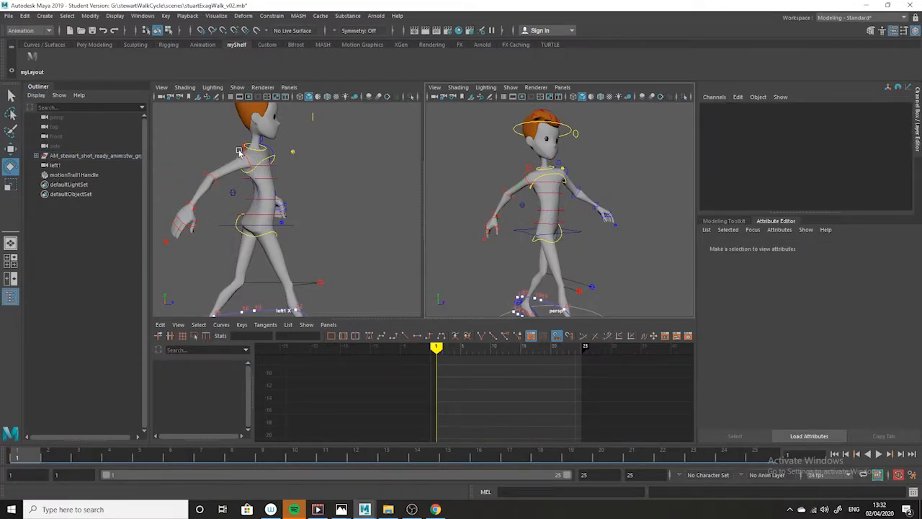
click(204, 177)
scroll(490, 408, down, 5)
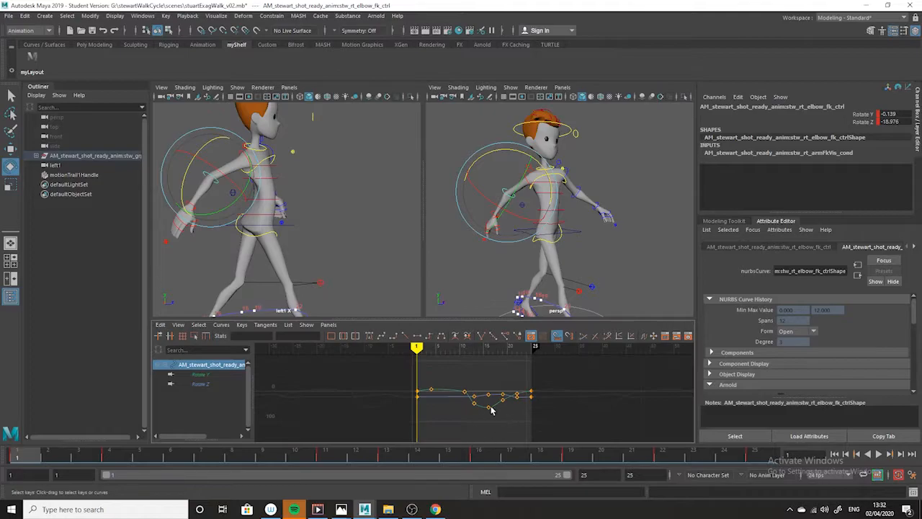
click(8, 16)
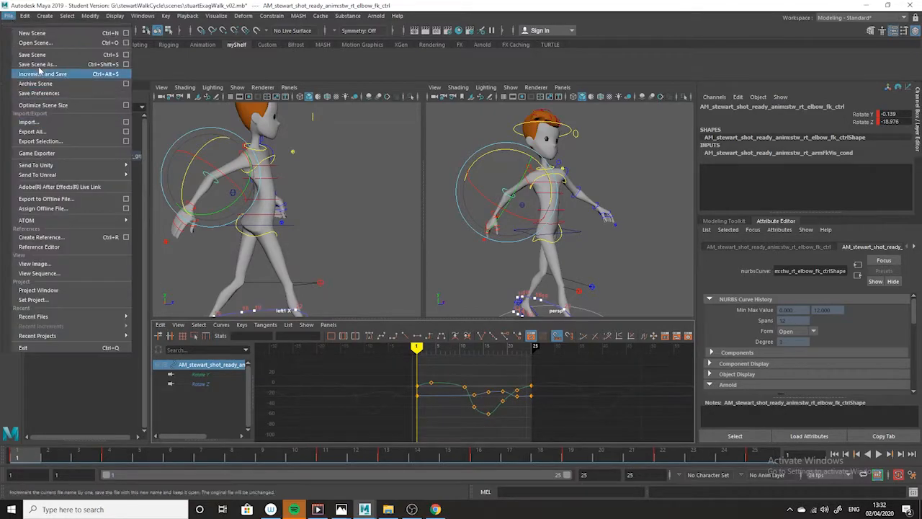
click(29, 54)
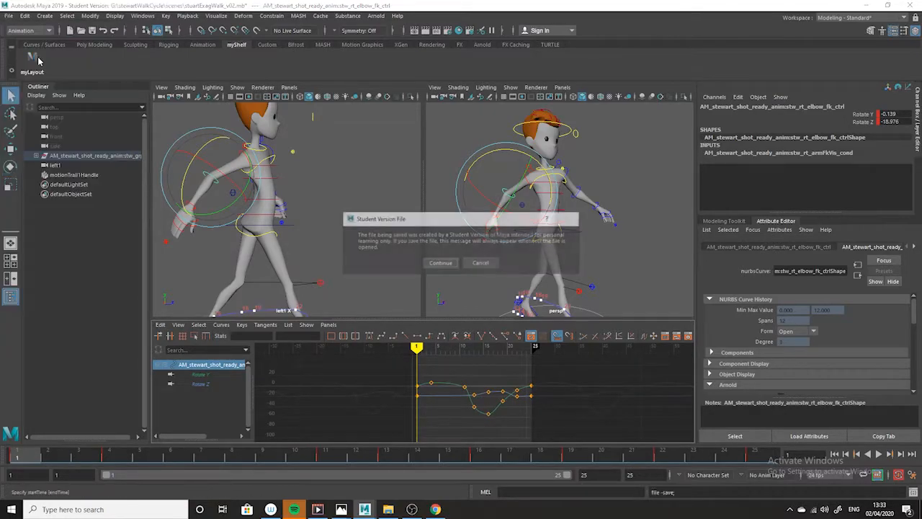
click(440, 263)
Copy the right elbow's keys over the whole range of frames 1 to 25 and paste them onto the right wrist control at frame 1
key(alt+v)
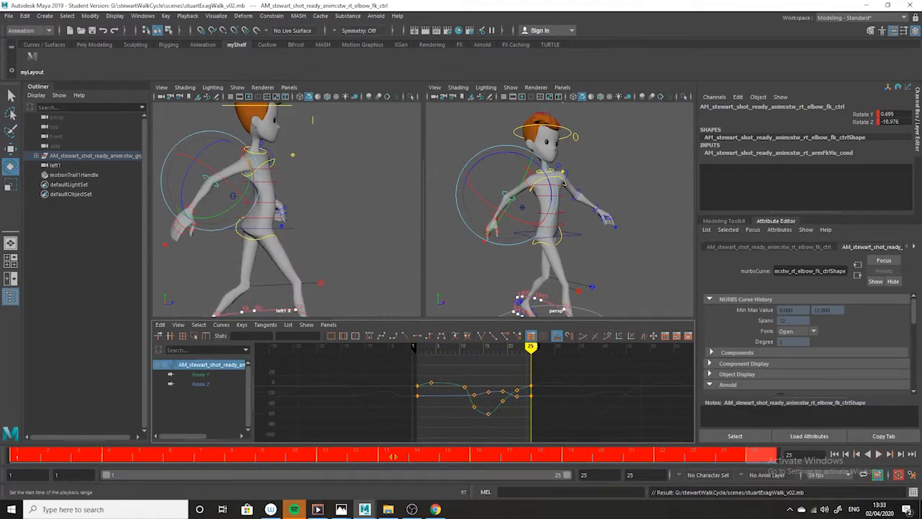
right_click(62, 458)
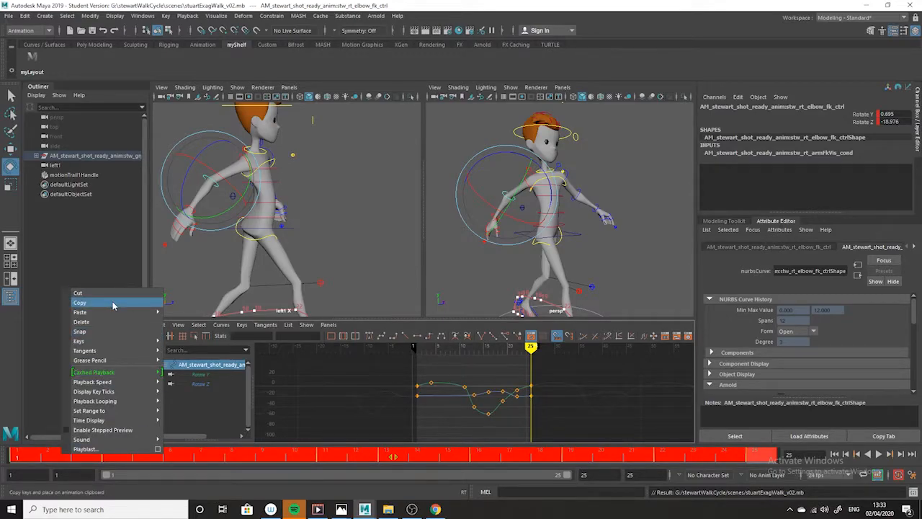
click(113, 306)
click(201, 207)
click(194, 208)
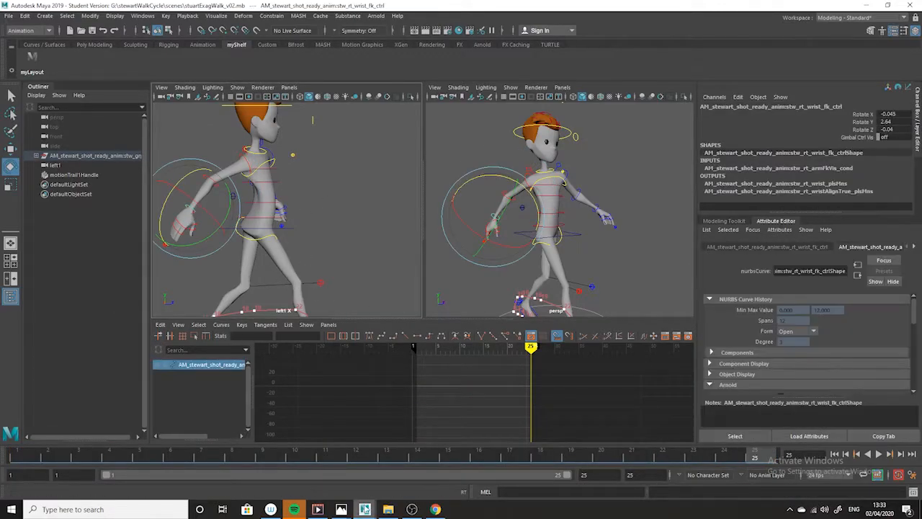
click(18, 454)
right_click(21, 454)
mouse_move(43, 308)
click(156, 315)
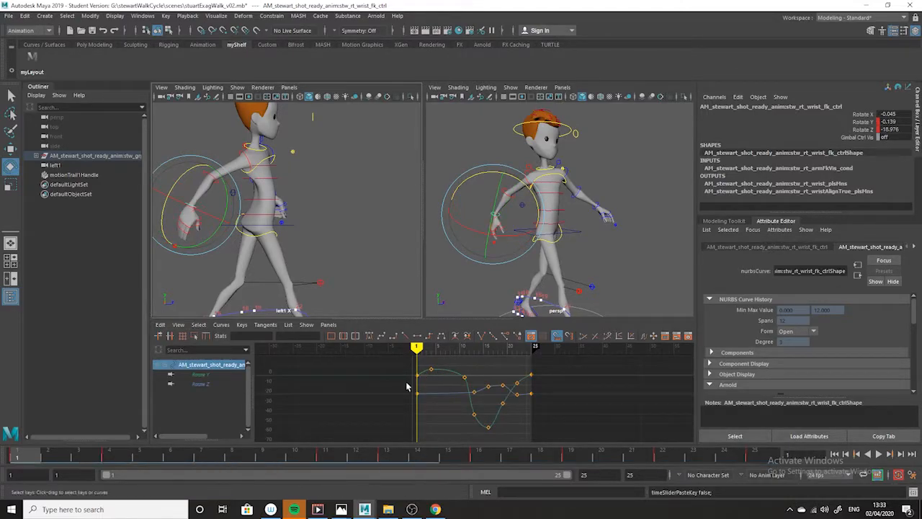
Set both pre and post infinity of the right wrist's rotation curves to Cycle, and play the walk
click(221, 325)
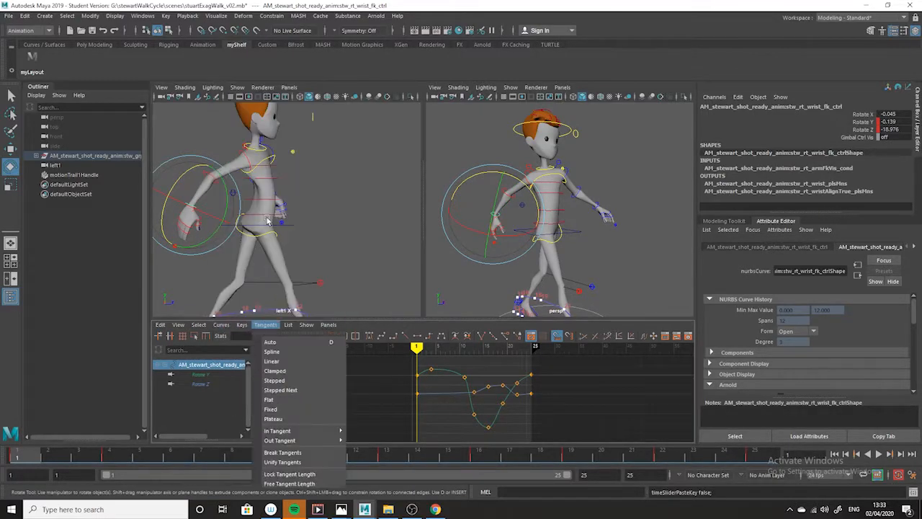
mouse_move(245, 90)
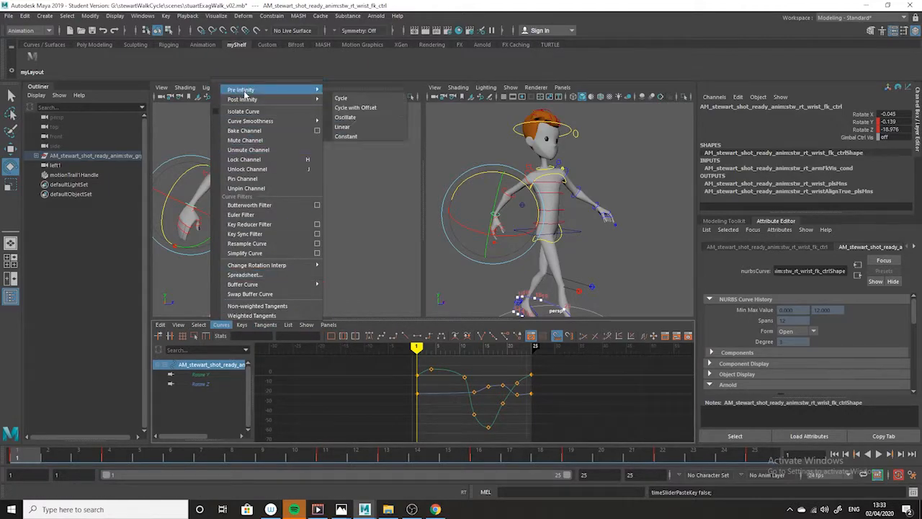
click(364, 101)
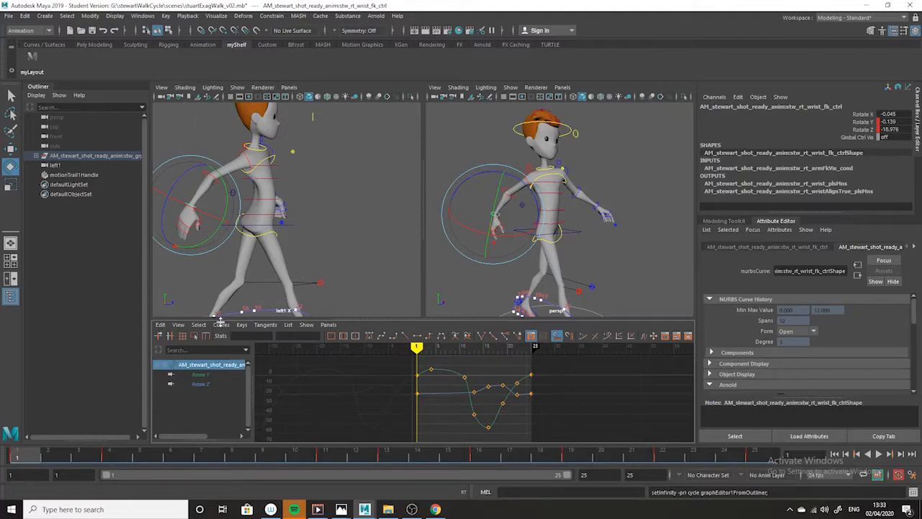
click(221, 328)
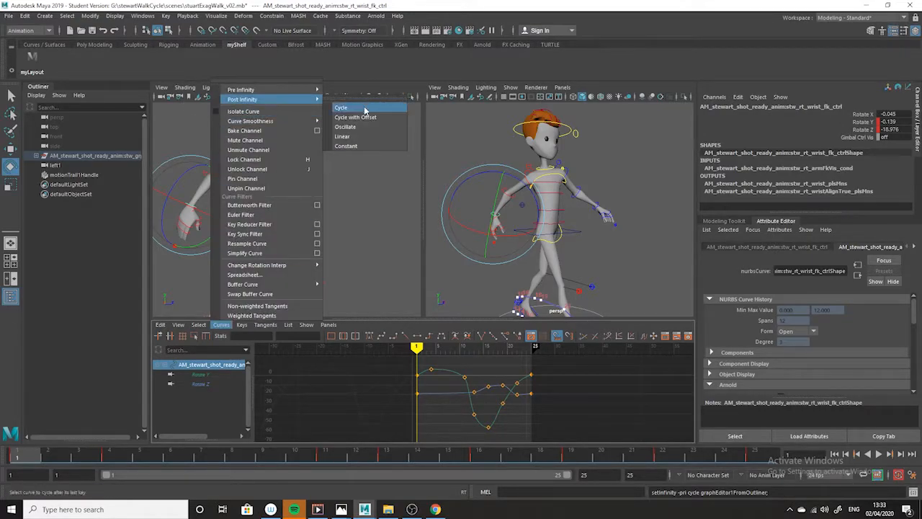
click(366, 109)
key(alt+v)
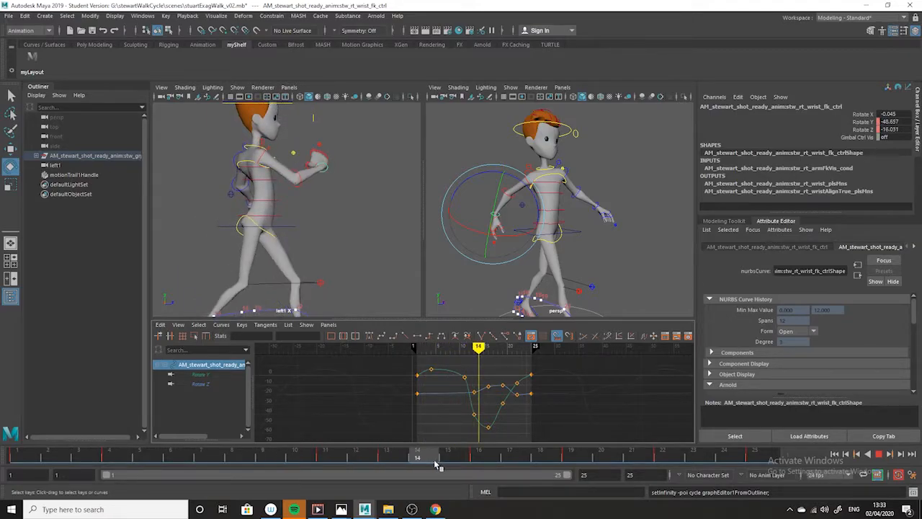
key(alt+v)
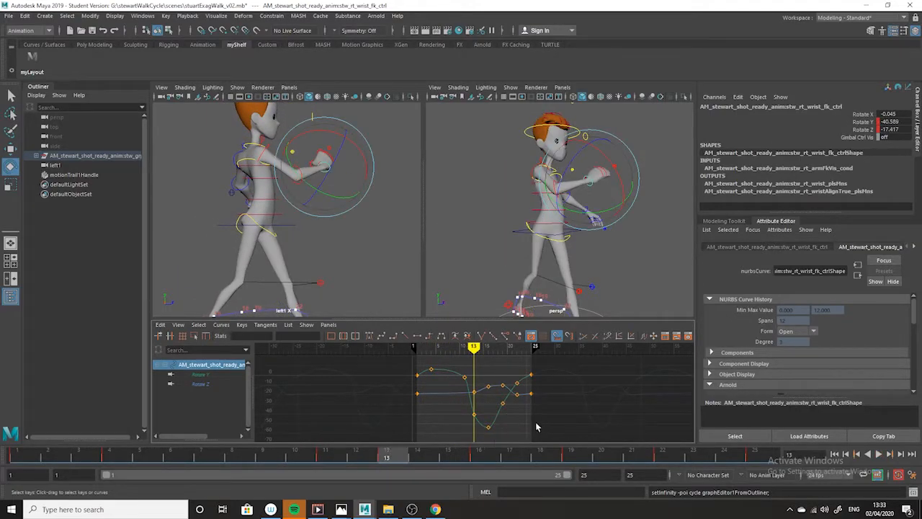
Scale the values of all the right wrist's rotation keys to about 0.74 to soften the bend, and play the cycle from the front
alt+shift+right_drag(495, 422, 518, 419)
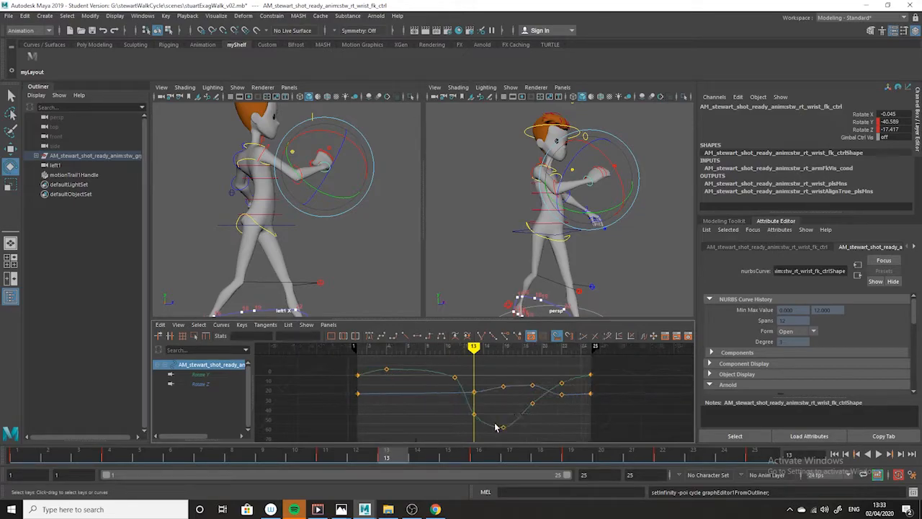
drag(619, 352, 261, 458)
alt+right_drag(532, 434, 500, 413)
key(alt+period)
key(alt+period)
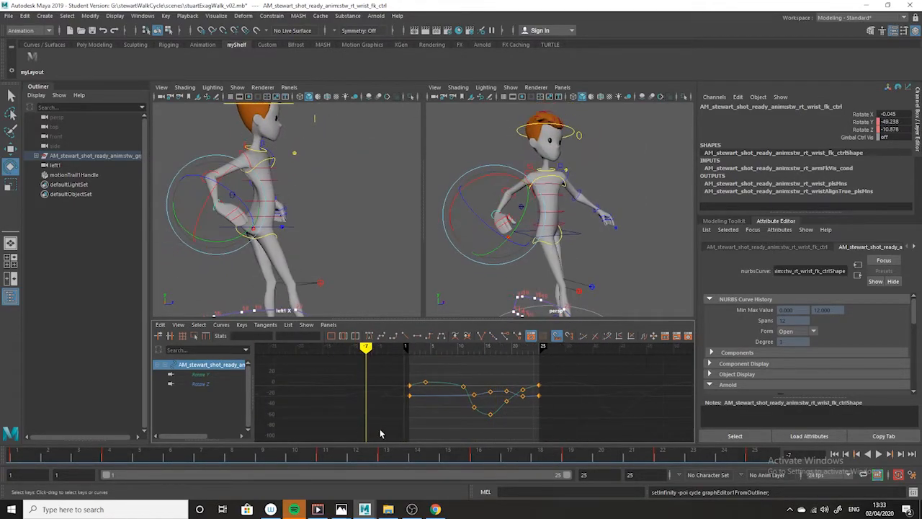
click(11, 95)
drag(372, 361, 580, 432)
click(10, 184)
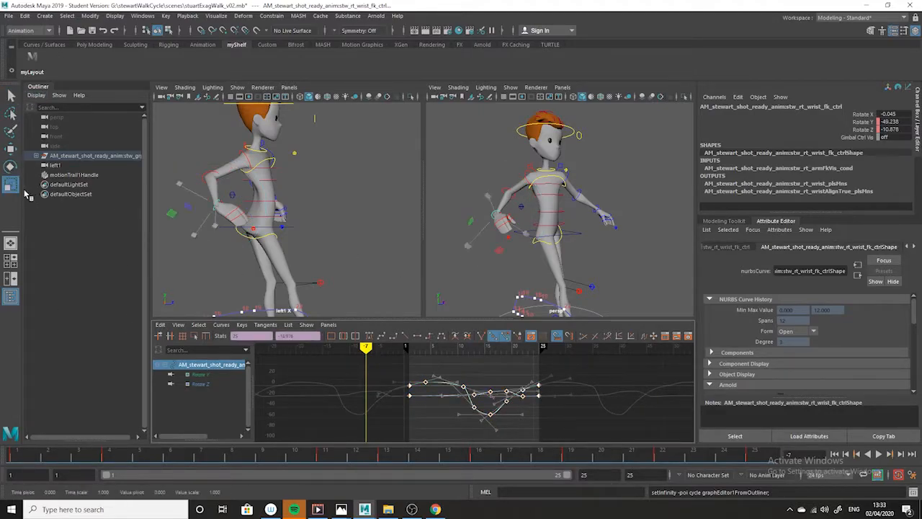
key(f)
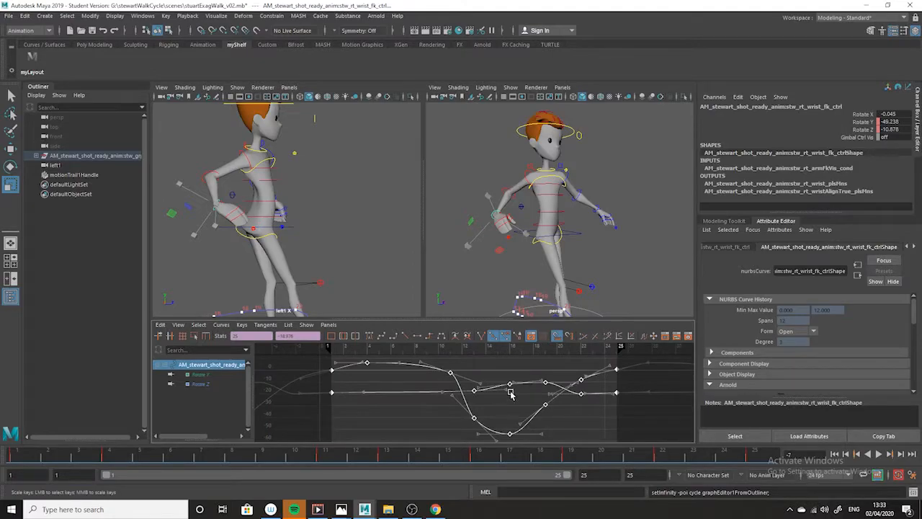
middle_drag(510, 387, 508, 398)
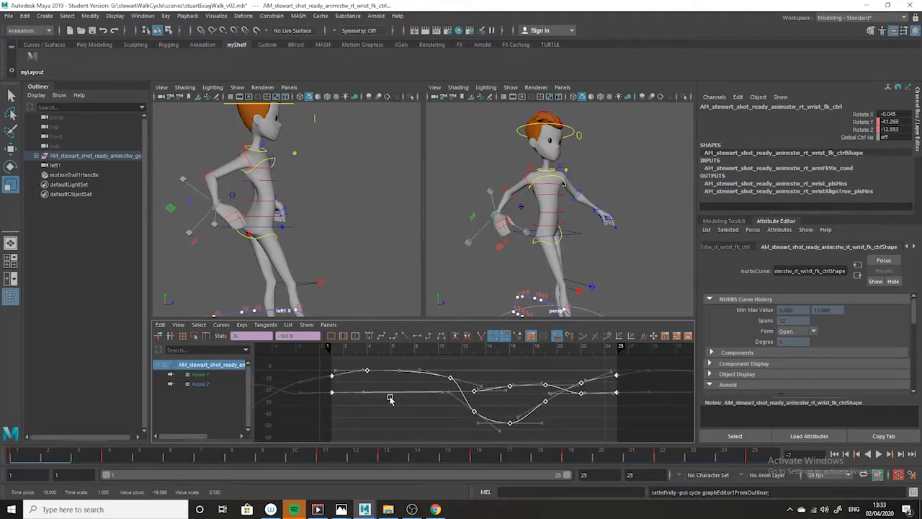
alt+drag(560, 261, 502, 294)
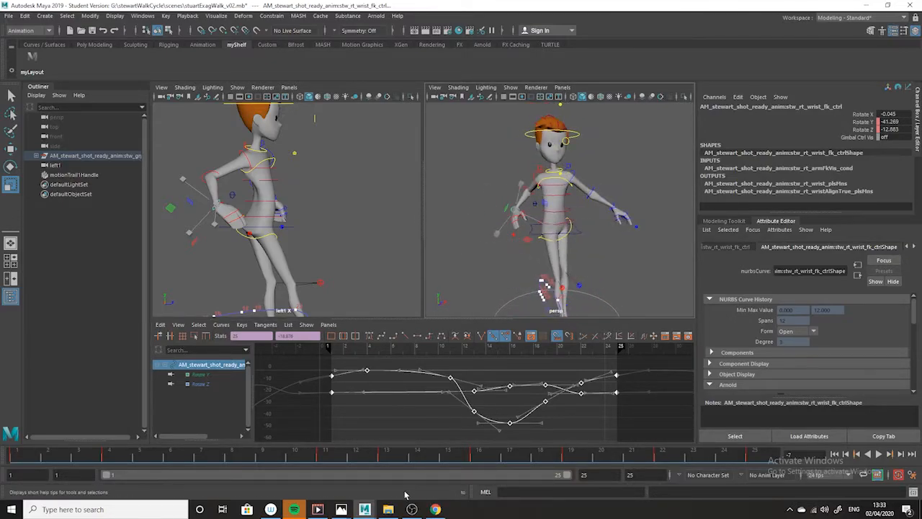
key(alt+v)
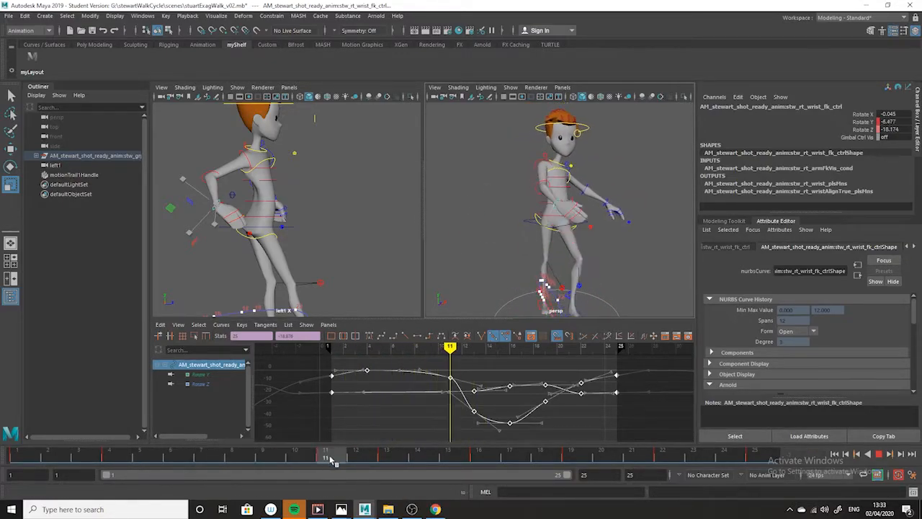
key(alt+v)
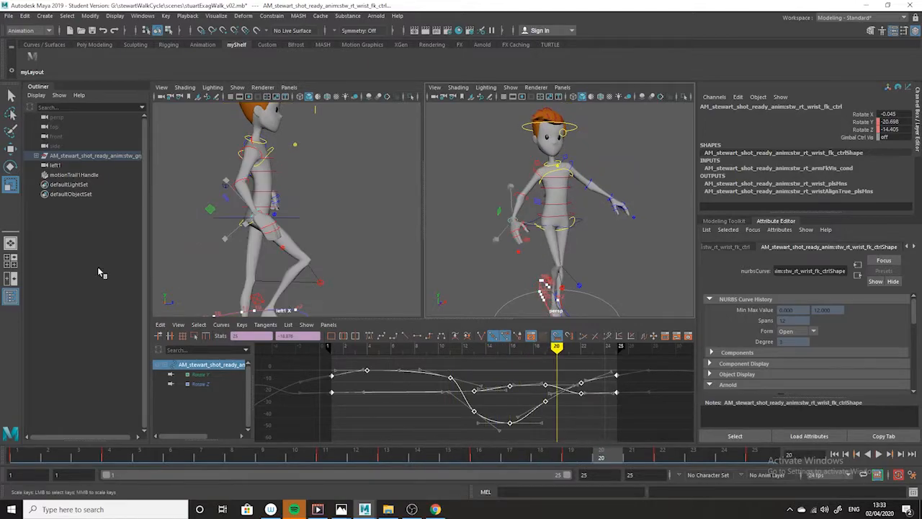
Shift all of the right wrist's rotation keys about 4 frames earlier
alt+right_drag(380, 372, 130, 251)
click(10, 148)
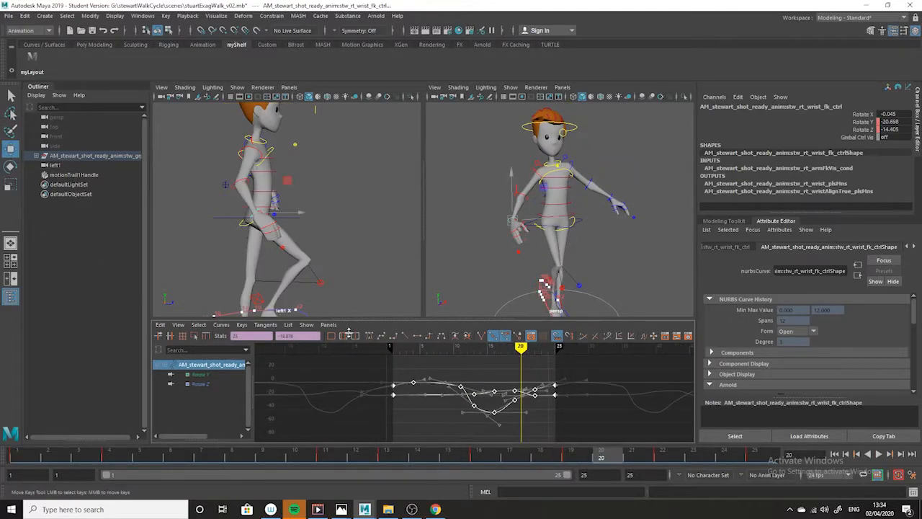
shift+middle_drag(431, 413, 405, 425)
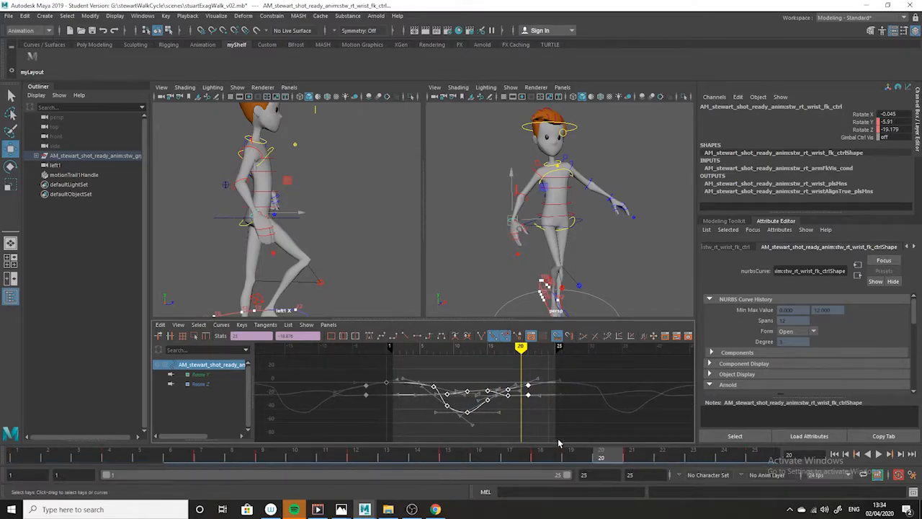
Delete all of the right wrist's pasted rotation keys
scroll(476, 431, down, 4)
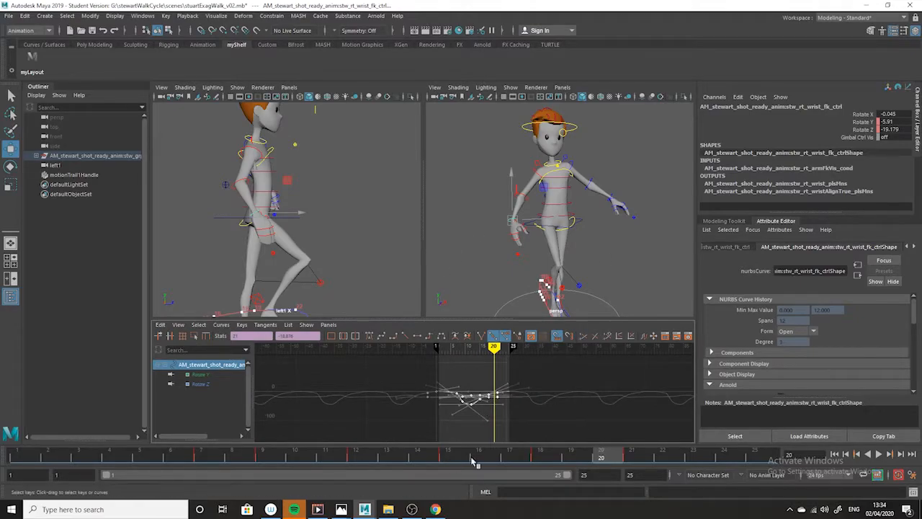
click(570, 430)
drag(561, 371, 293, 452)
key(Delete)
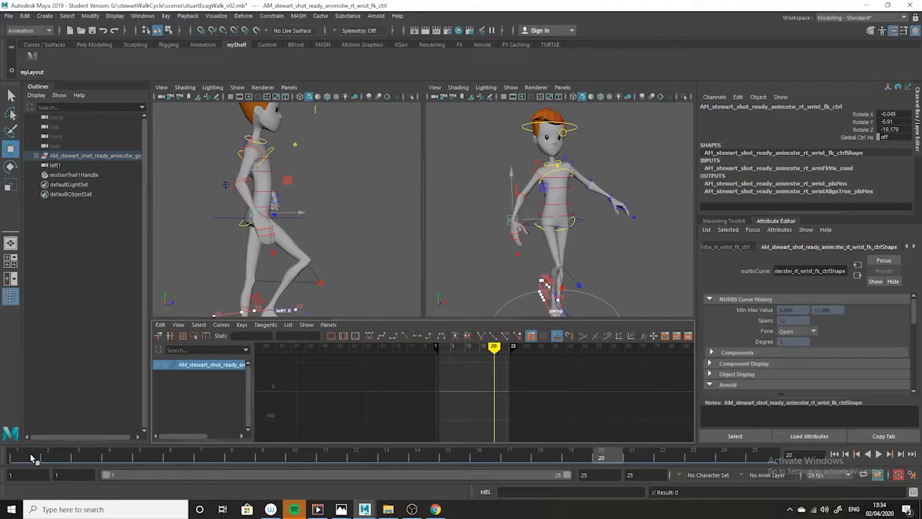
Go to frame 1 and select the right wrist's FK control instead of the wrist joint
click(26, 458)
click(193, 269)
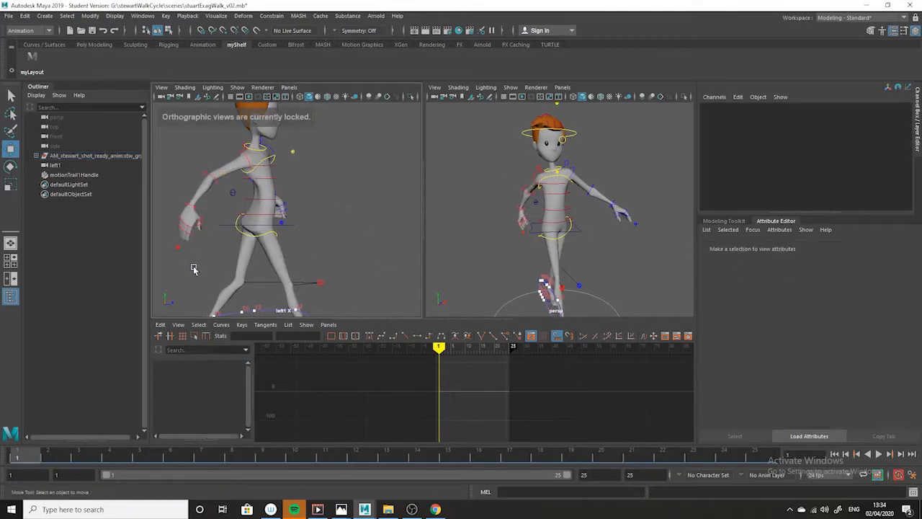
click(189, 206)
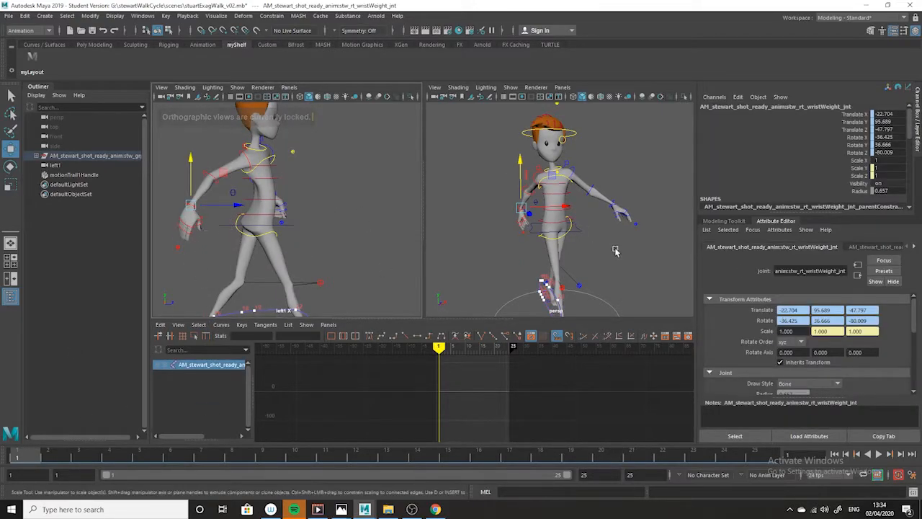
alt+drag(598, 252, 657, 256)
click(533, 229)
click(481, 224)
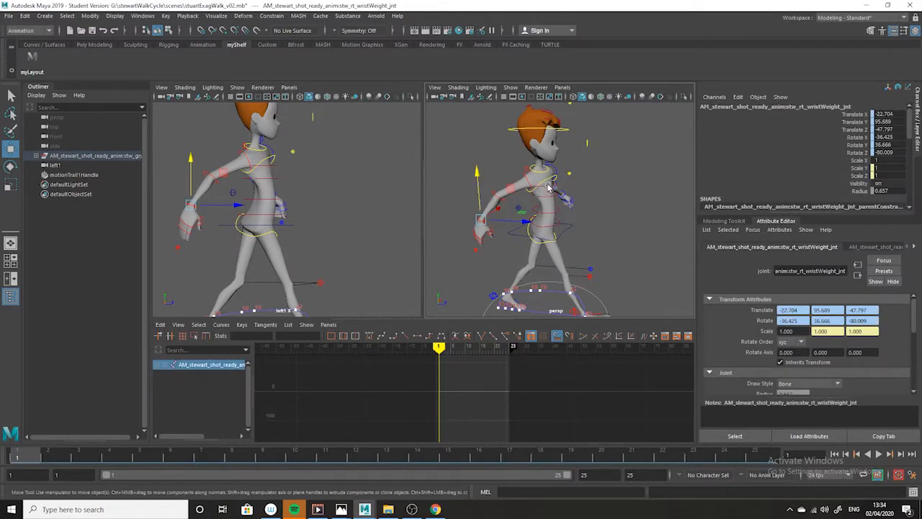
click(485, 210)
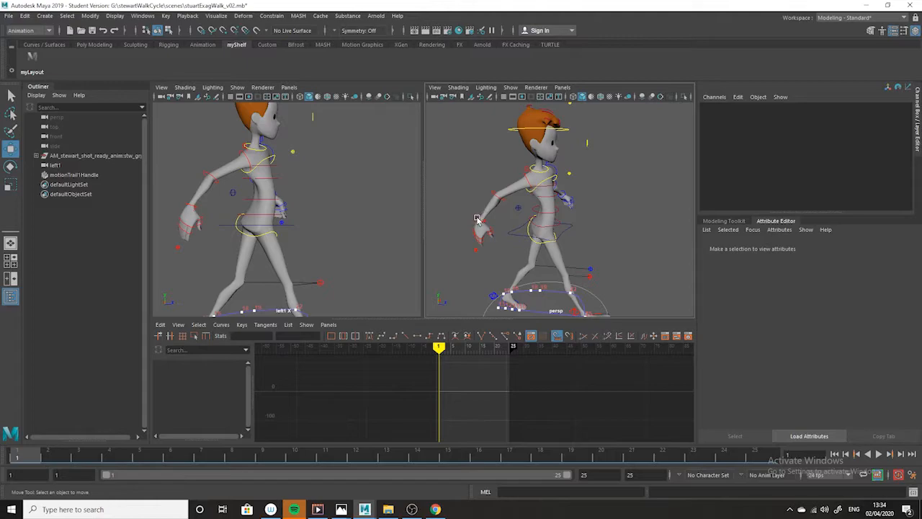
click(477, 220)
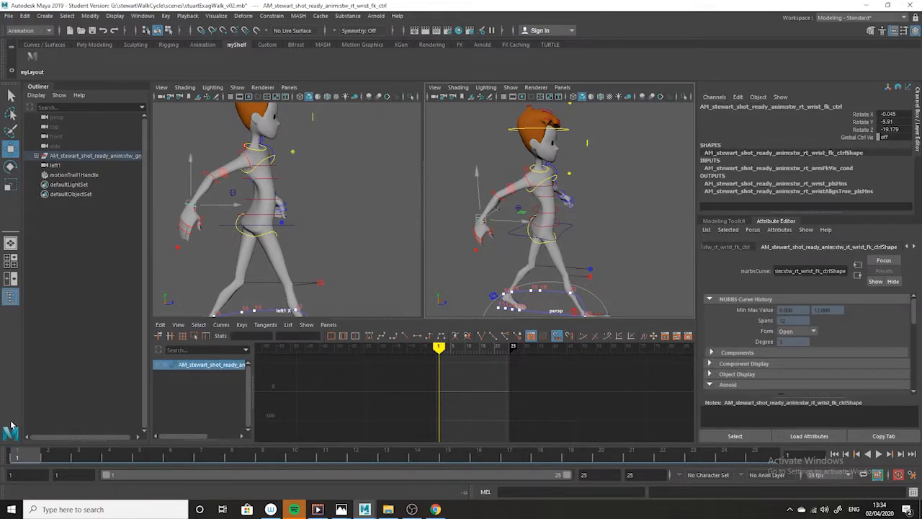
Consult the exaggerated walk reference drawing and rotate the right wrist at frame 1 to about X 8.5, Y 18 and Z -20
alt+drag(246, 266, 316, 242)
alt+middle_drag(316, 241, 365, 224)
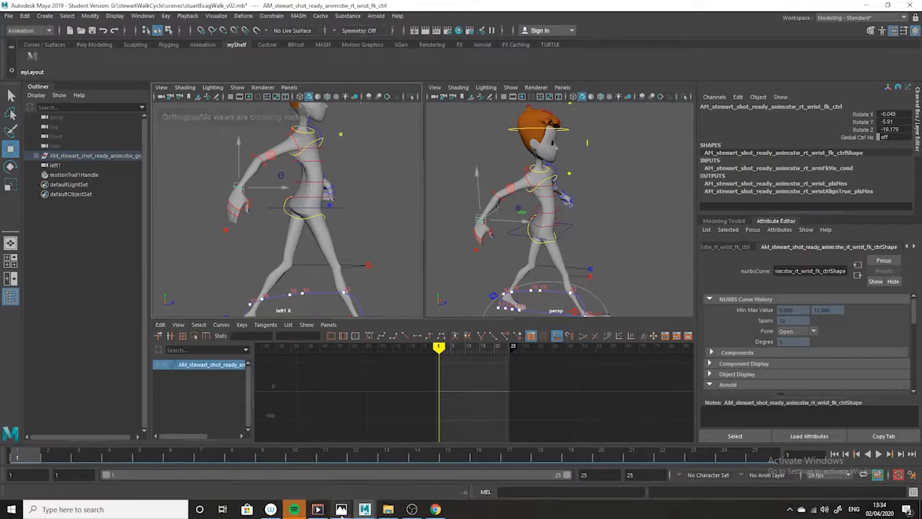
mouse_move(341, 510)
click(393, 469)
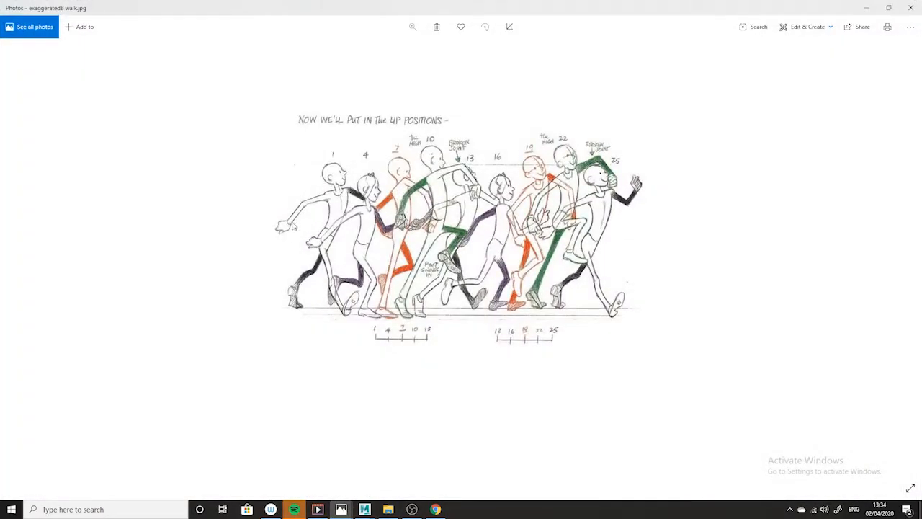
click(867, 9)
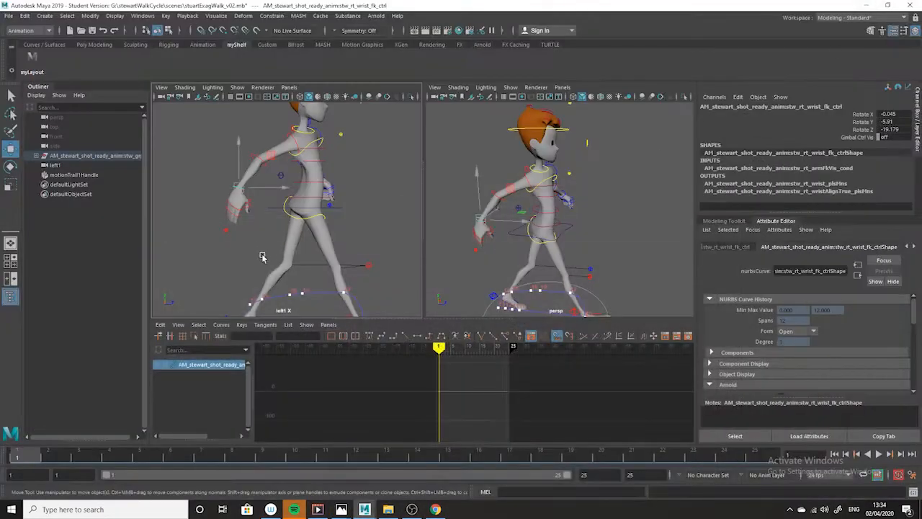
key(e)
drag(274, 186, 266, 214)
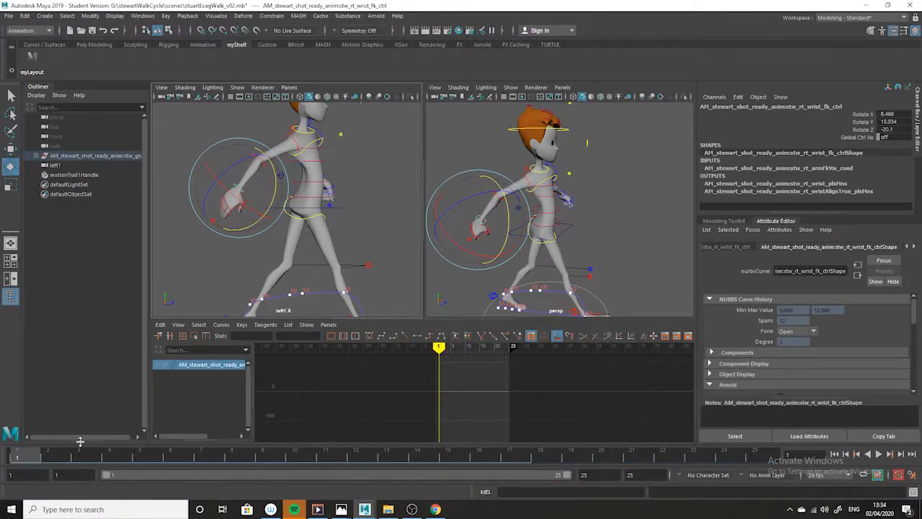
Key the right wrist's rotation at frame 1 and check the exaggerated walk reference drawing
key(s)
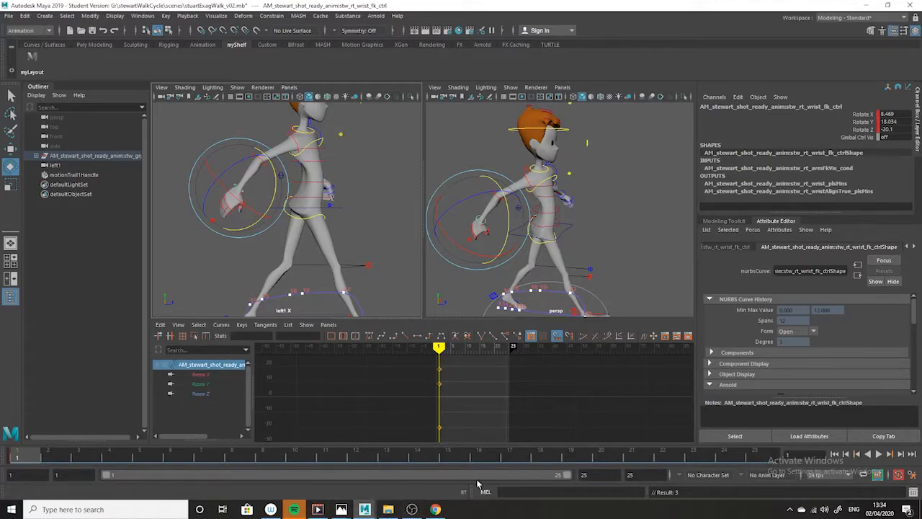
mouse_move(341, 509)
click(390, 468)
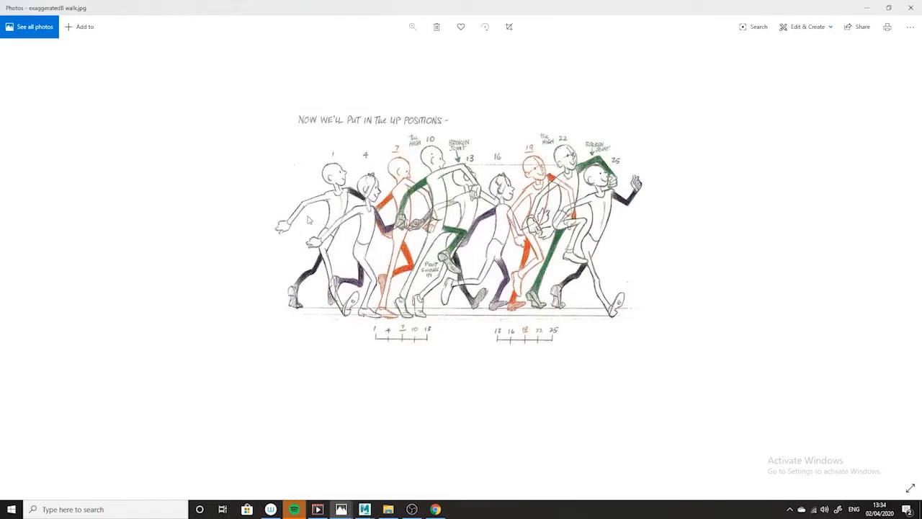
click(868, 9)
Following the reference drawing, rotate and key the right wrist at frame 7 to about X 14.3, Y 31.6 and Z -22.6, then play it back
drag(25, 457, 201, 456)
mouse_move(340, 510)
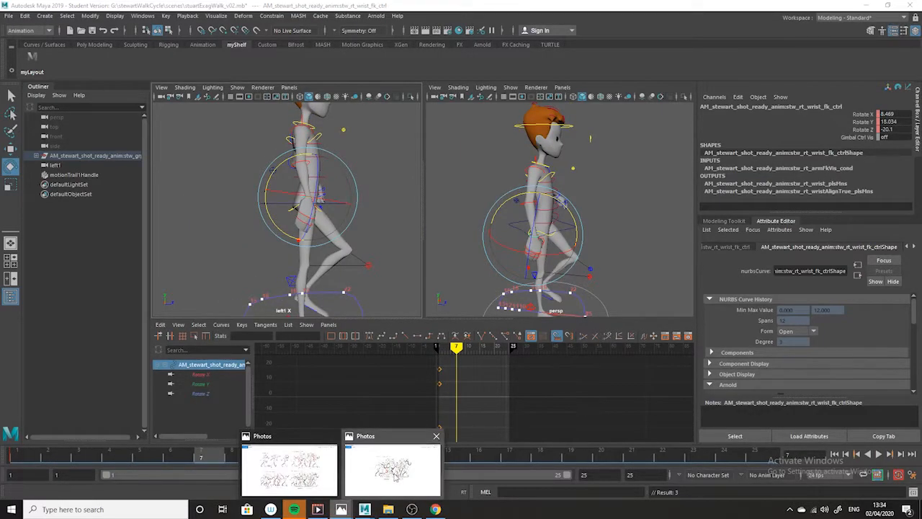
click(393, 472)
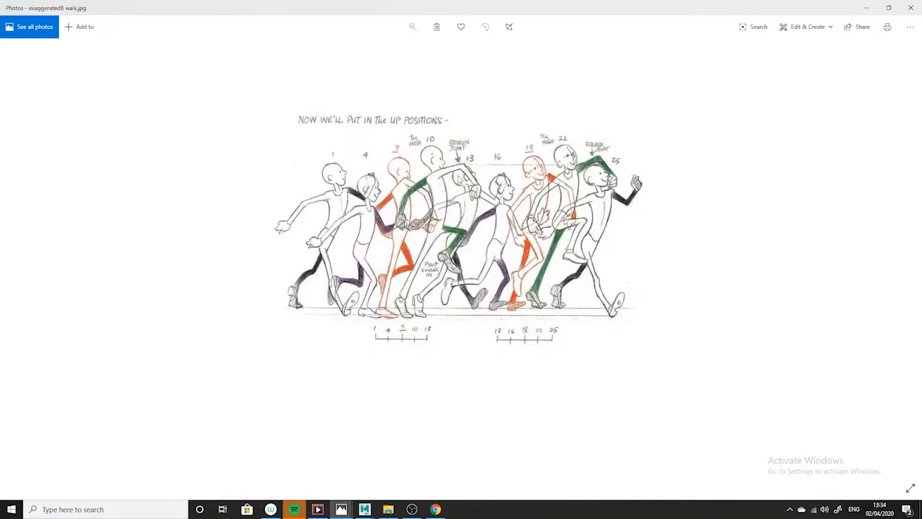
click(867, 9)
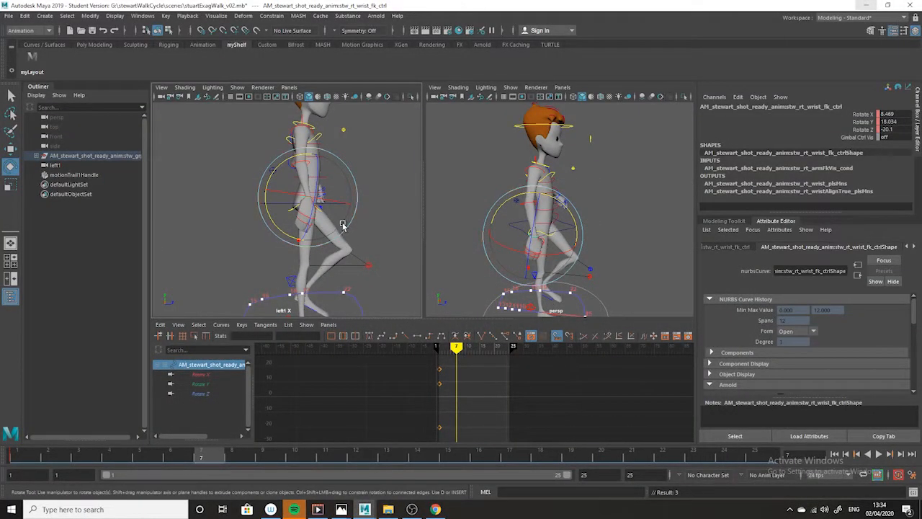
drag(283, 229, 269, 228)
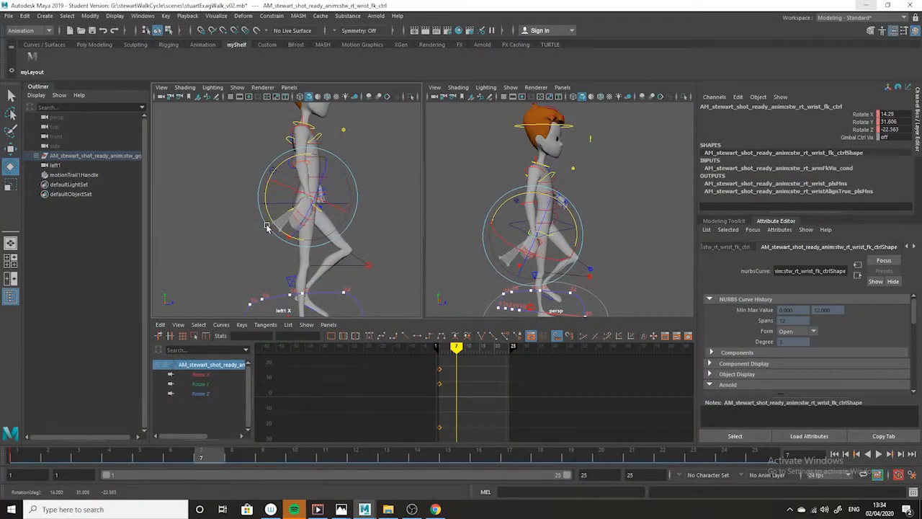
key(s)
key(alt+v)
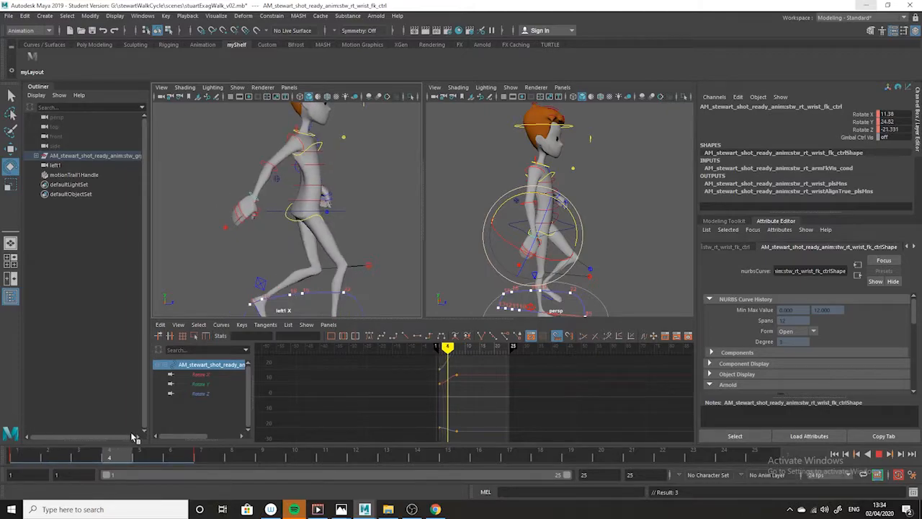
key(alt+v)
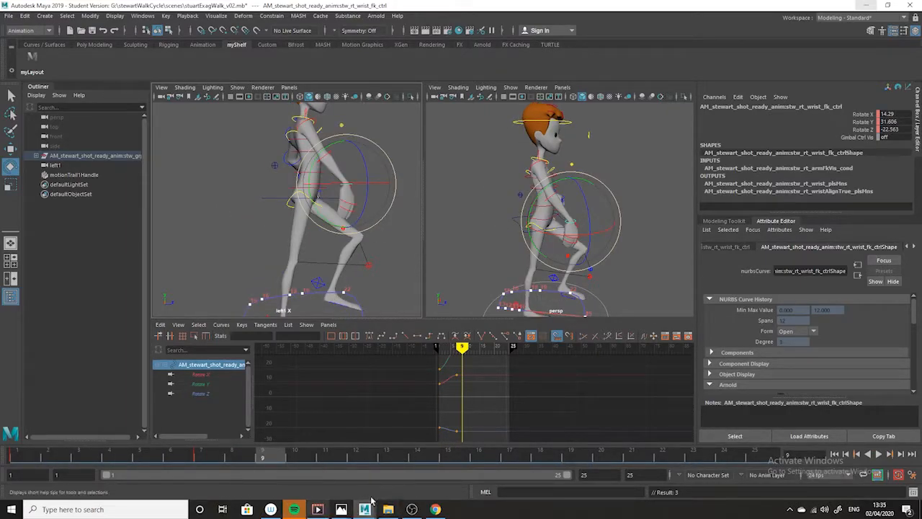
Using the reference drawing, rotate the right wrist at frame 13 to about X 55.8, Y 7.8 and Z -43.6, and preview the motion
mouse_move(342, 510)
click(291, 470)
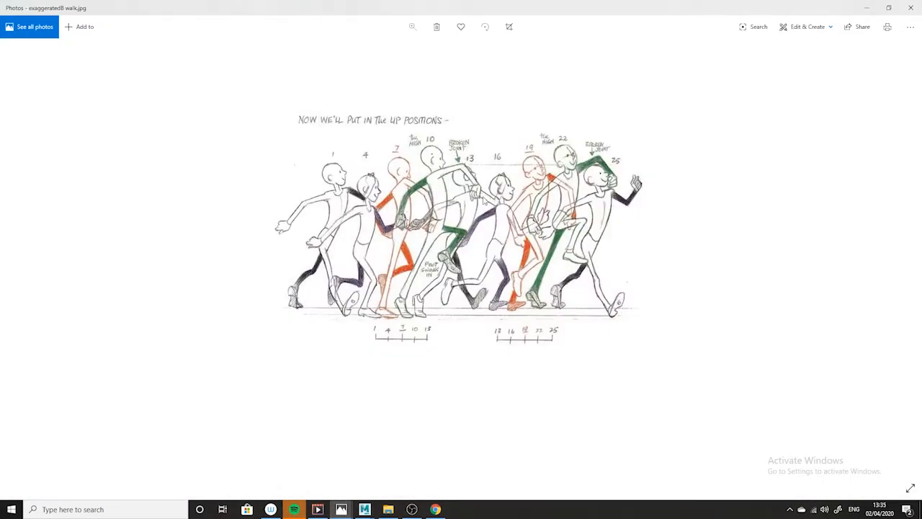
click(866, 8)
click(395, 460)
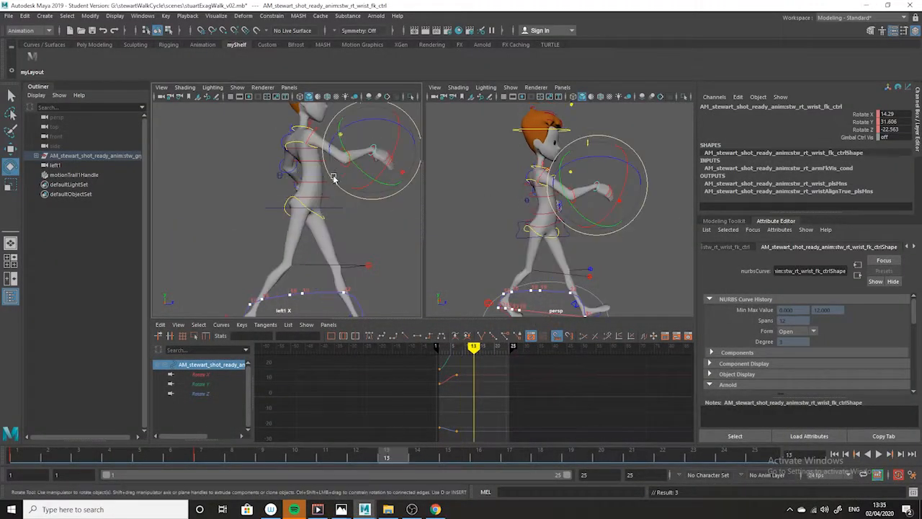
drag(377, 181, 392, 145)
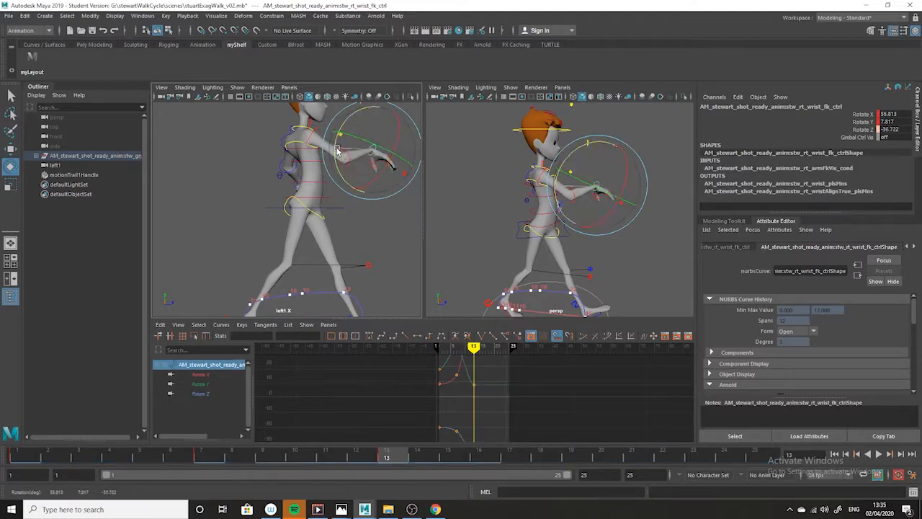
drag(336, 148, 337, 144)
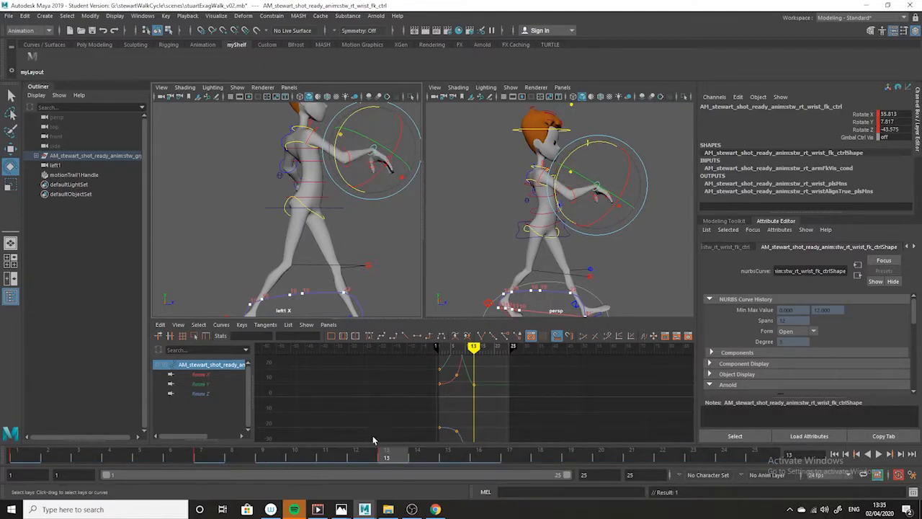
key(alt+v)
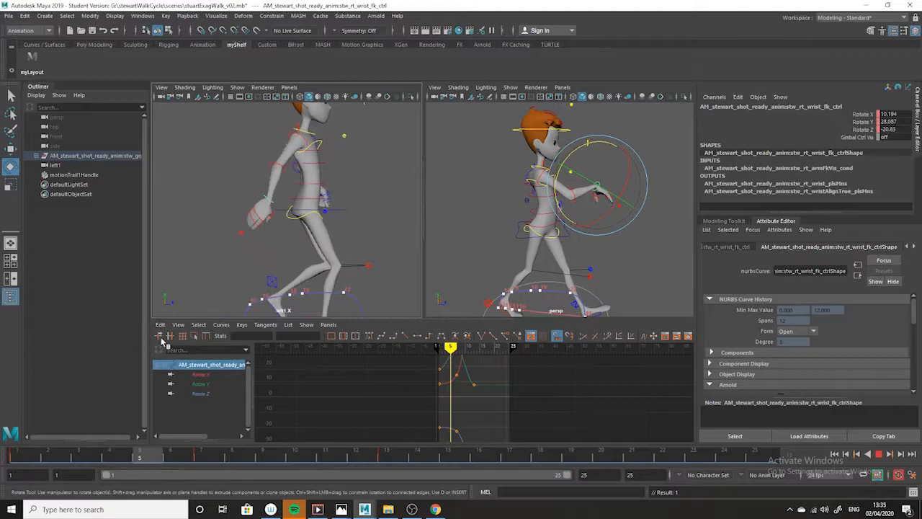
key(alt+v)
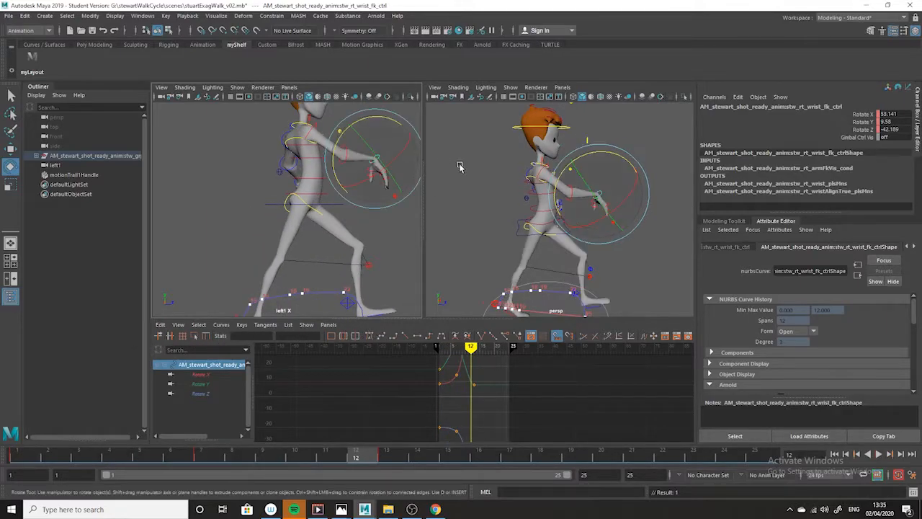
Compare frame 13 with the reference drawing, then rotate and key the right wrist at frame 10 to about X 62.9, Y 0.7 and Z -38.7
click(381, 457)
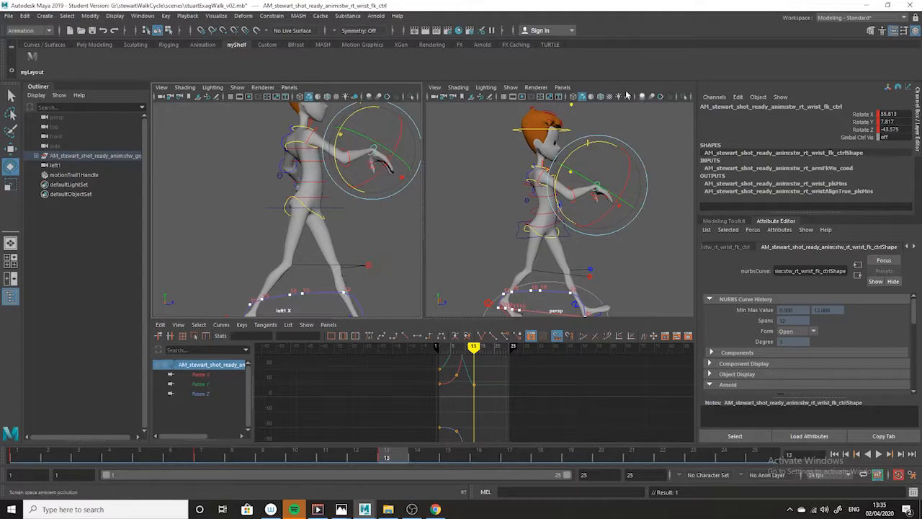
mouse_move(342, 509)
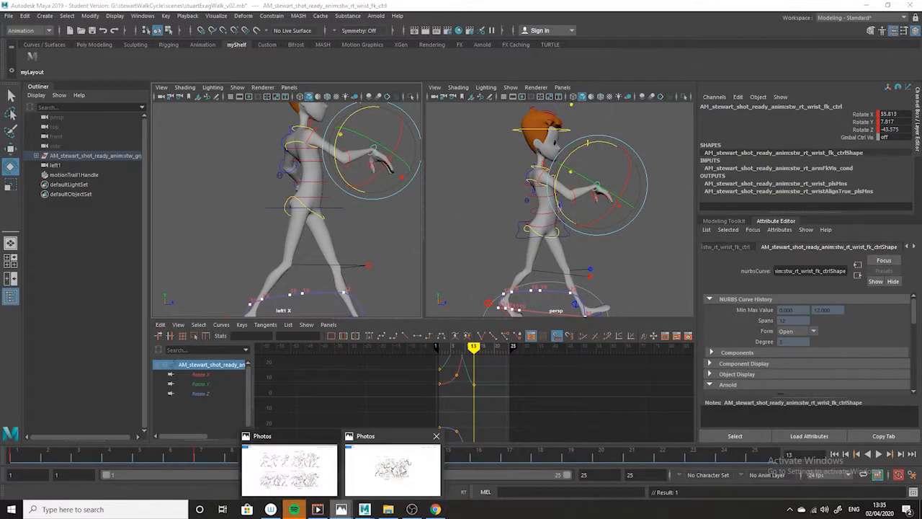
click(394, 488)
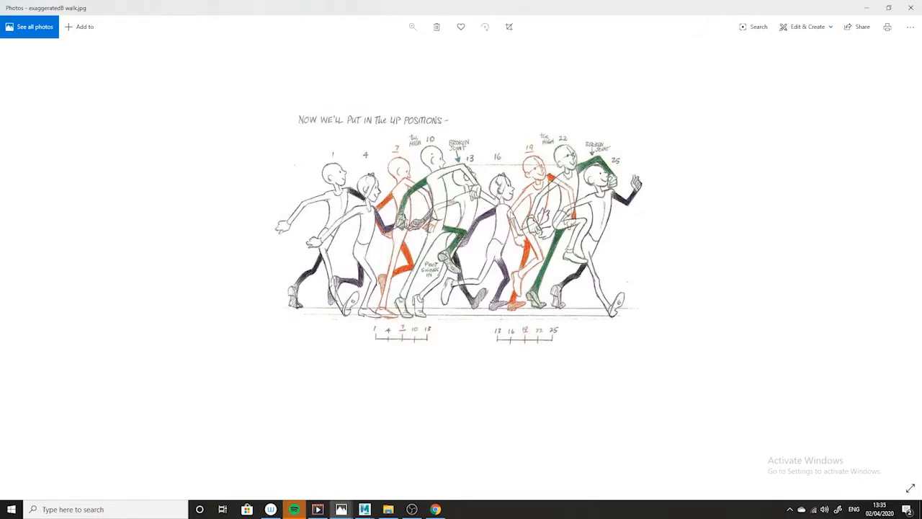
click(867, 7)
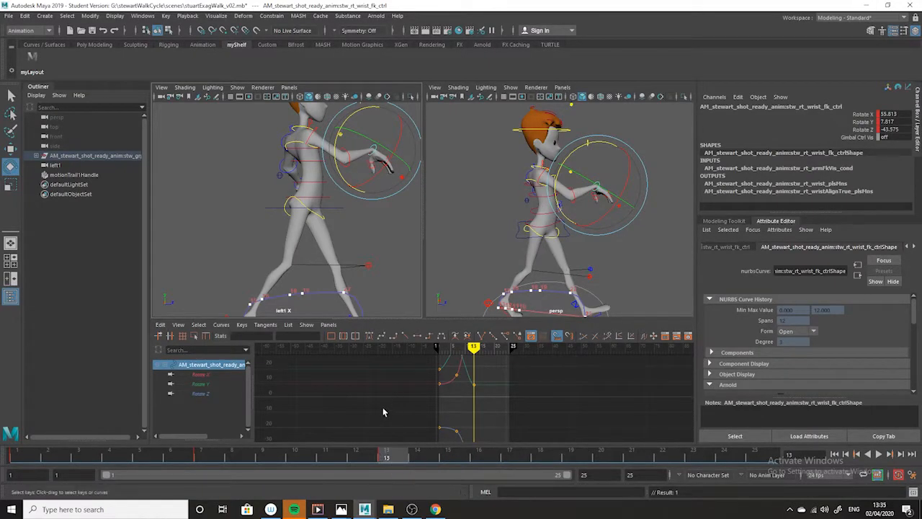
click(294, 456)
drag(372, 180, 393, 172)
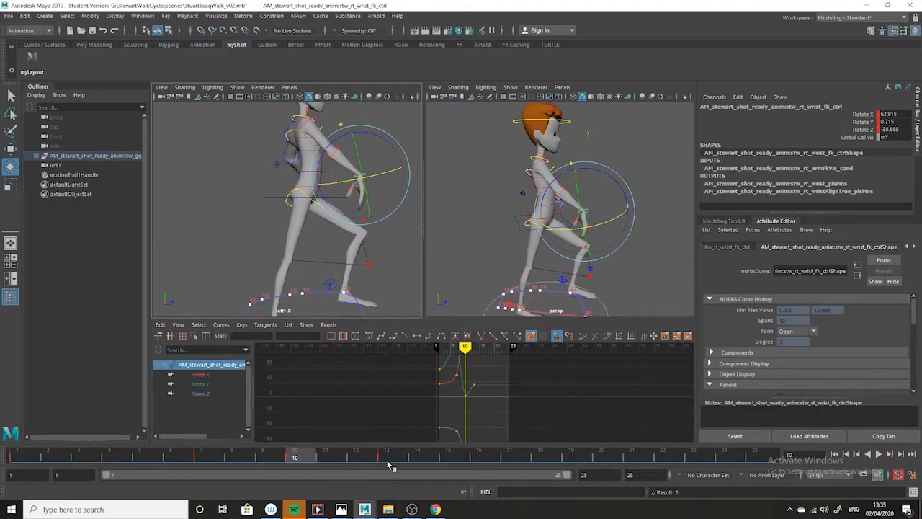
Check the reference drawing again and adjust the right wrist's frame 10 rotation to about X 83, Y 13.4 and Z -39.7
click(391, 464)
click(341, 509)
click(389, 470)
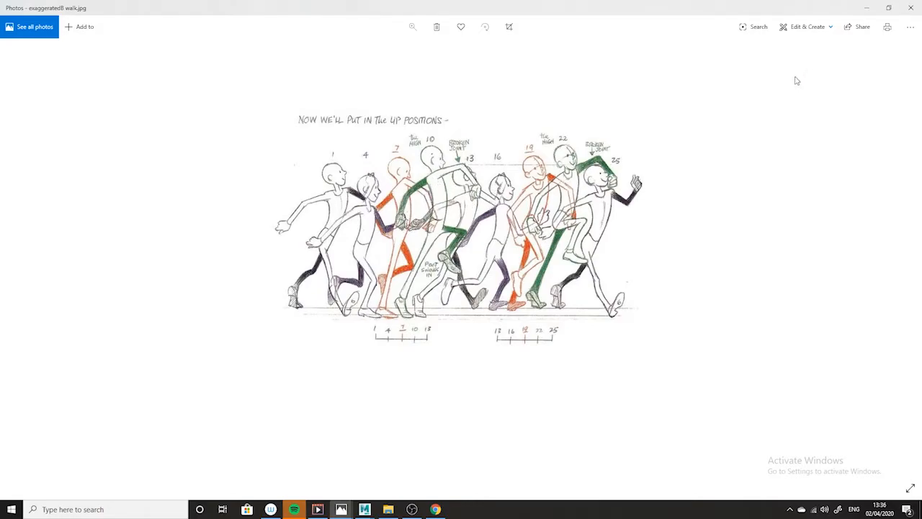
click(868, 8)
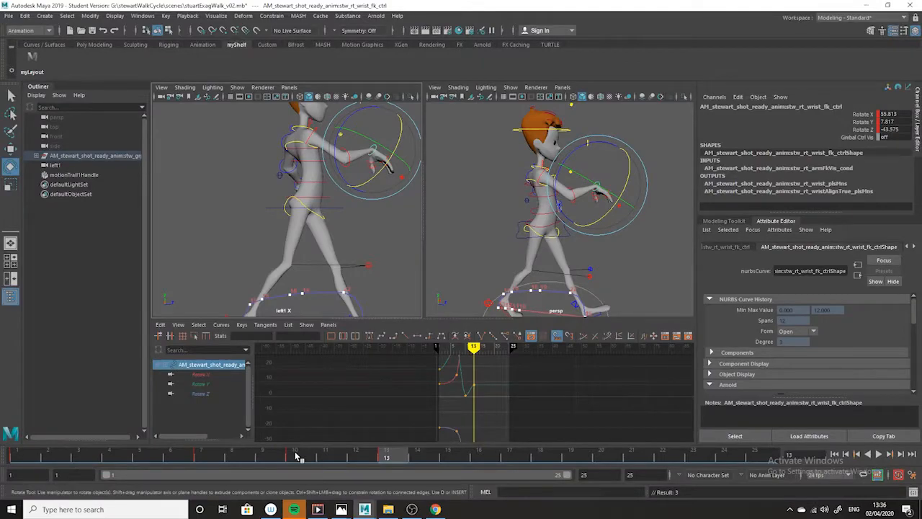
drag(370, 177, 362, 157)
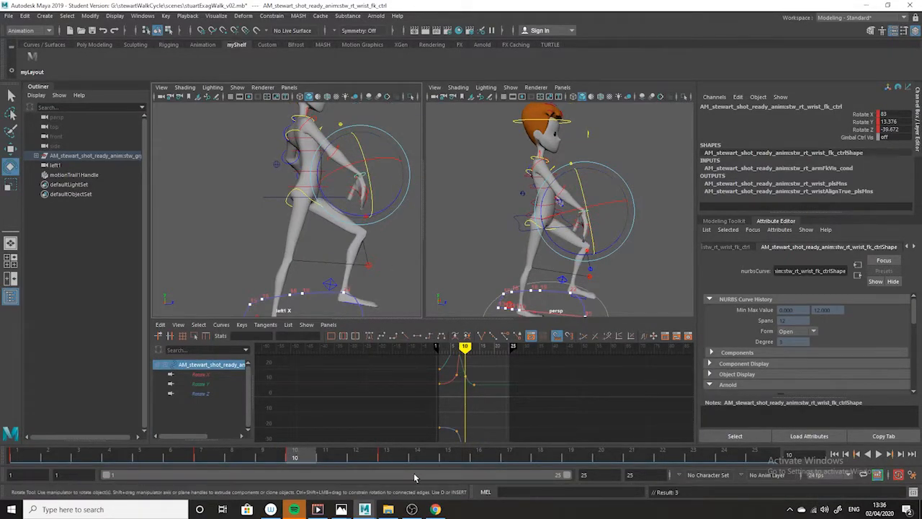
Bend the right wrist upward at frame 13 to about X 32.5, Y -21.6 and Z 22.6, and play back the walk
click(380, 455)
drag(340, 137, 353, 151)
drag(369, 184, 377, 181)
alt+right_drag(543, 426, 590, 395)
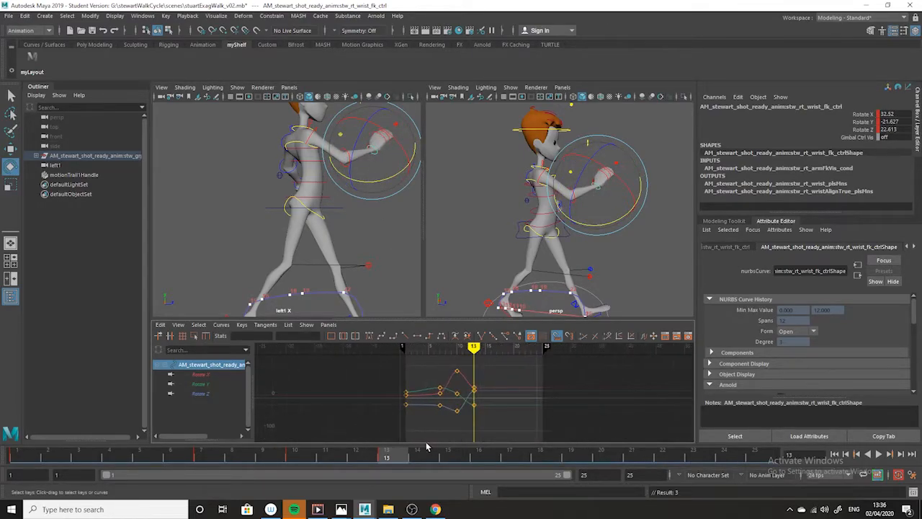
key(alt+v)
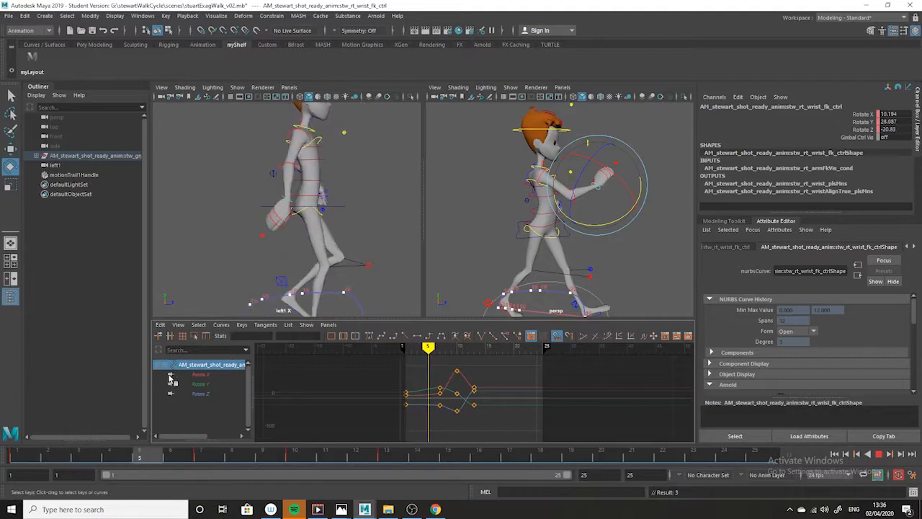
key(alt+v)
Refine the right wrist's rotation at frame 10 to about X 86.3, Y 10.7 and Z -43.7, and preview it
key(e)
drag(374, 160, 362, 211)
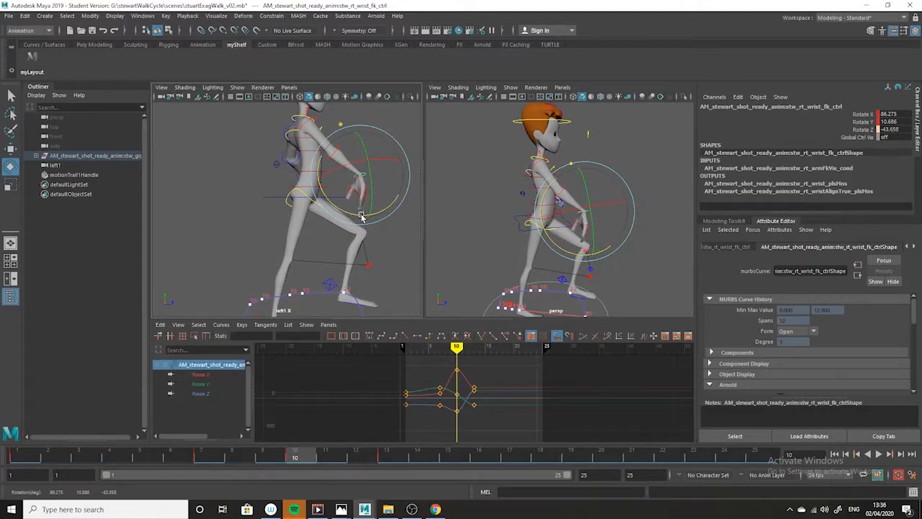
key(alt+v)
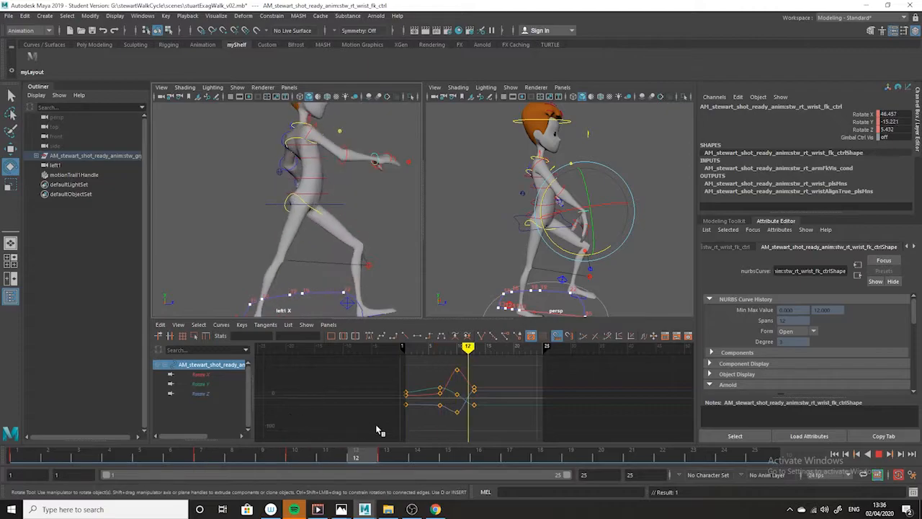
key(alt+v)
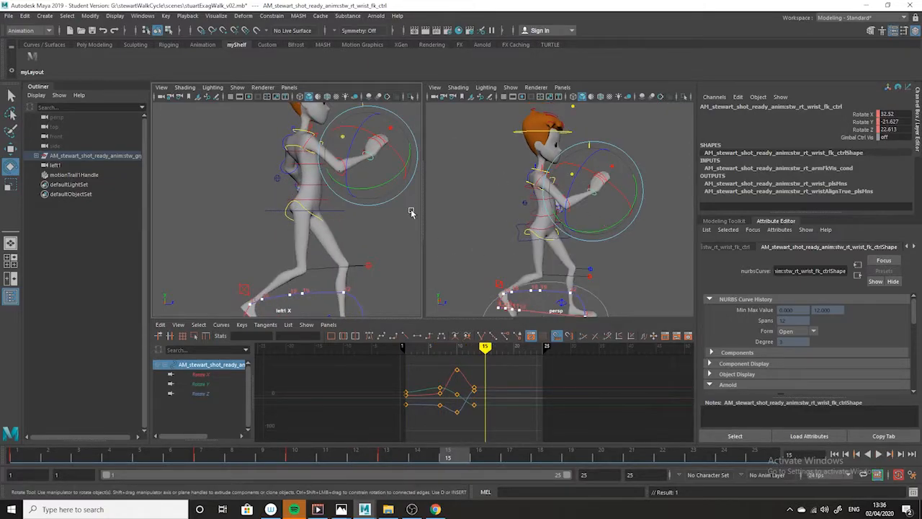
Play the walk cycle repeatedly to review the right wrist's motion across the loop
key(alt+v)
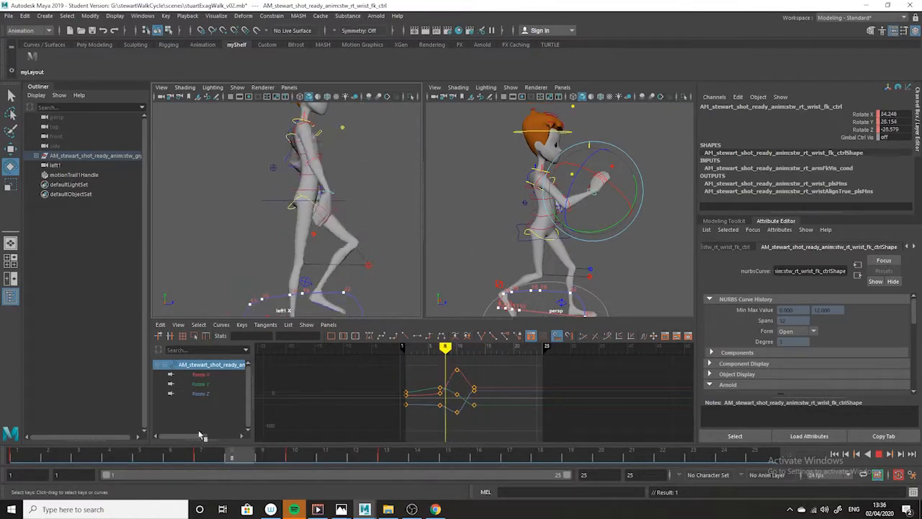
key(alt+v)
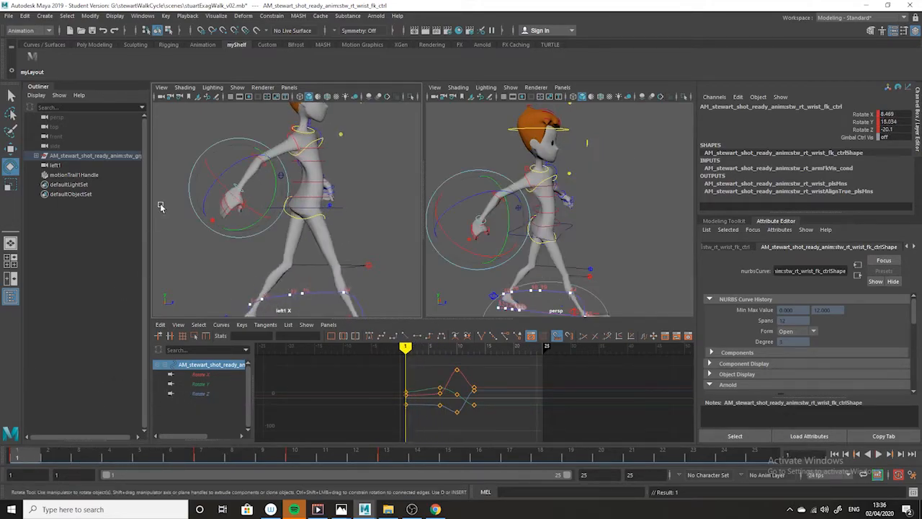
alt+drag(355, 268, 219, 458)
key(alt+v)
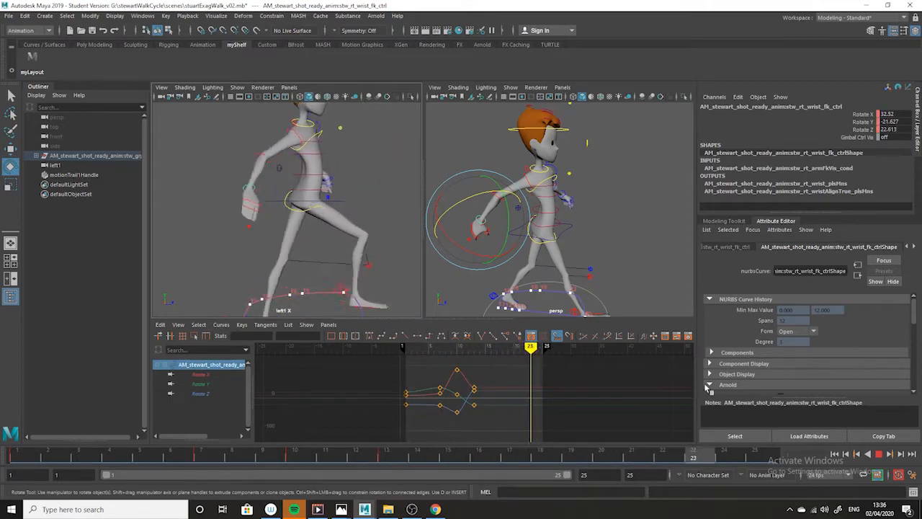
key(alt+v)
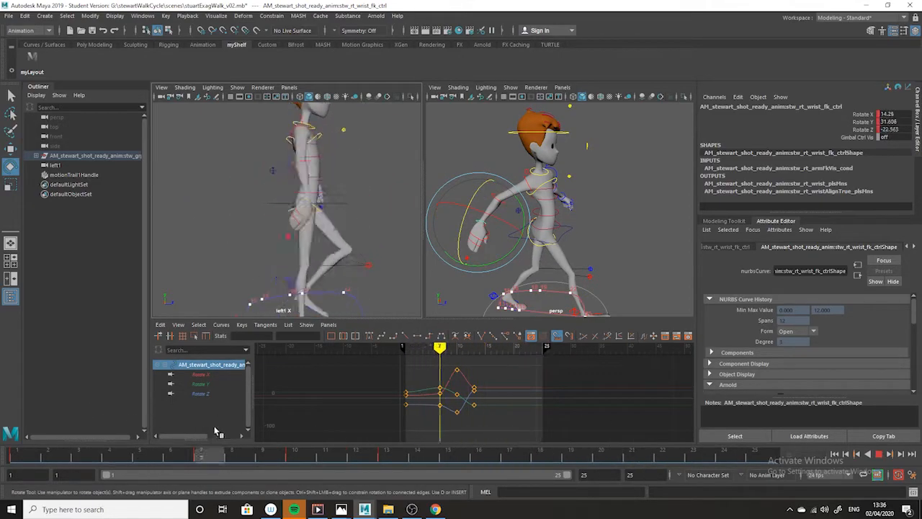
key(alt+v)
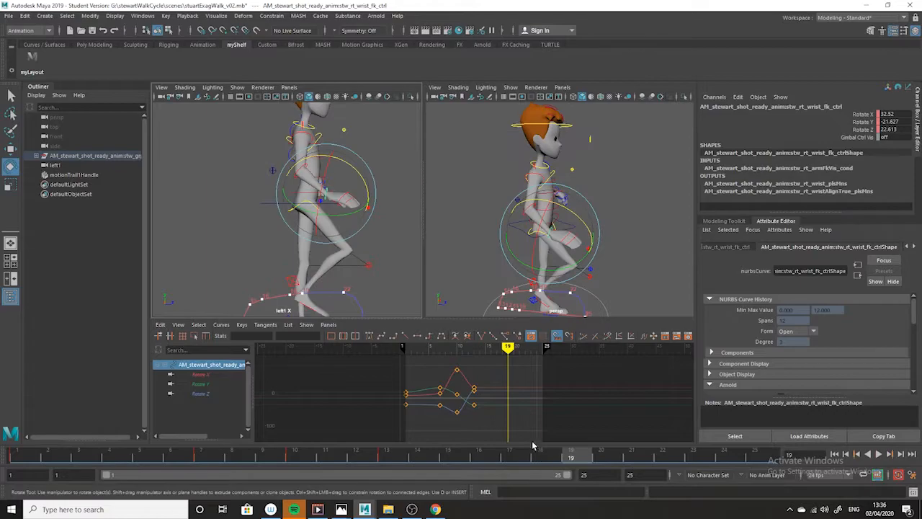
Following the reference drawing, rotate the right wrist at frame 16 to about X -16.1, Y -30.9 and Z 0, and key it
click(342, 510)
click(418, 480)
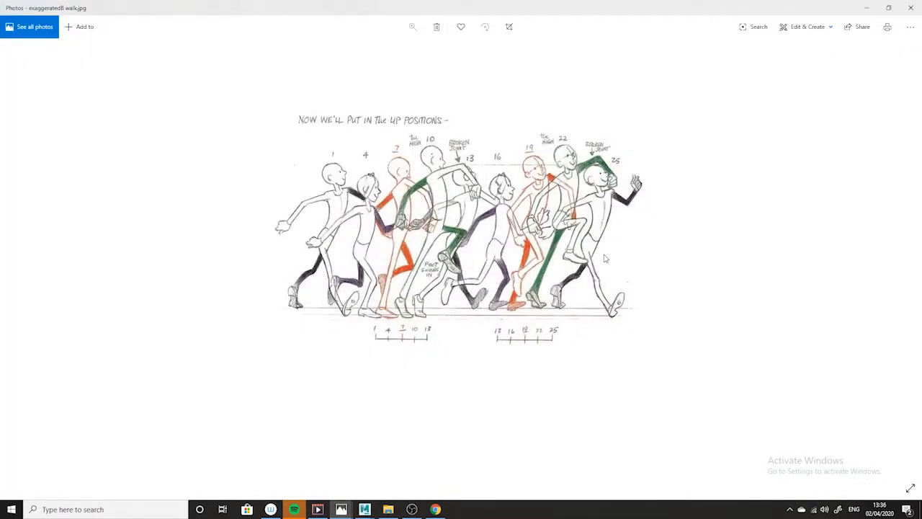
click(867, 9)
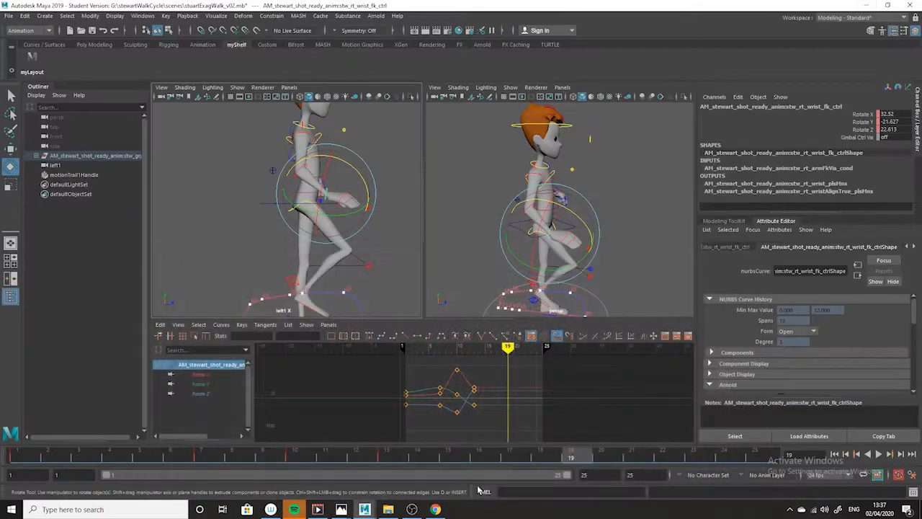
click(364, 450)
drag(364, 449, 496, 461)
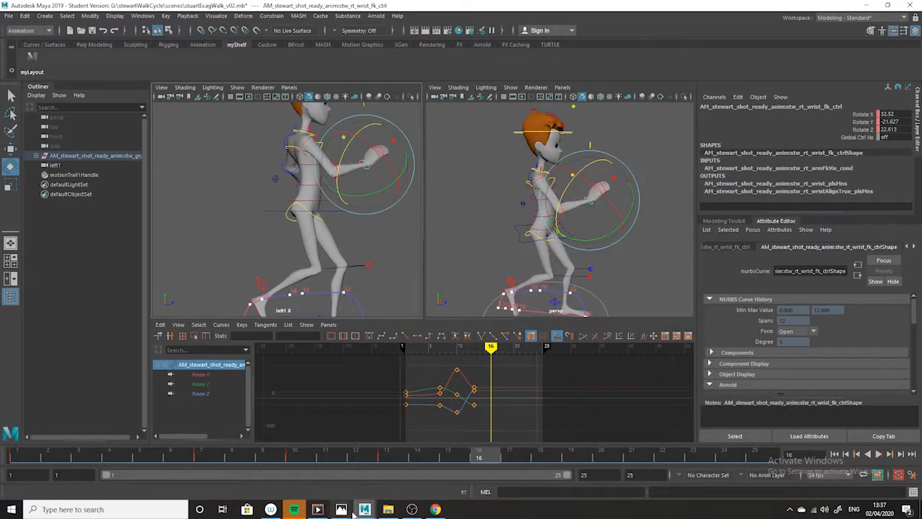
click(343, 510)
click(394, 468)
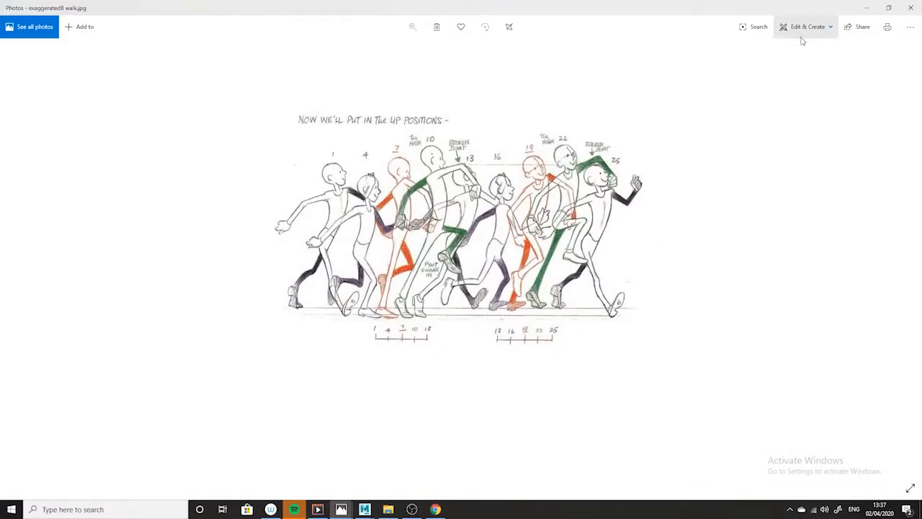
click(867, 7)
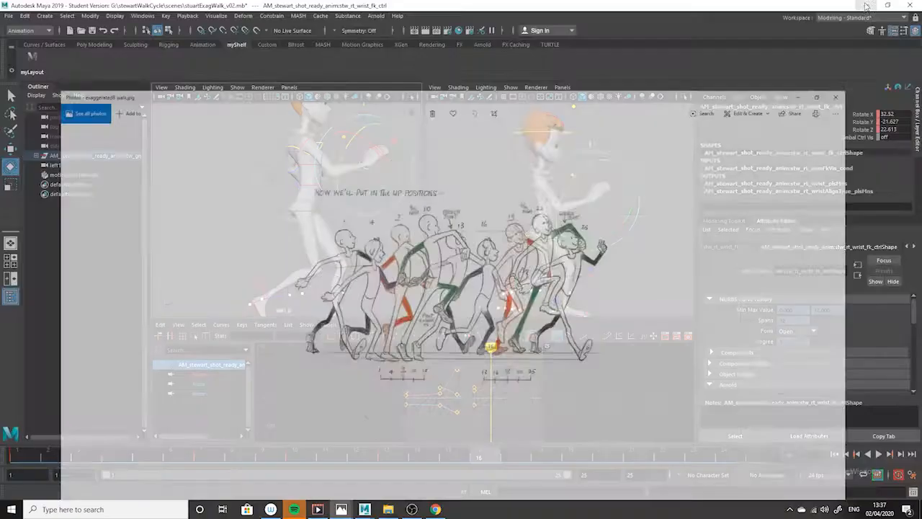
drag(398, 186, 367, 202)
key(s)
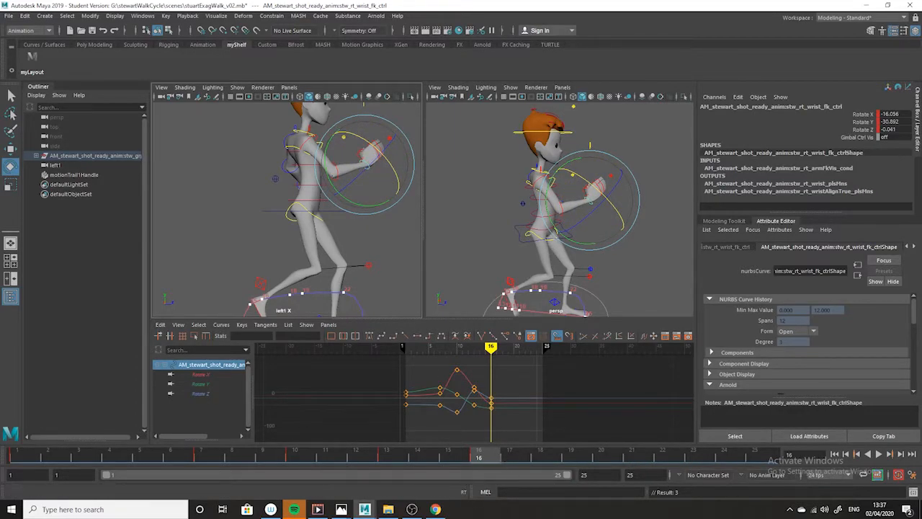
Checking the reference, pose the right wrist at frame 19 (about X -16.1, Y -34.9, Z -12.4) and frame 22 (about X -17.2, Y -39, Z -13)
click(678, 459)
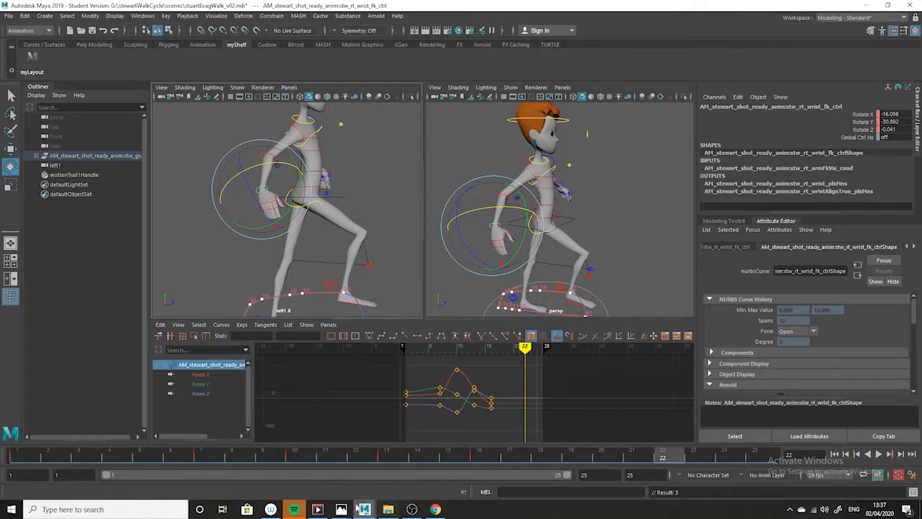
click(386, 475)
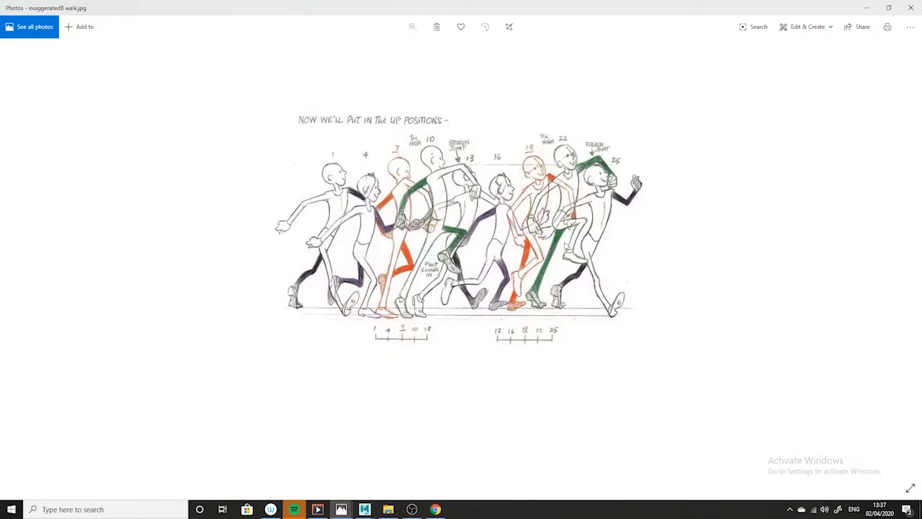
click(868, 8)
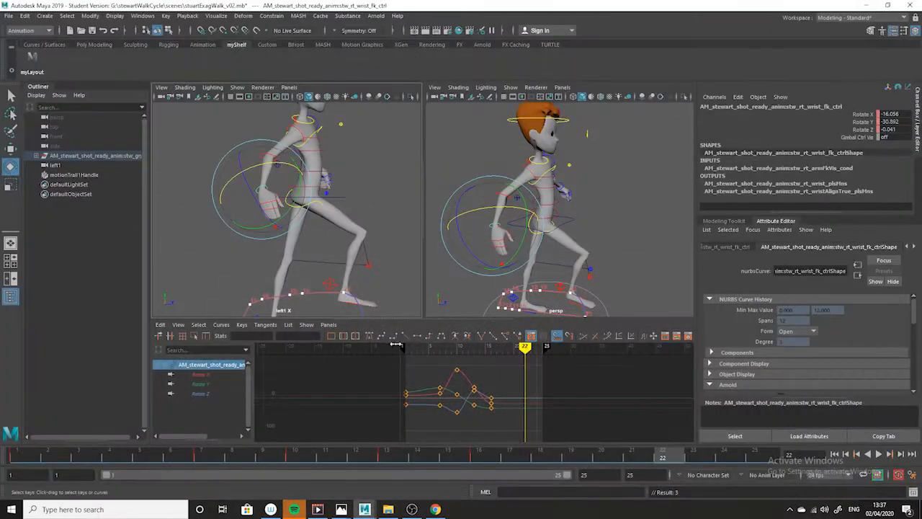
click(572, 458)
drag(330, 236, 334, 230)
key(s)
drag(341, 184, 348, 196)
click(671, 459)
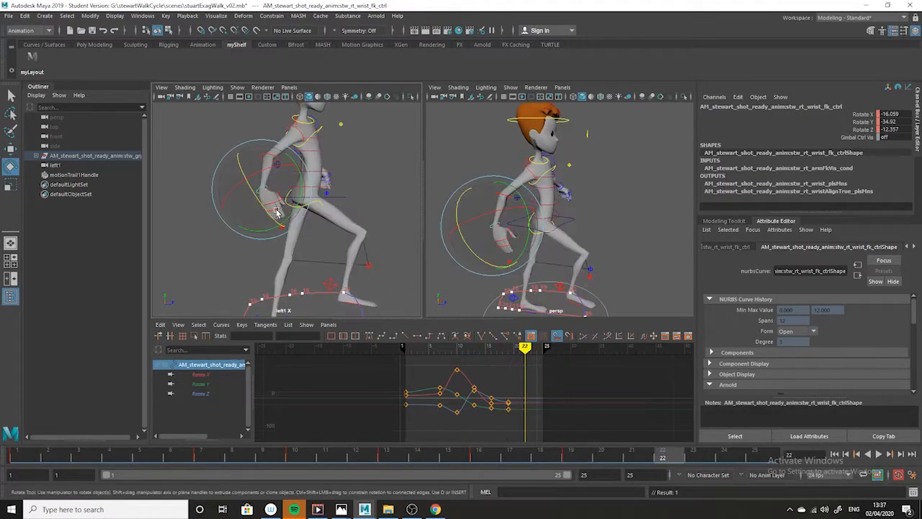
drag(286, 225, 289, 221)
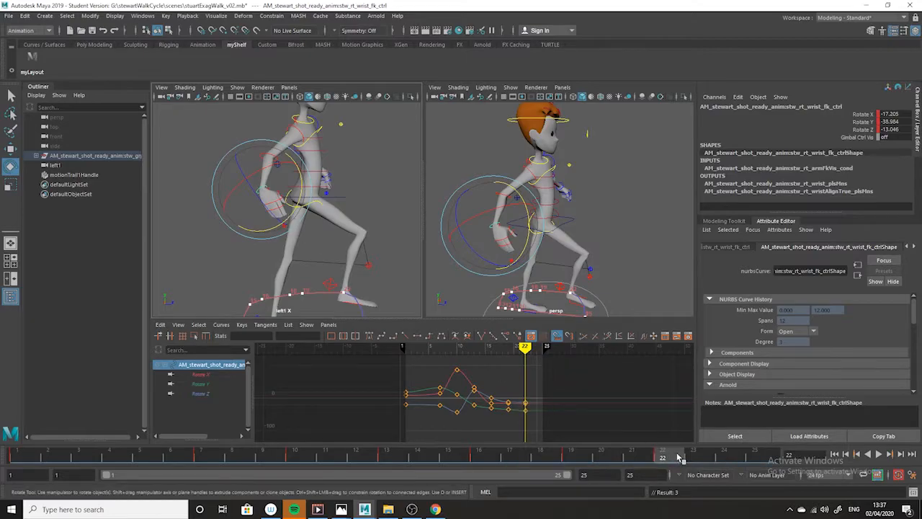
Copy the right wrist's key from frame 1 to frame 25 and play back the walk cycle
click(21, 458)
right_click(20, 458)
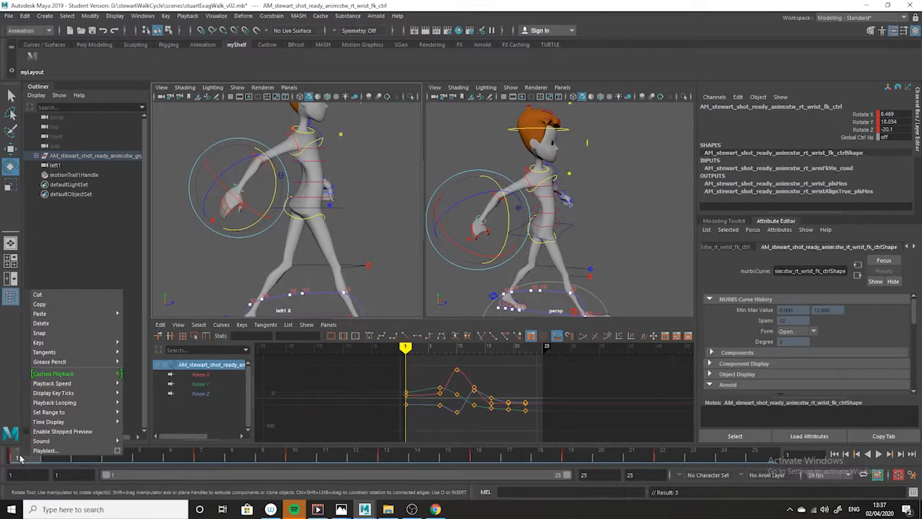
click(69, 307)
click(756, 458)
right_click(757, 458)
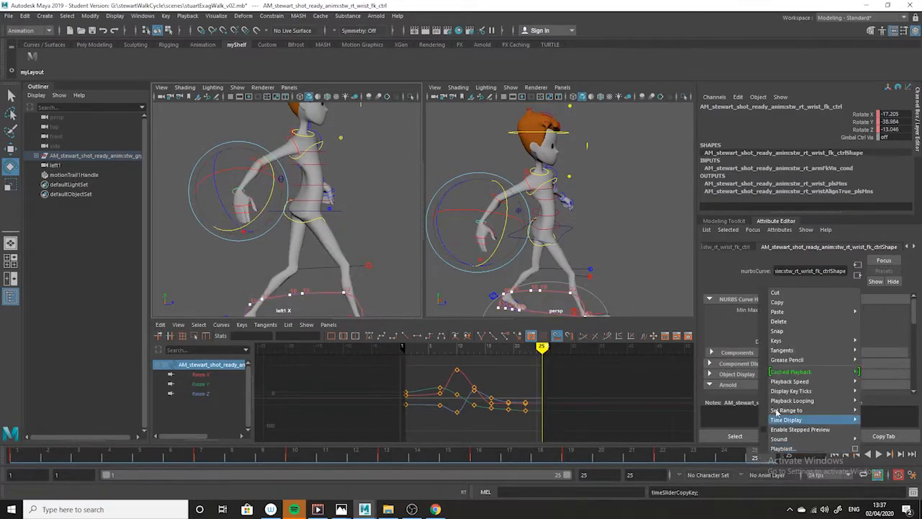
mouse_move(810, 316)
click(738, 321)
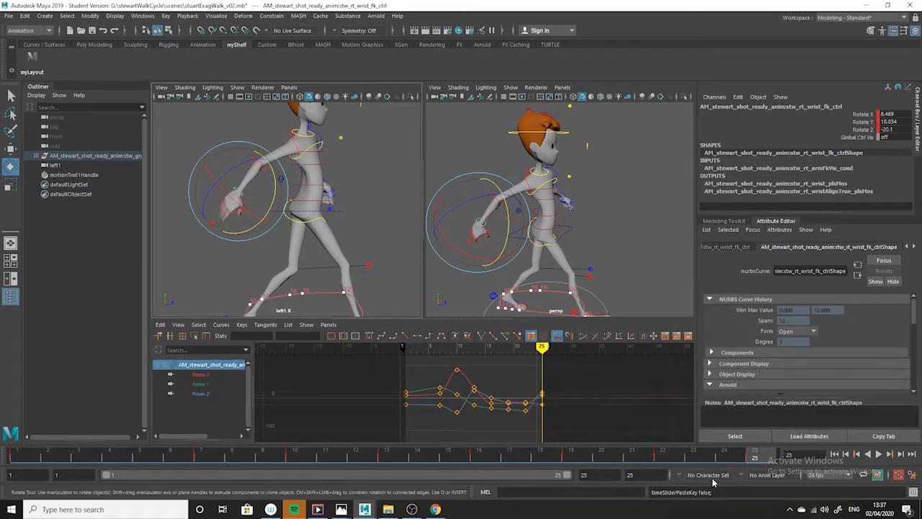
key(alt+v)
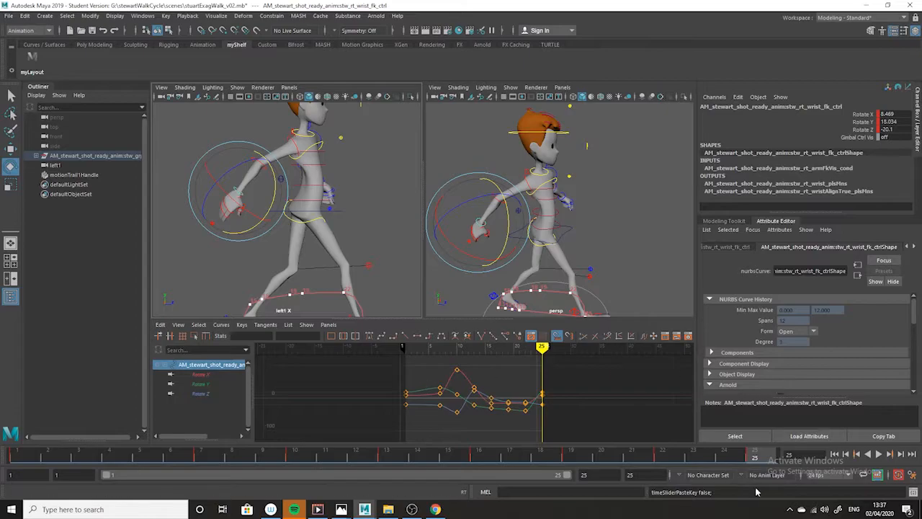
click(881, 455)
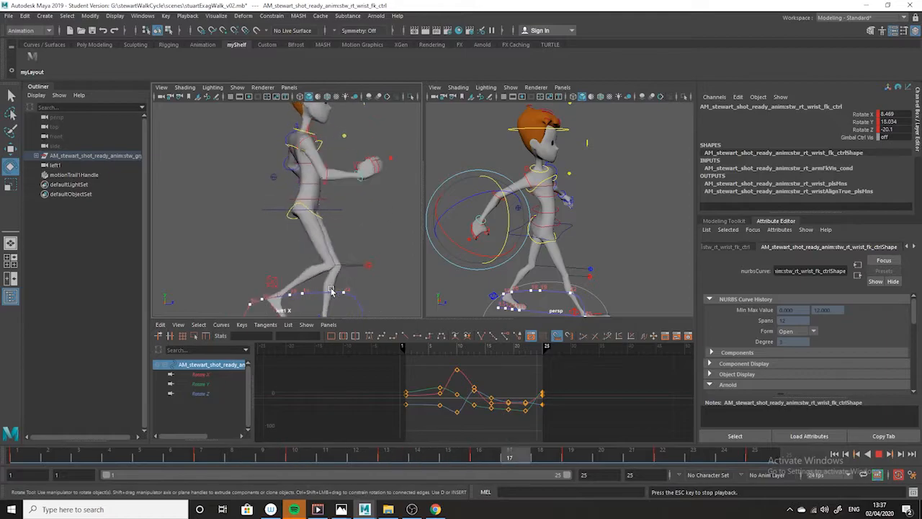
key(Escape)
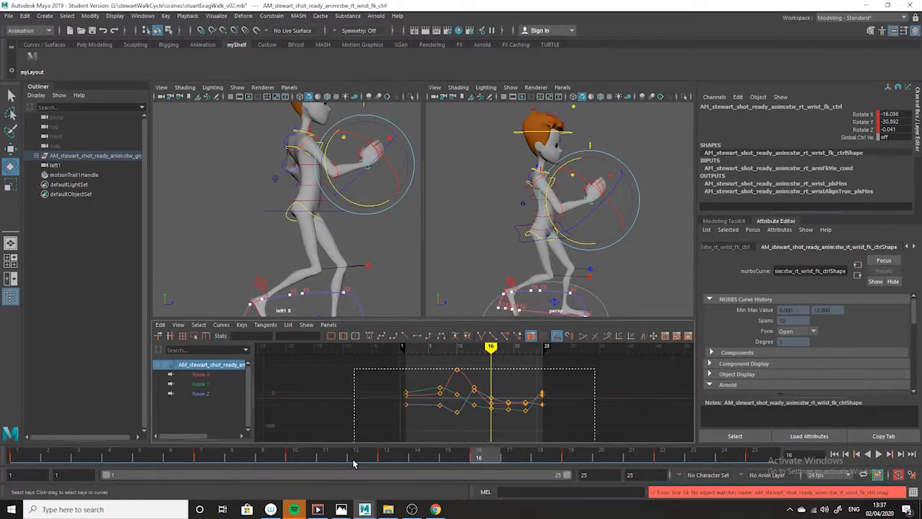
Select all keys on the right wrist's rotation curves and set both pre and post infinity to Cycle
drag(490, 436, 383, 438)
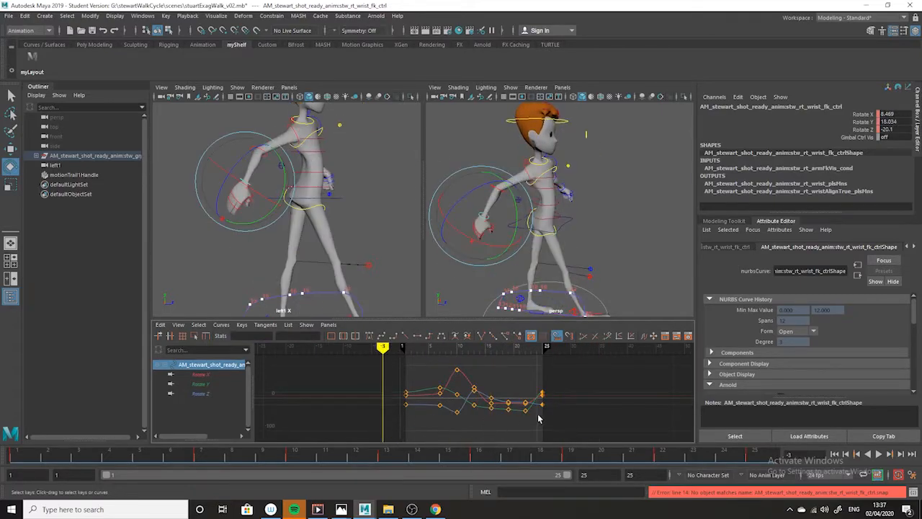
drag(596, 369, 370, 425)
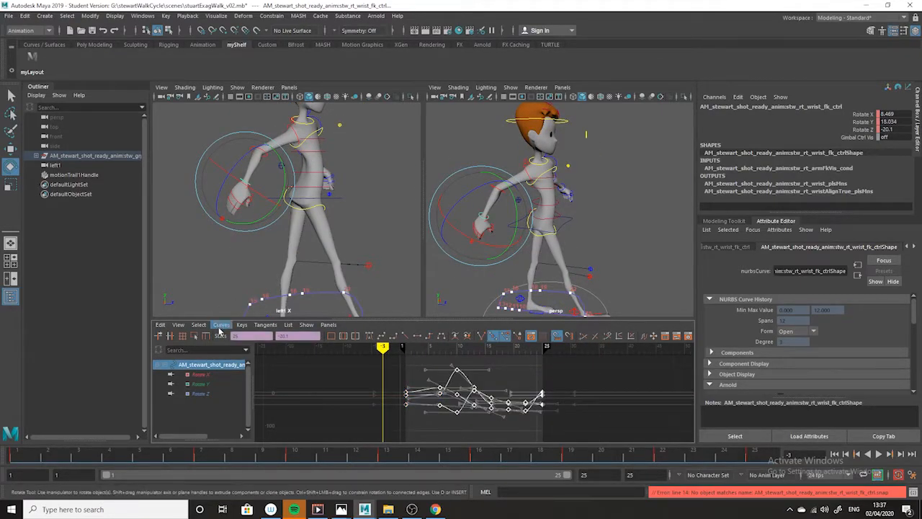
click(220, 325)
mouse_move(245, 93)
click(347, 100)
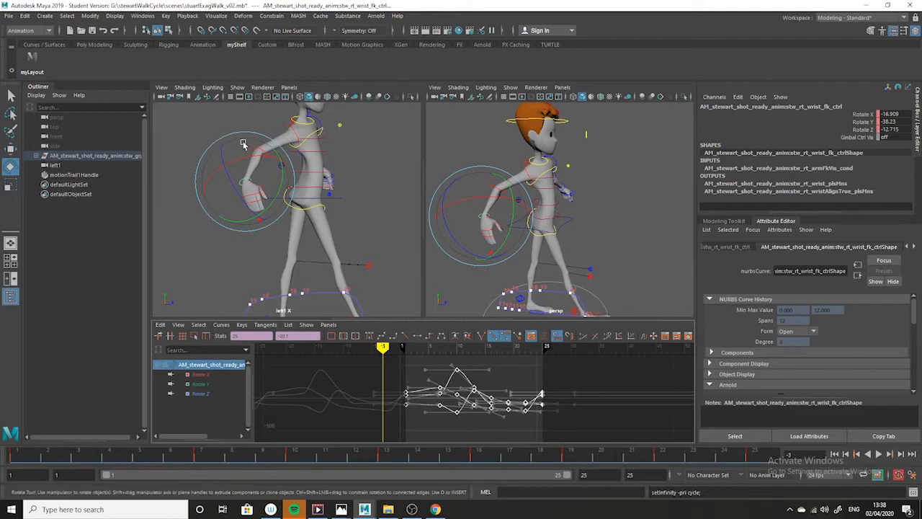
click(221, 325)
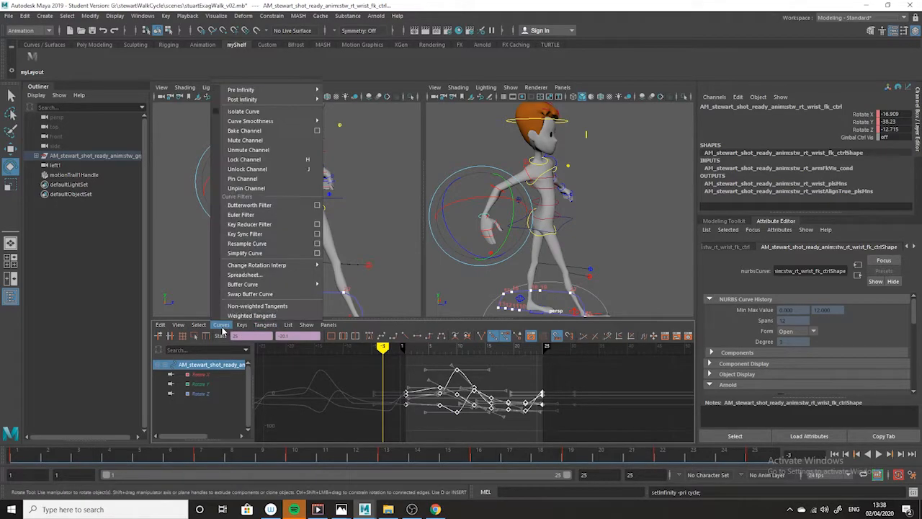
mouse_move(245, 111)
click(350, 118)
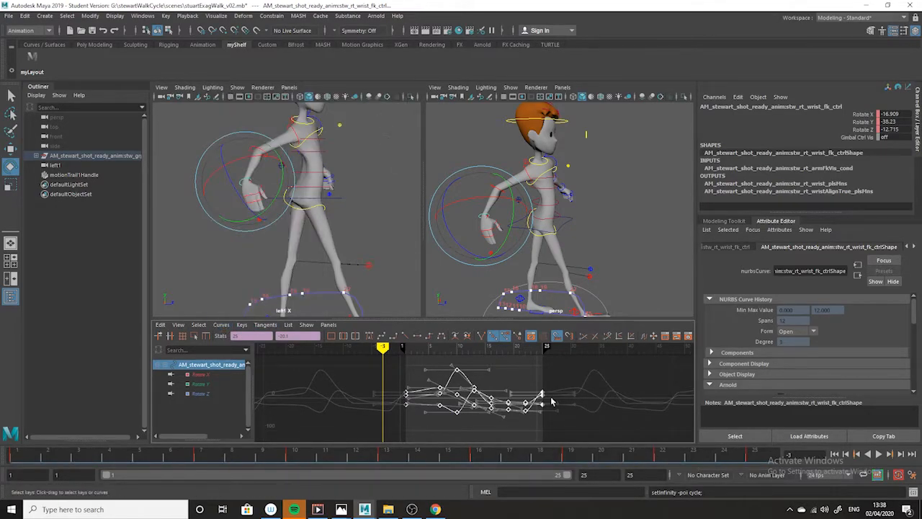
Shift all of the right wrist's rotation keys one frame later and preview the walk
click(577, 410)
drag(367, 448, 368, 448)
shift+middle_drag(455, 435, 460, 434)
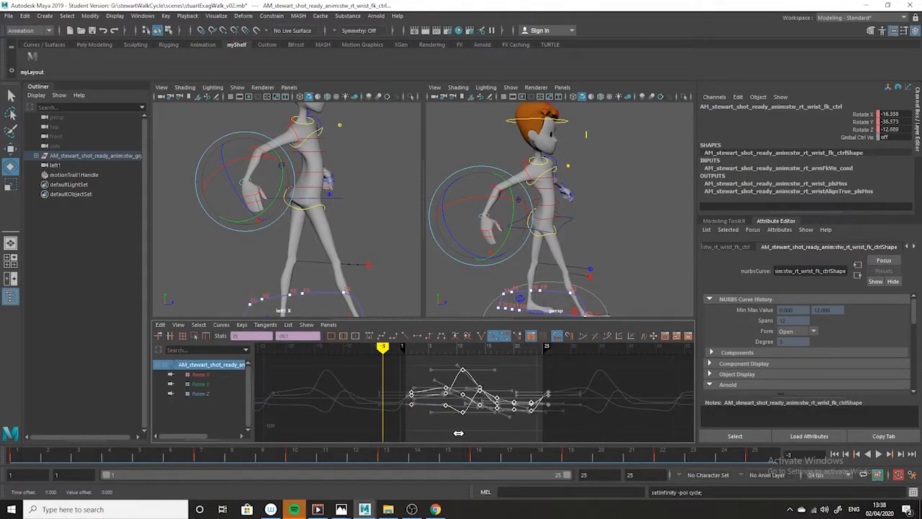
key(alt+v)
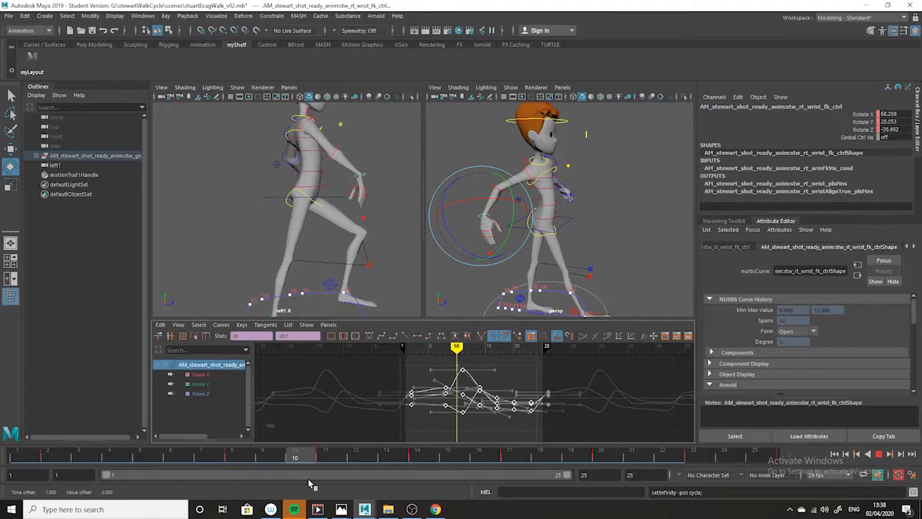
key(alt+v)
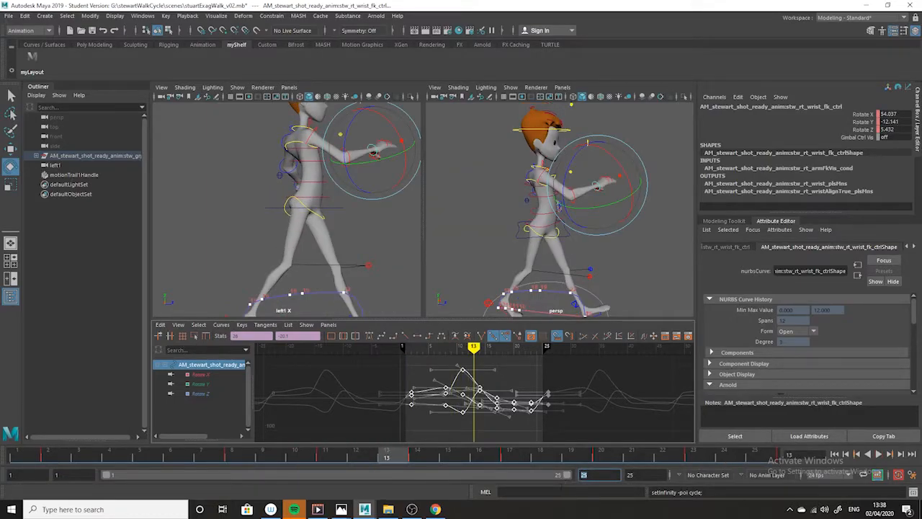
Set the playback range to end at frame 24 and play the looping walk cycle from frame 1
click(750, 456)
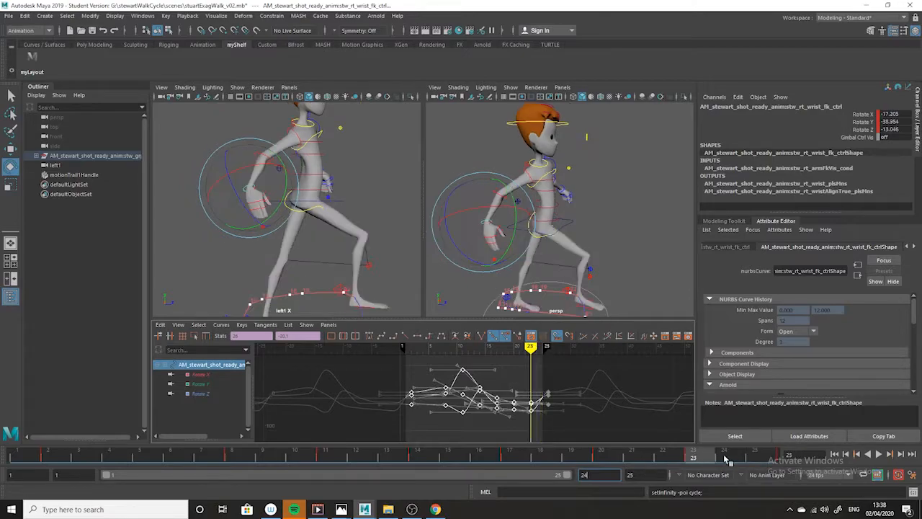
text(24)
key(Tab)
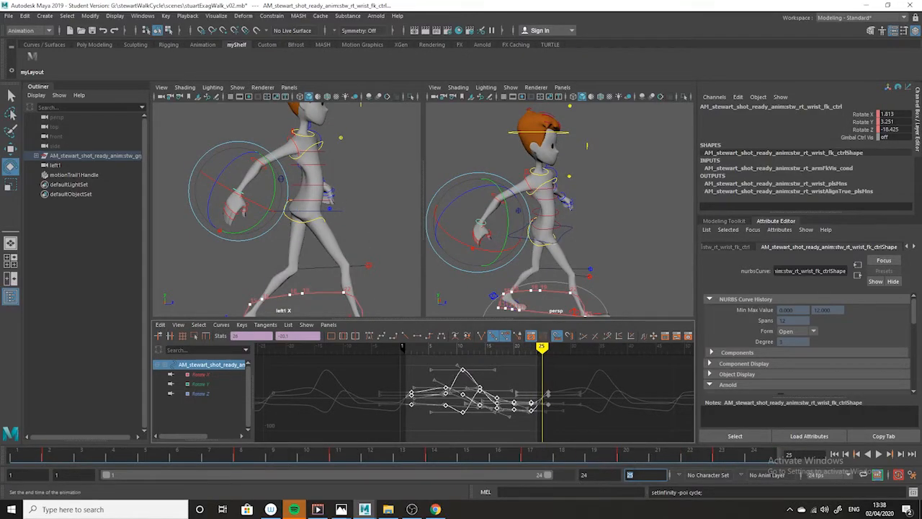
double_click(757, 457)
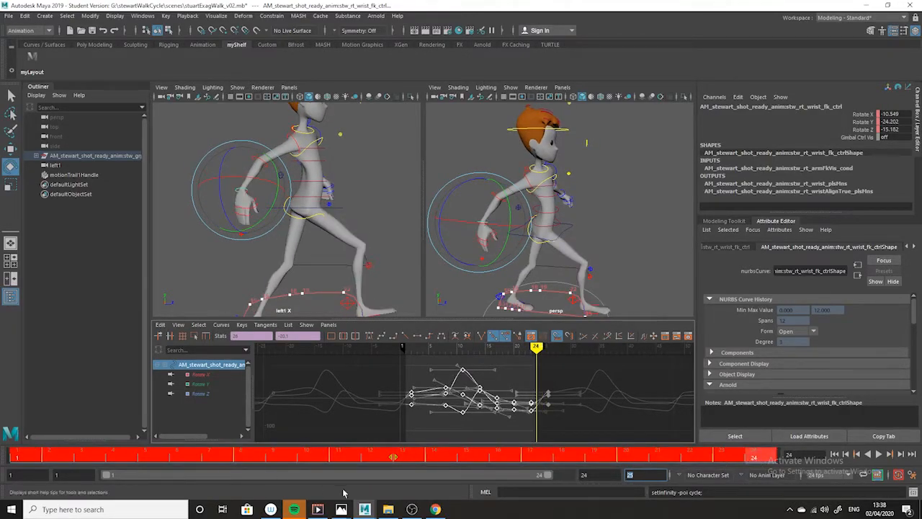
click(495, 457)
click(19, 457)
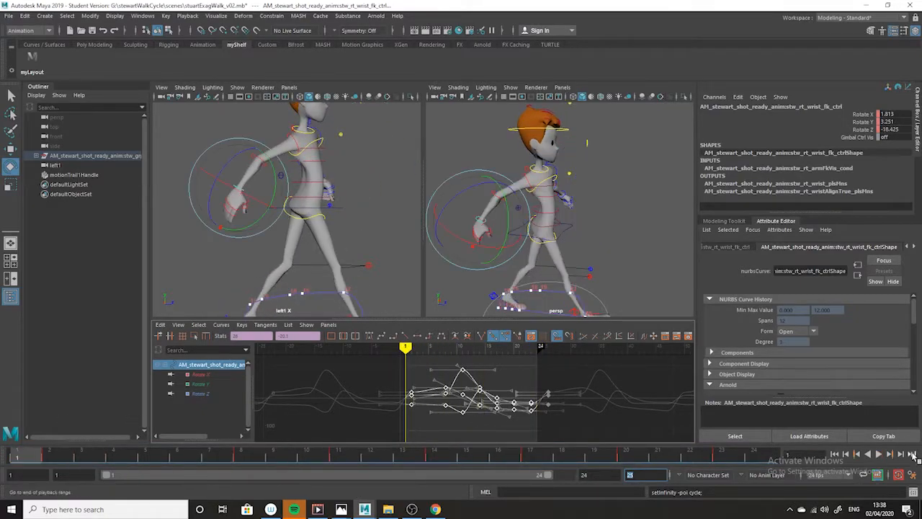
click(879, 454)
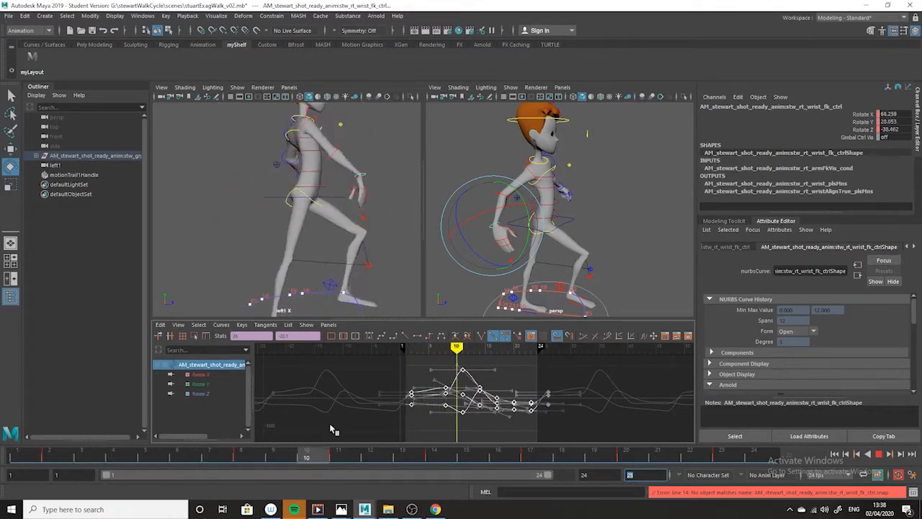
key(Escape)
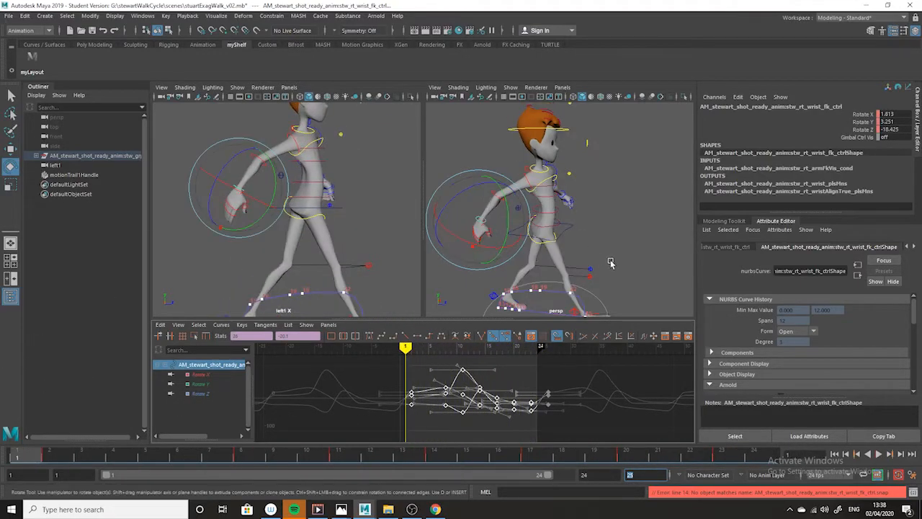
click(412, 509)
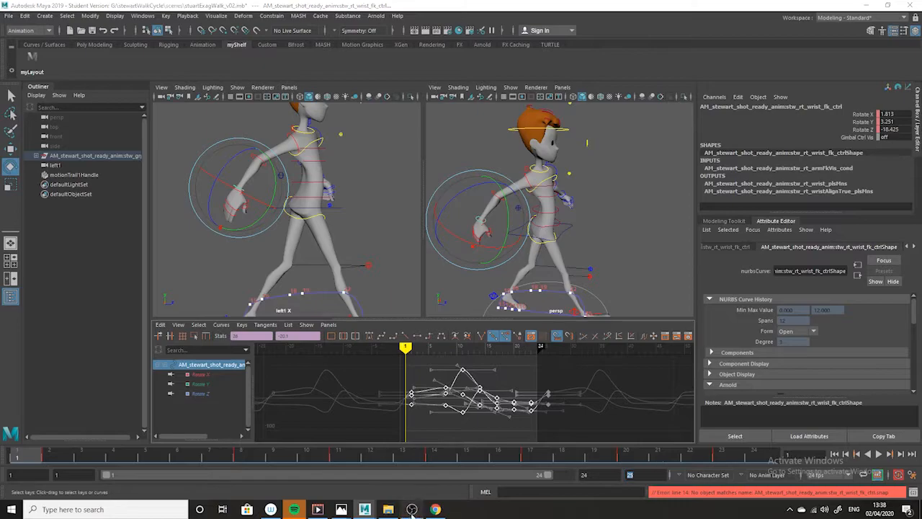
click(700, 357)
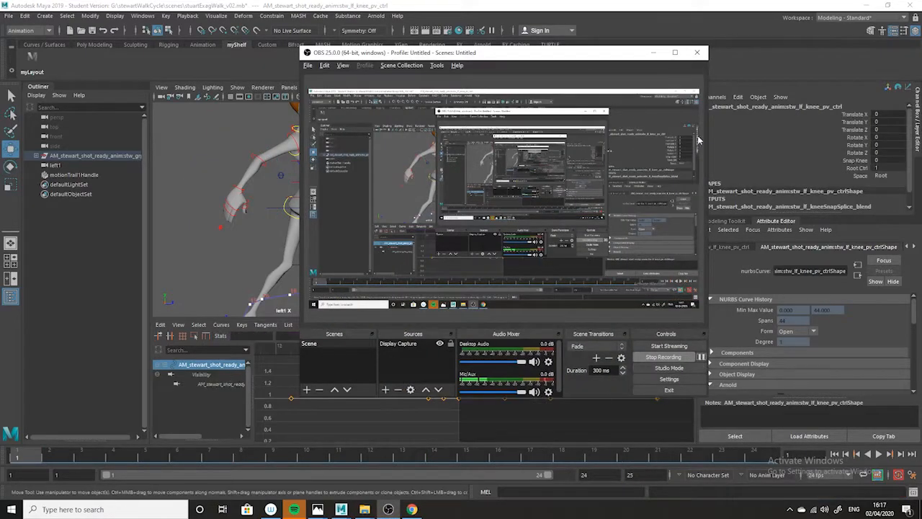
click(653, 53)
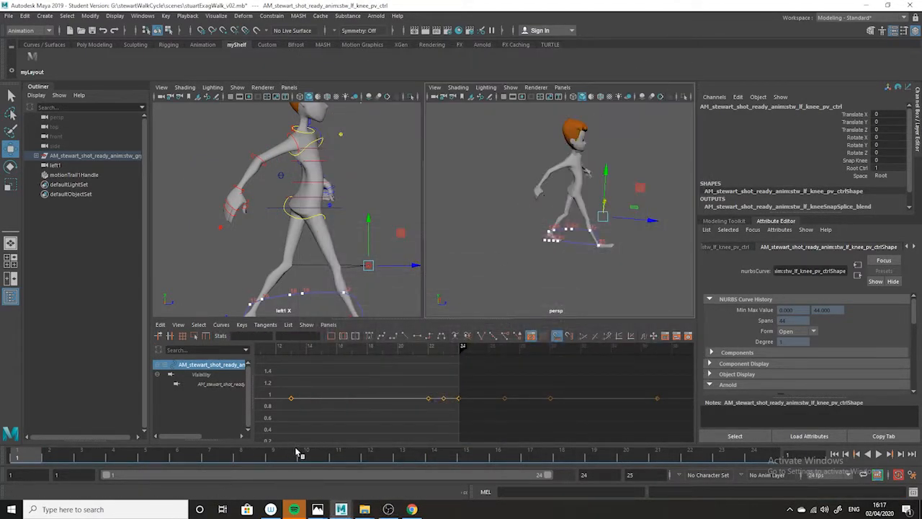
Check the reference drawing, then key the right upper arm's Rotate Y at frame 7 and lower it to about -43
mouse_move(11, 461)
mouse_down()
mouse_move(537, 477)
mouse_move(1, 492)
mouse_up()
mouse_move(320, 510)
click(371, 469)
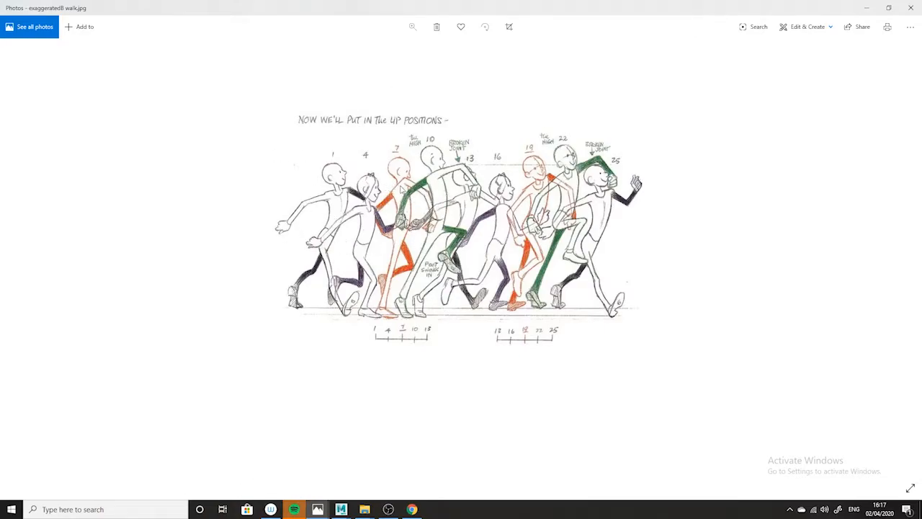
click(868, 8)
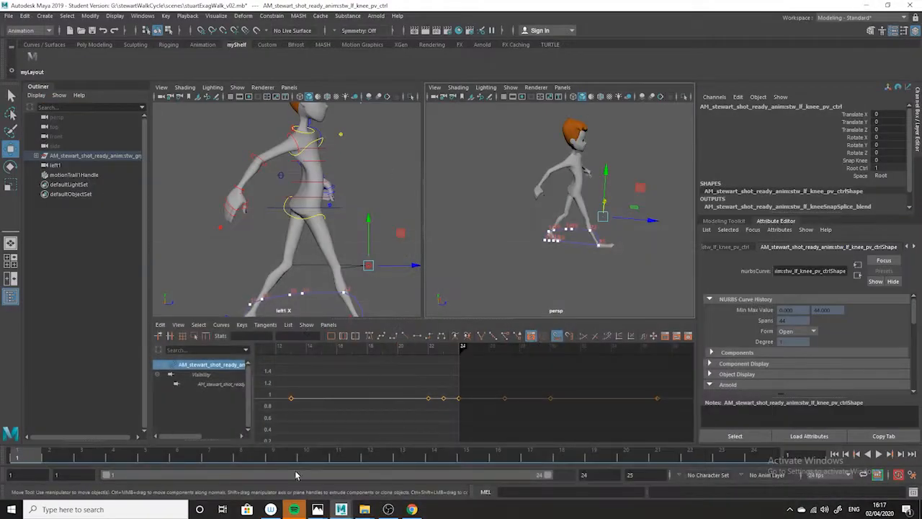
click(210, 456)
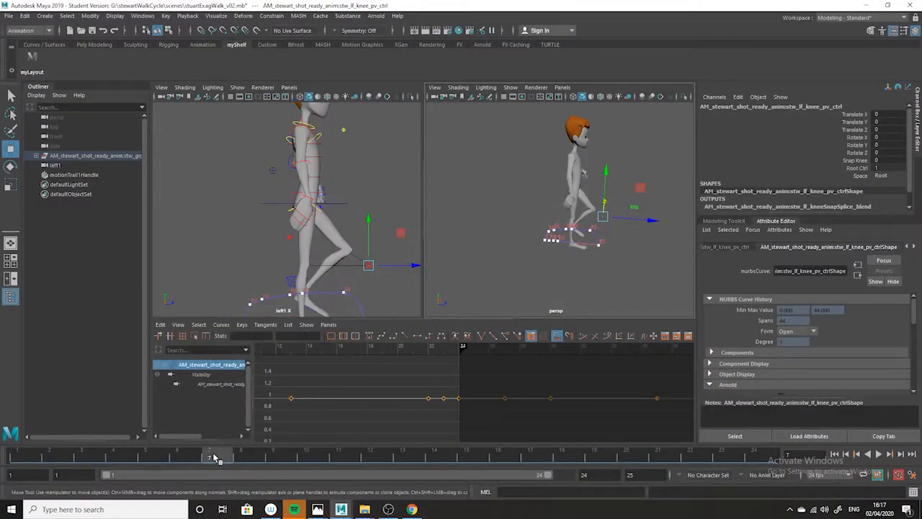
click(293, 132)
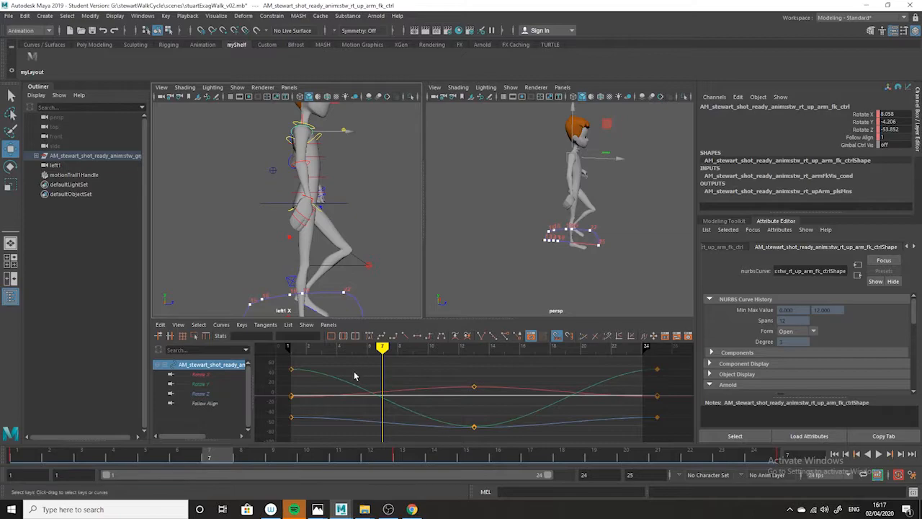
click(201, 384)
key(s)
middle_drag(384, 371, 382, 384)
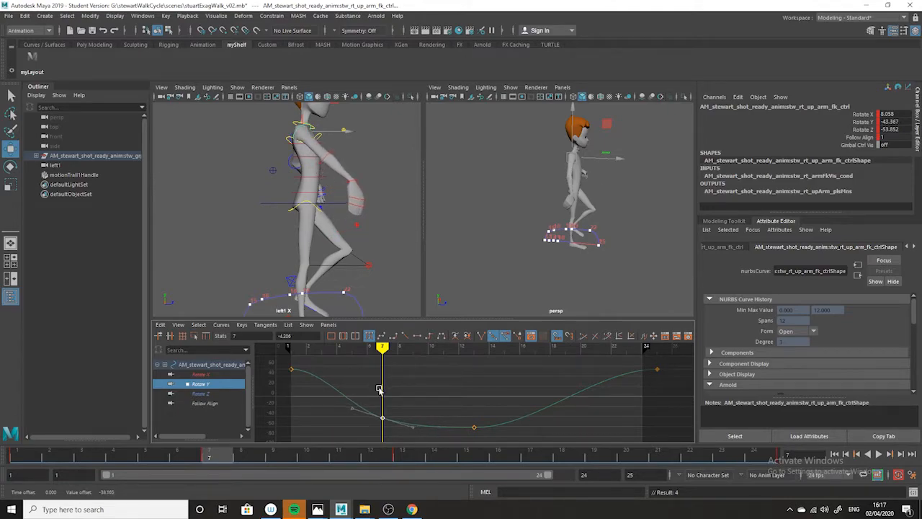
Compare frame 10 with the reference drawing, then key the right upper arm's Rotate Y there and lower it to about -69
drag(212, 462, 322, 470)
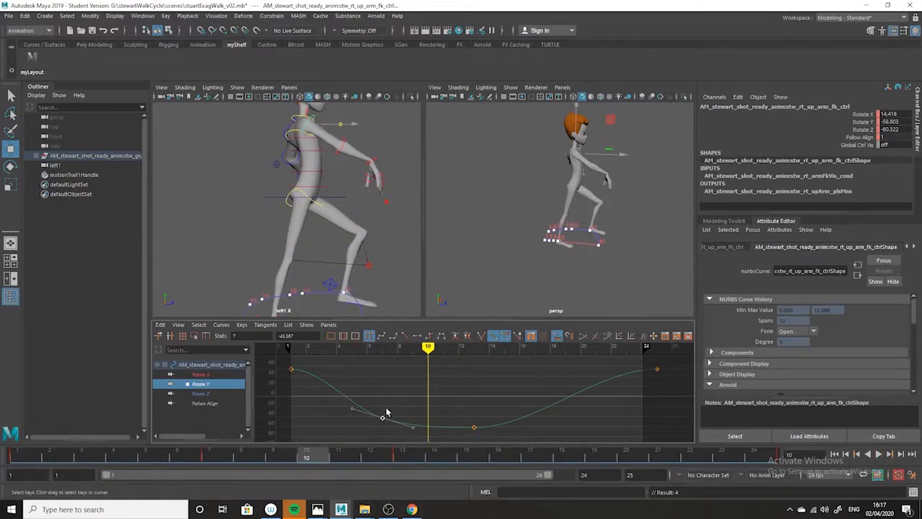
click(321, 510)
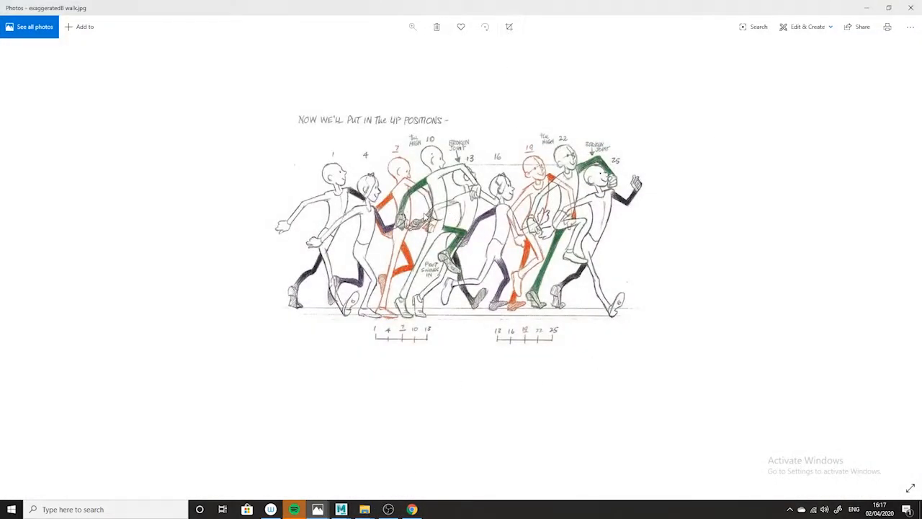
click(868, 8)
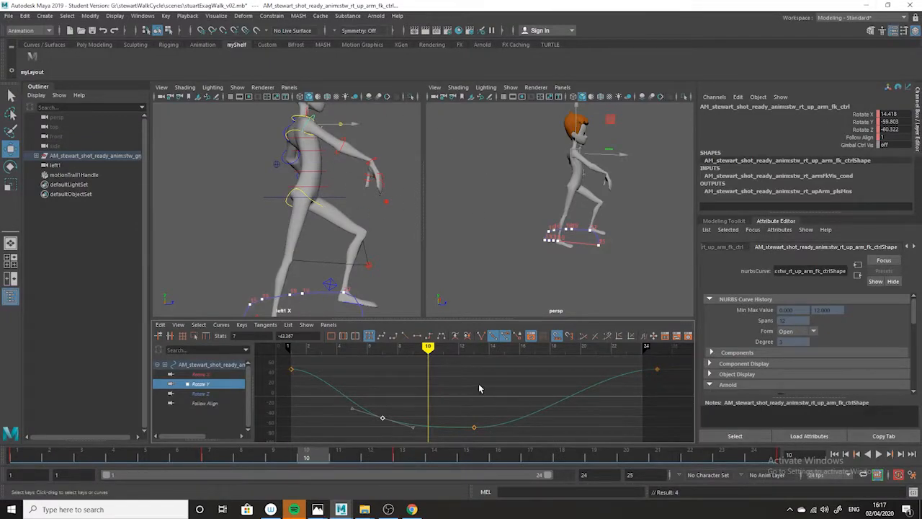
scroll(470, 437, down, 3)
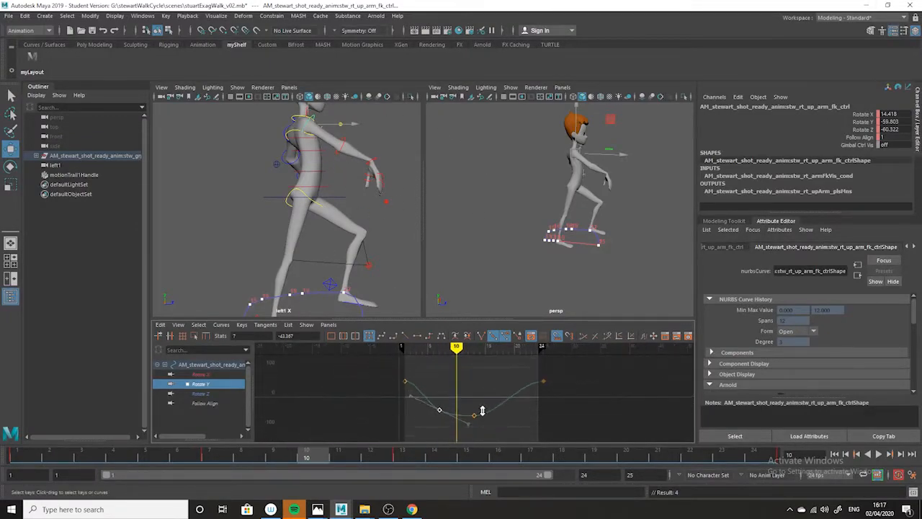
key(s)
drag(466, 406, 448, 426)
alt+shift+right_drag(469, 416, 479, 413)
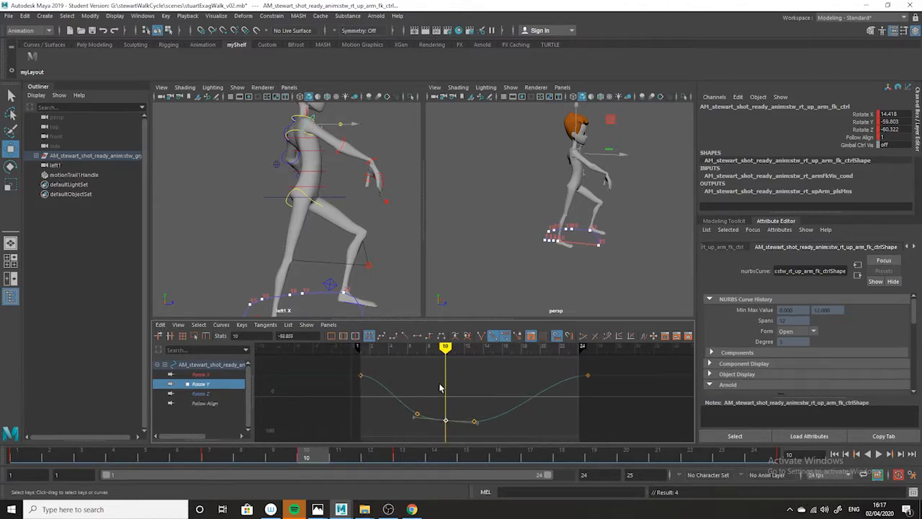
middle_drag(448, 369, 443, 376)
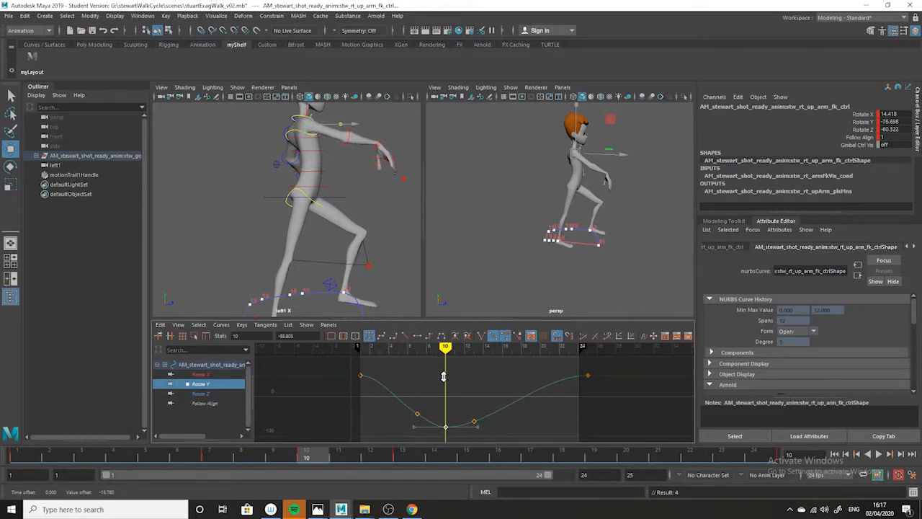
middle_drag(441, 377, 440, 373)
At frame 2, select the middle and base controls of the right hand's index and pinky fingers and activate the Rotate tool
drag(310, 459, 49, 457)
alt+middle_drag(318, 208, 361, 211)
alt+drag(383, 221, 333, 243)
alt+drag(603, 244, 483, 141)
click(505, 89)
click(539, 146)
alt+right_drag(540, 149, 607, 262)
alt+middle_drag(447, 176, 543, 225)
alt+drag(544, 225, 614, 178)
click(10, 96)
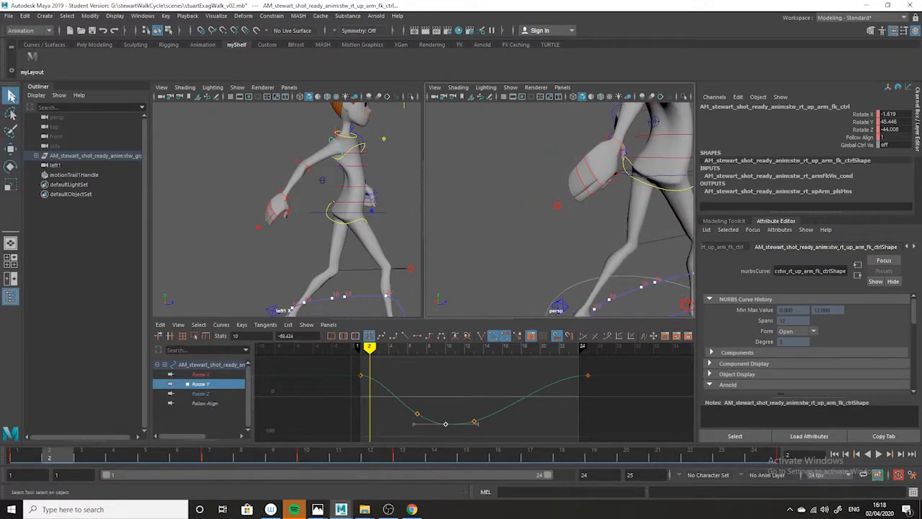
click(586, 191)
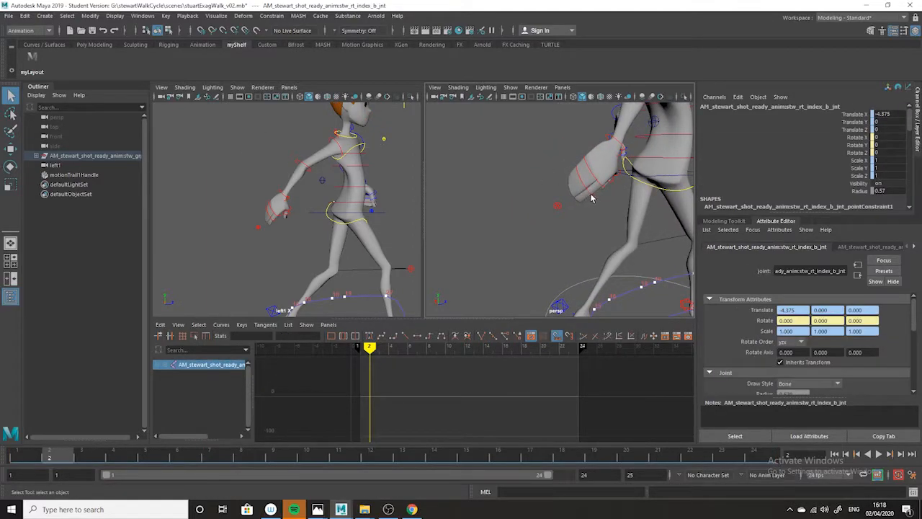
click(590, 196)
shift+click(584, 188)
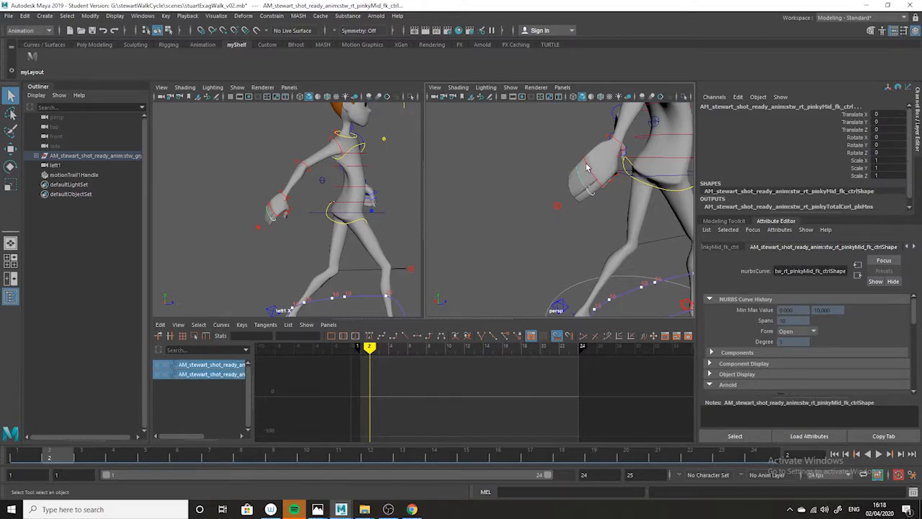
shift+click(587, 166)
shift+click(604, 190)
alt+drag(598, 221, 476, 227)
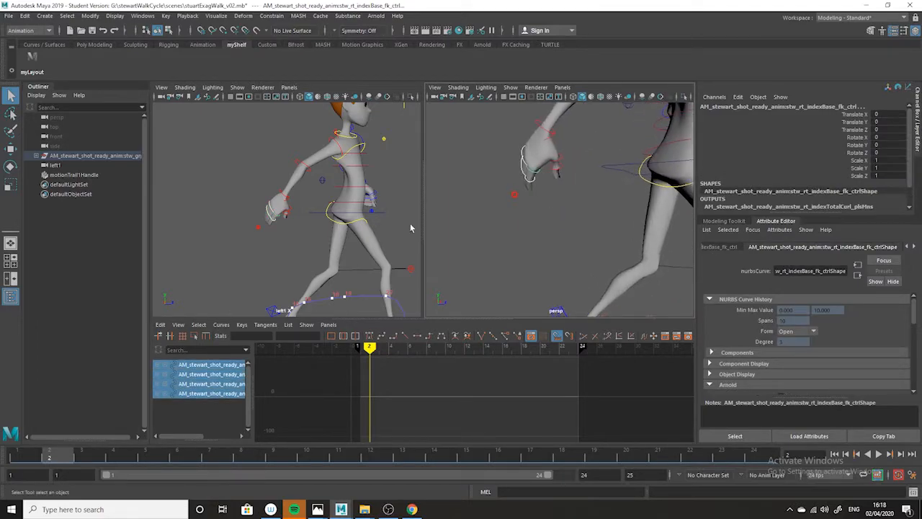
click(12, 167)
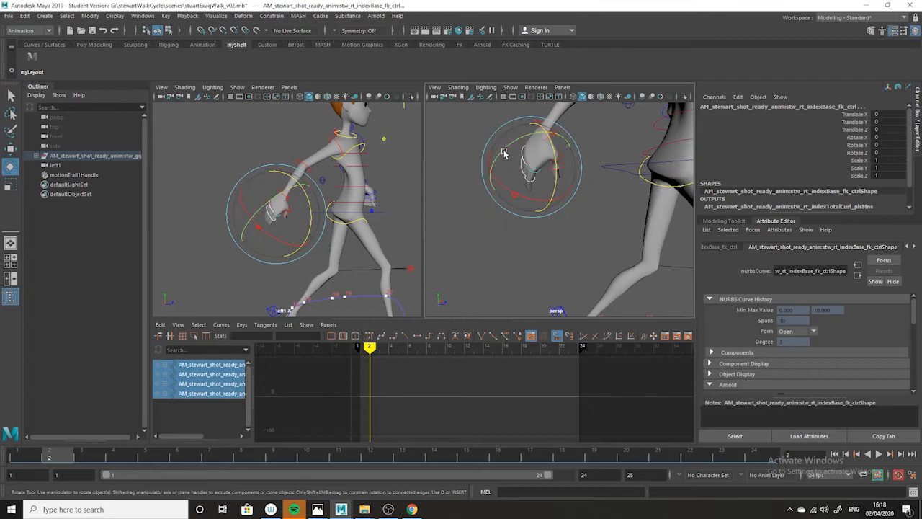